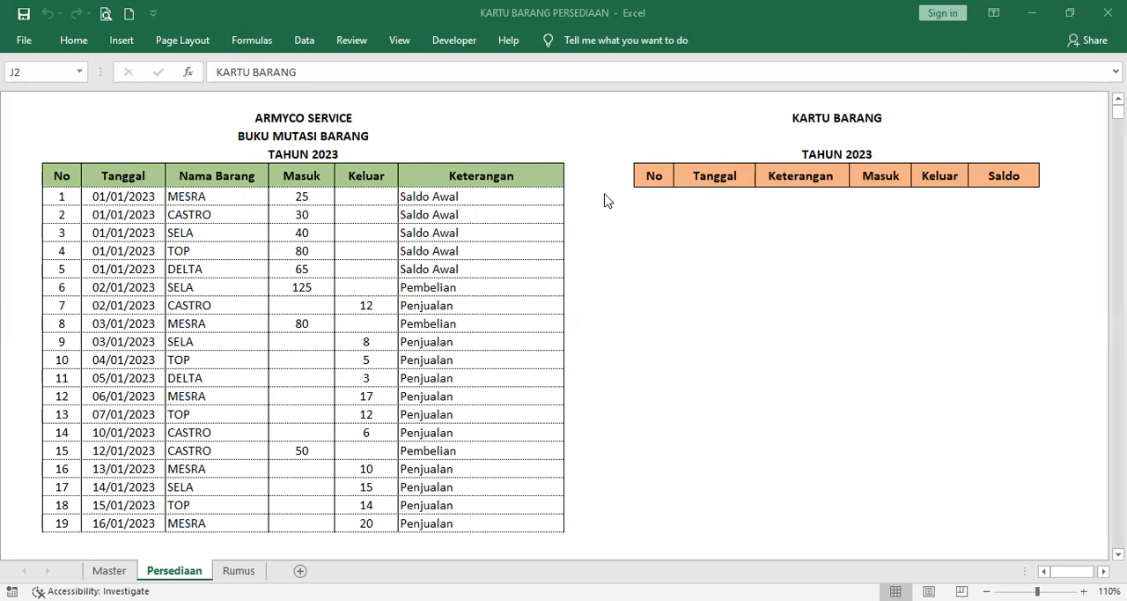
Step: Choose MESRA as the item on the Kartu Barang stock card, and switch the card to TOP
{"action": "left_click", "coordinate": [850, 137]}
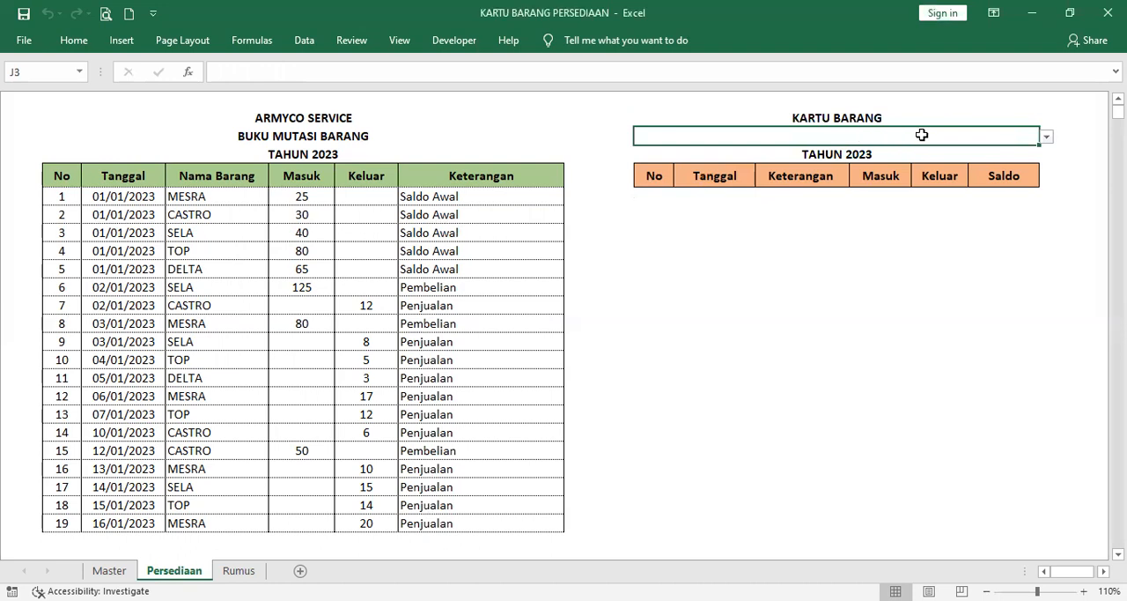
{"action": "left_click", "coordinate": [1046, 138]}
{"action": "left_click", "coordinate": [1013, 155]}
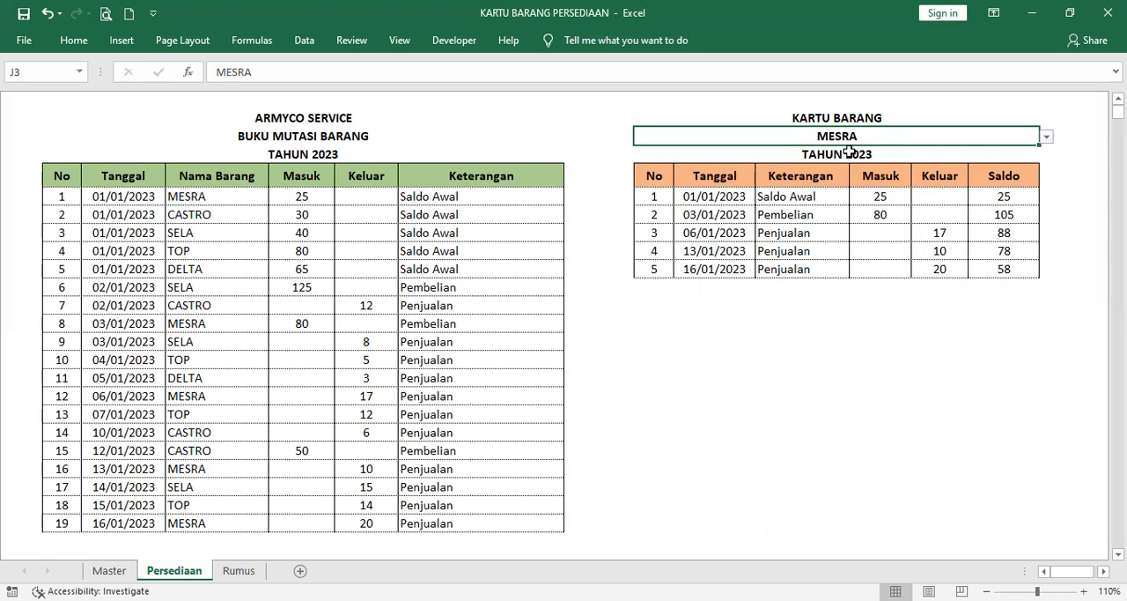
{"action": "left_click", "coordinate": [1048, 138]}
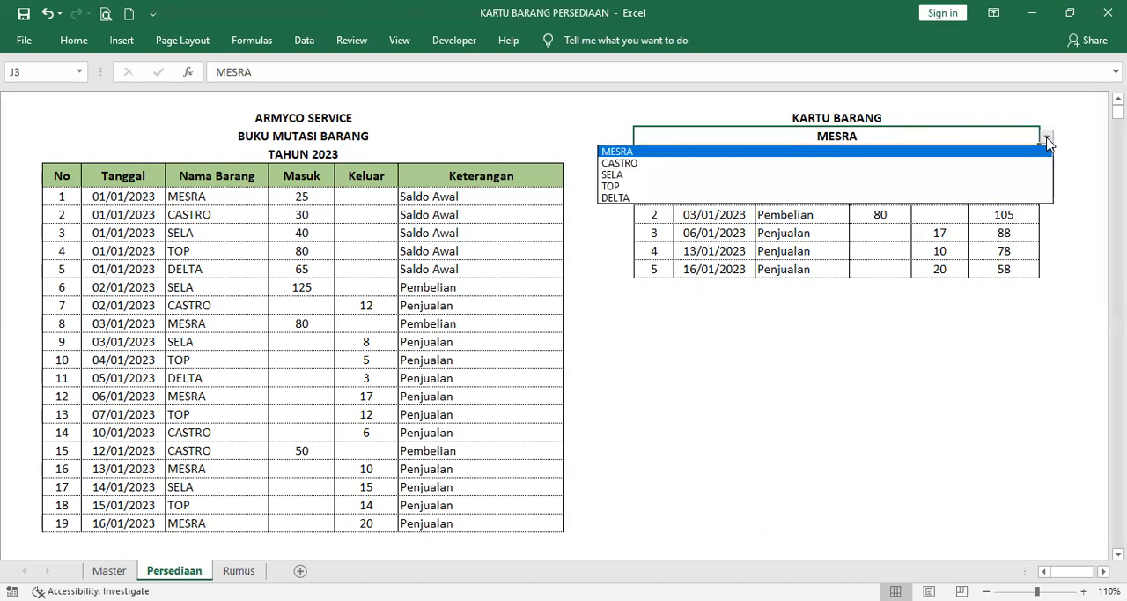
{"action": "left_click", "coordinate": [973, 187]}
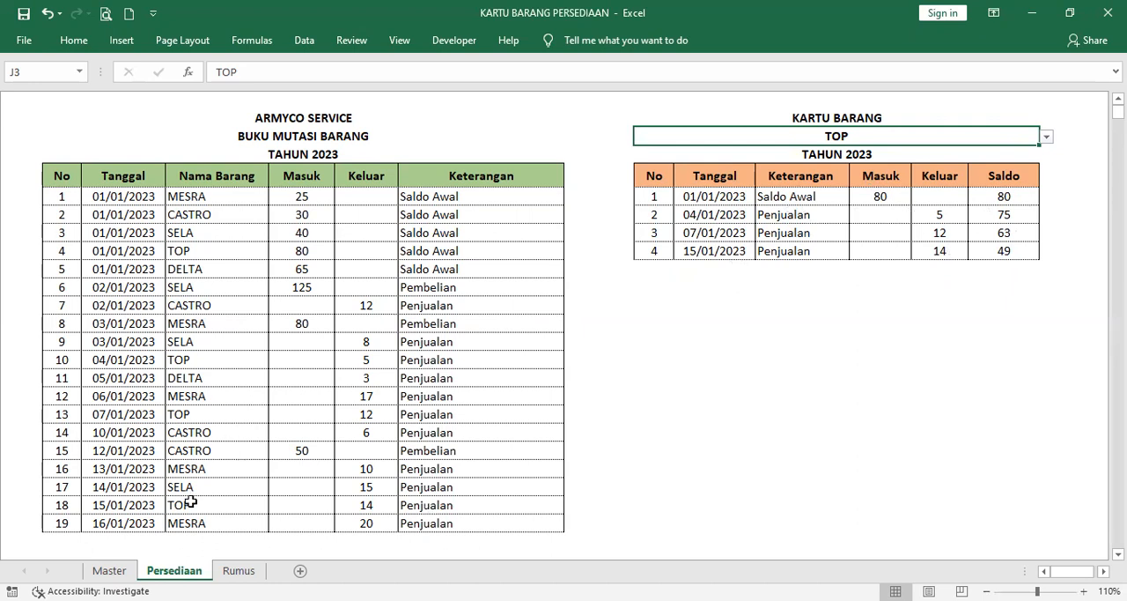
Step: Review the item names under NAMA BARANG and the transaction types under Stok on the Master sheet
{"action": "left_click", "coordinate": [109, 571]}
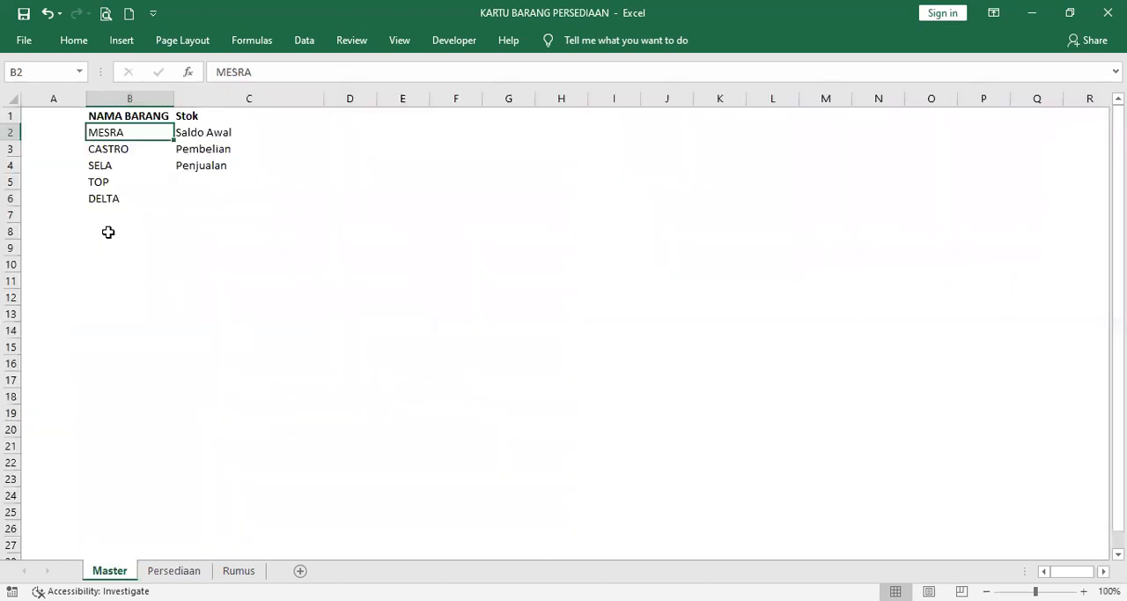
{"action": "left_click", "coordinate": [124, 116]}
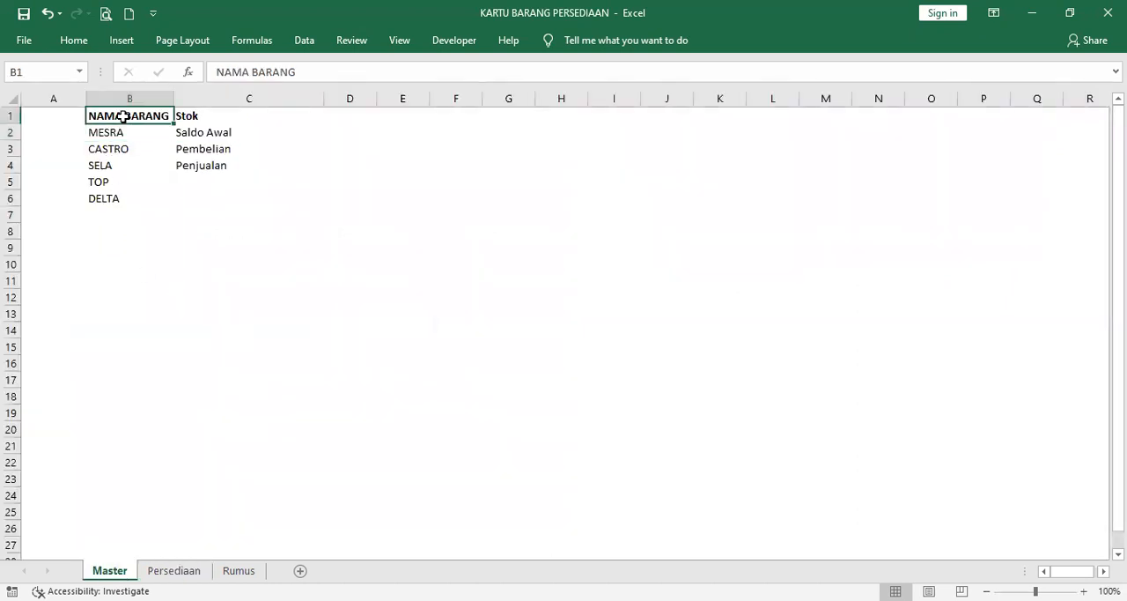
{"action": "left_click", "coordinate": [115, 133]}
{"action": "left_click", "coordinate": [117, 149]}
{"action": "left_click", "coordinate": [104, 168]}
{"action": "left_click", "coordinate": [104, 181]}
{"action": "left_click", "coordinate": [107, 196]}
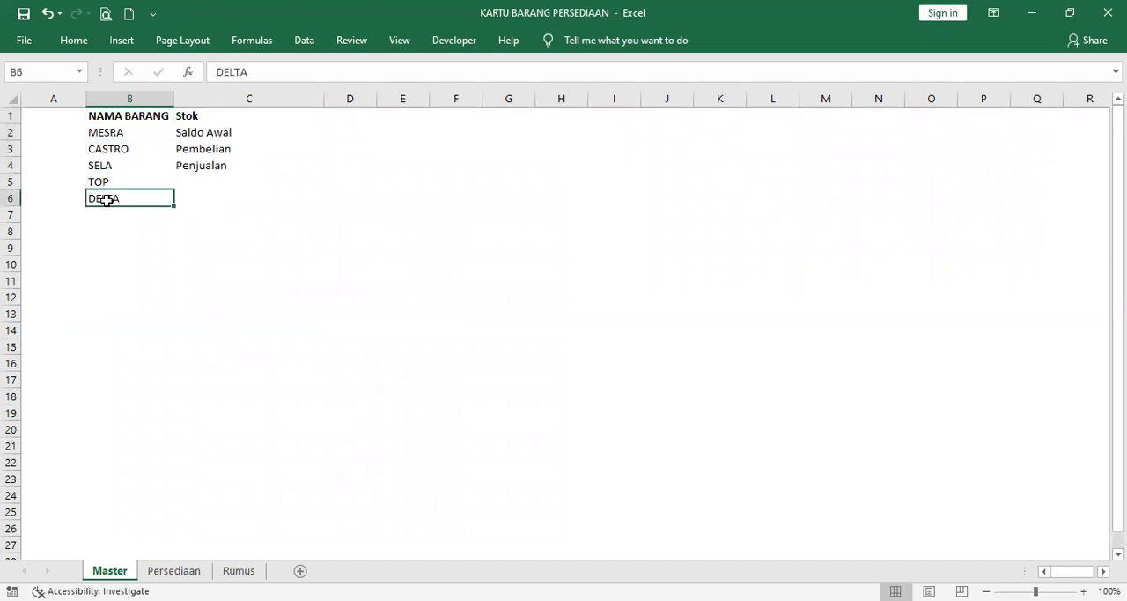
{"action": "left_click", "coordinate": [111, 134]}
{"action": "left_click", "coordinate": [110, 149]}
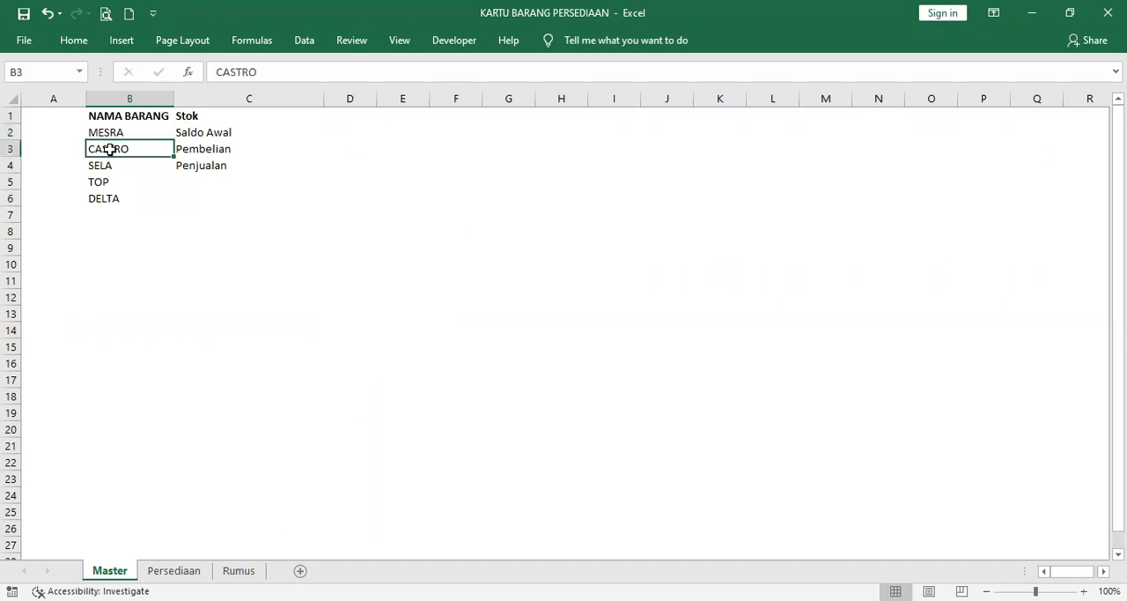
{"action": "left_click", "coordinate": [105, 164]}
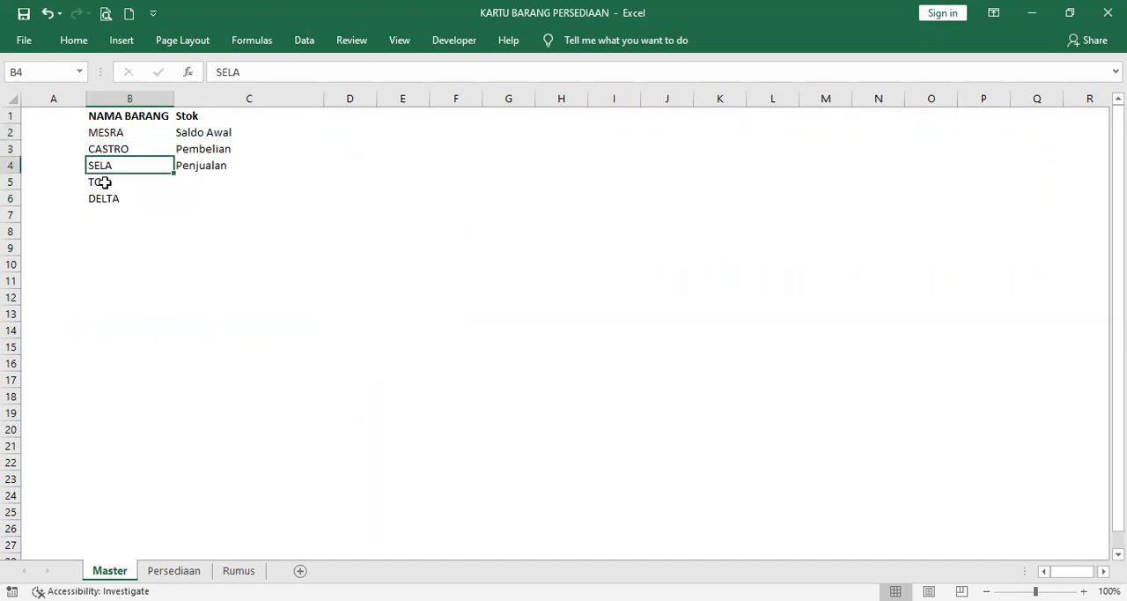
{"action": "left_click", "coordinate": [111, 198]}
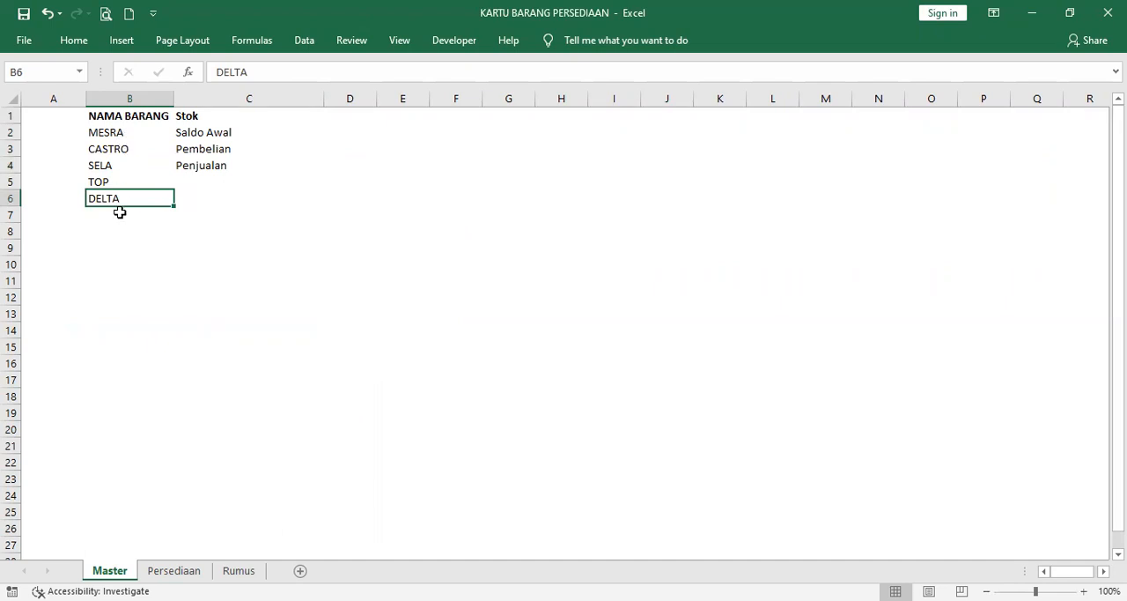
{"action": "left_click", "coordinate": [131, 134]}
{"action": "left_click", "coordinate": [201, 117]}
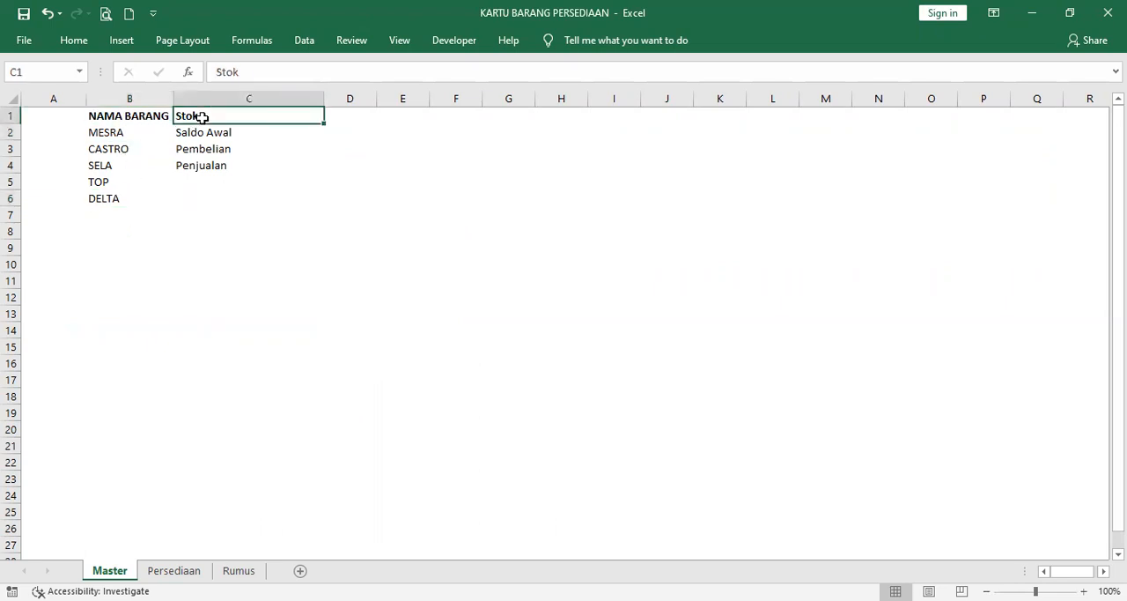
{"action": "left_click", "coordinate": [206, 132]}
{"action": "left_click", "coordinate": [205, 149]}
{"action": "left_click", "coordinate": [203, 167]}
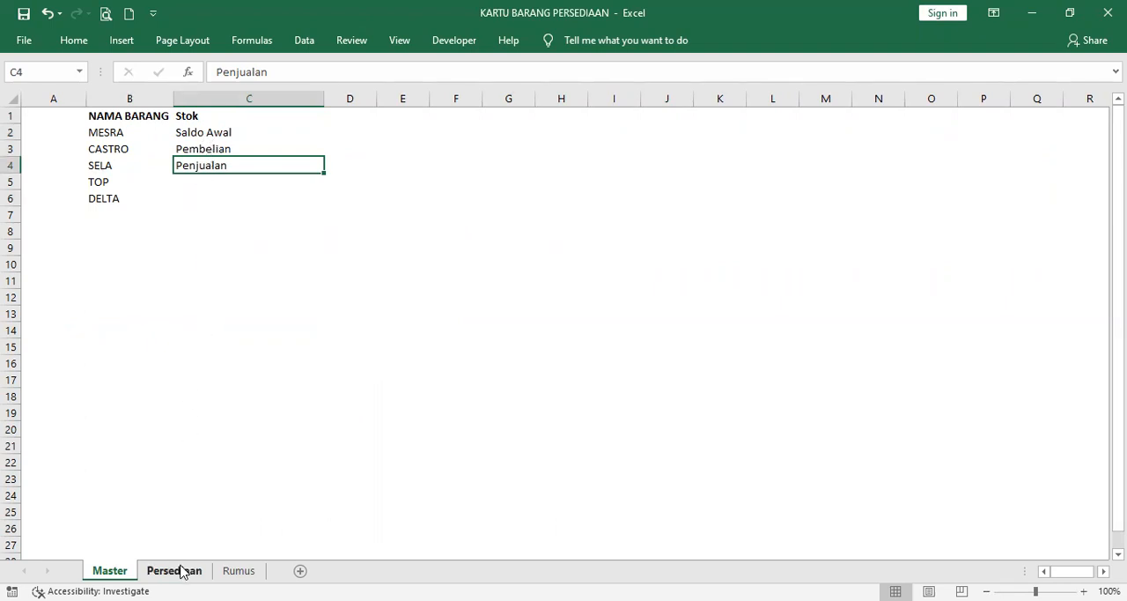
Step: Examine the numbering formulas in B6 and B7 on the Rumus sheet and the Tanggal cells they depend on
{"action": "left_click", "coordinate": [239, 569]}
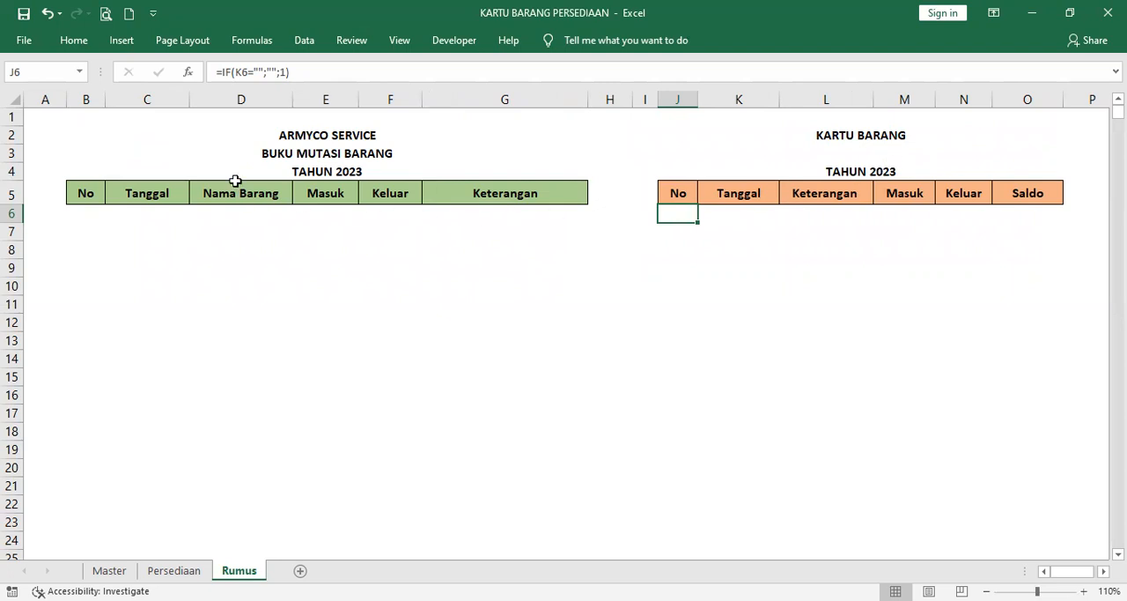
{"action": "left_click", "coordinate": [87, 214]}
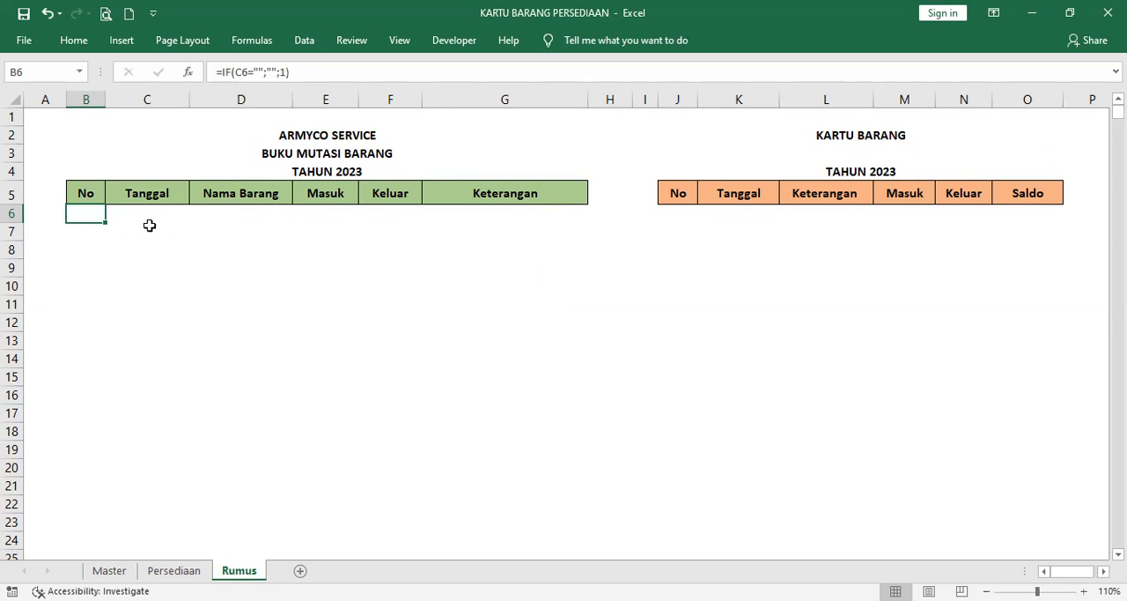
{"action": "left_click", "coordinate": [131, 216]}
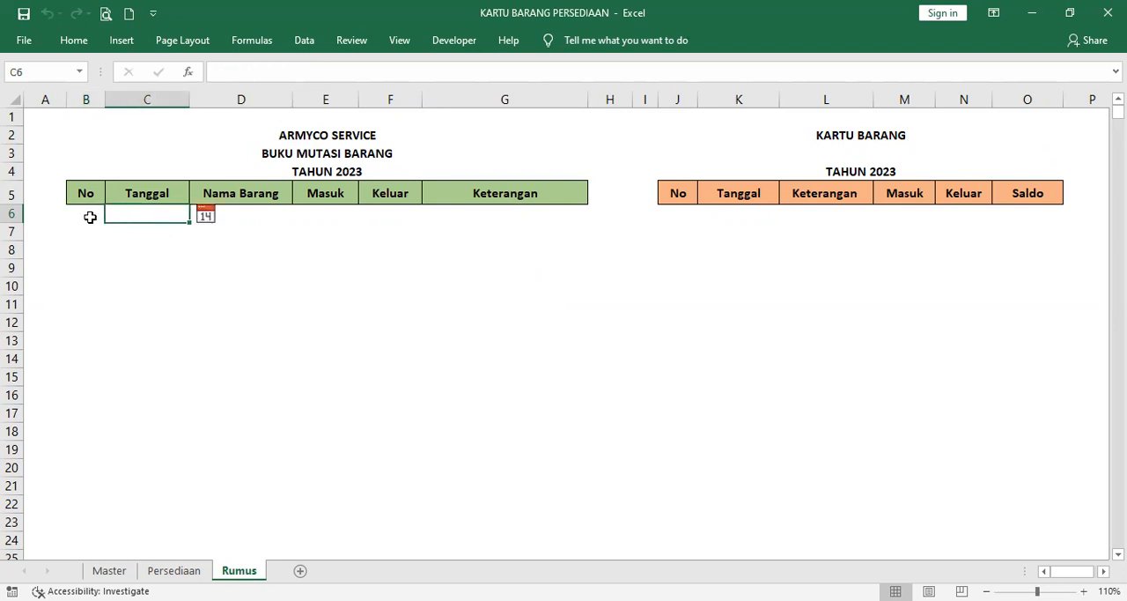
{"action": "left_click", "coordinate": [88, 211]}
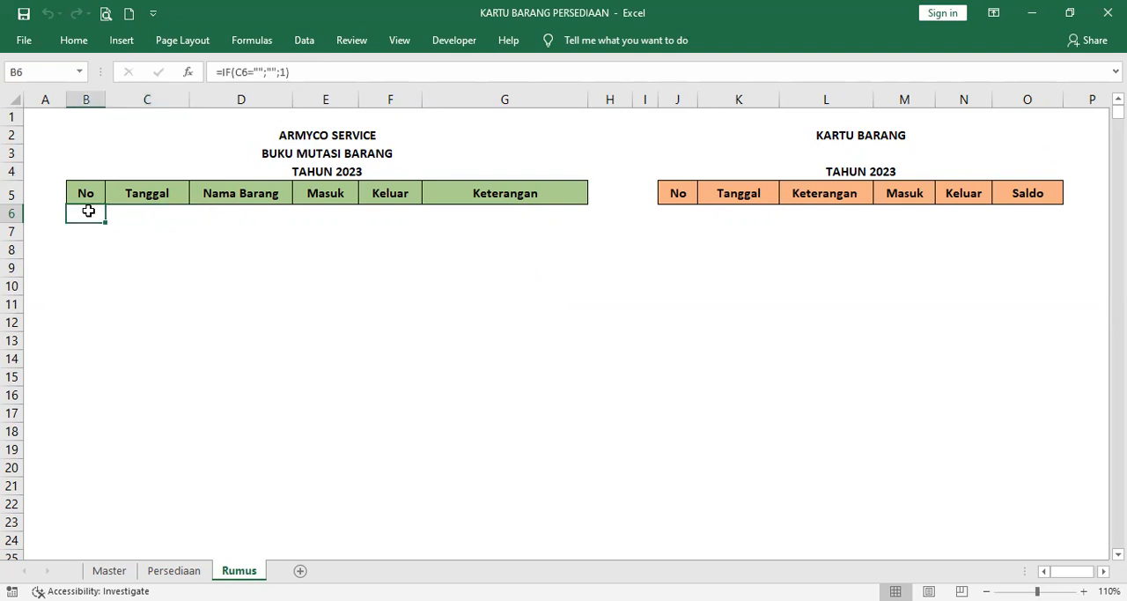
{"action": "left_click", "coordinate": [141, 214]}
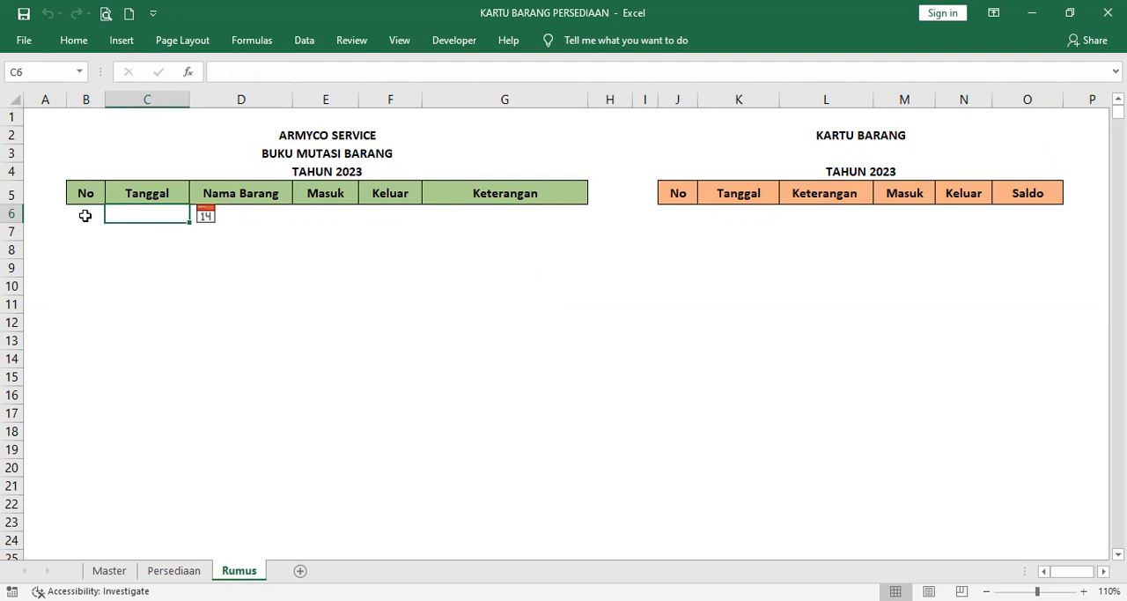
{"action": "left_click", "coordinate": [85, 215]}
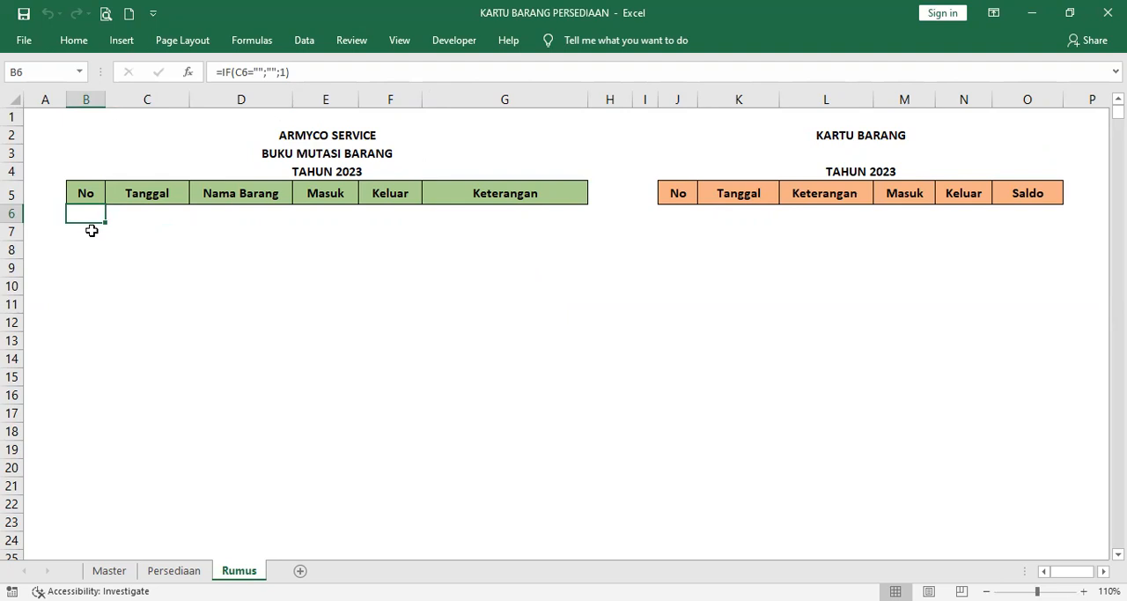
{"action": "left_click", "coordinate": [92, 230]}
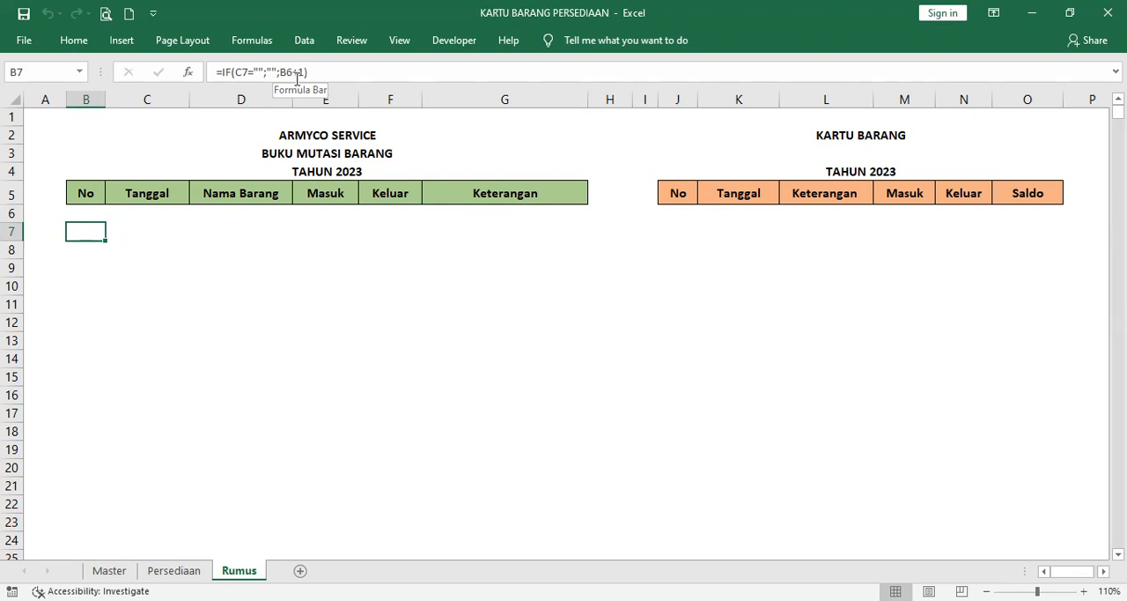
{"action": "left_click", "coordinate": [141, 230]}
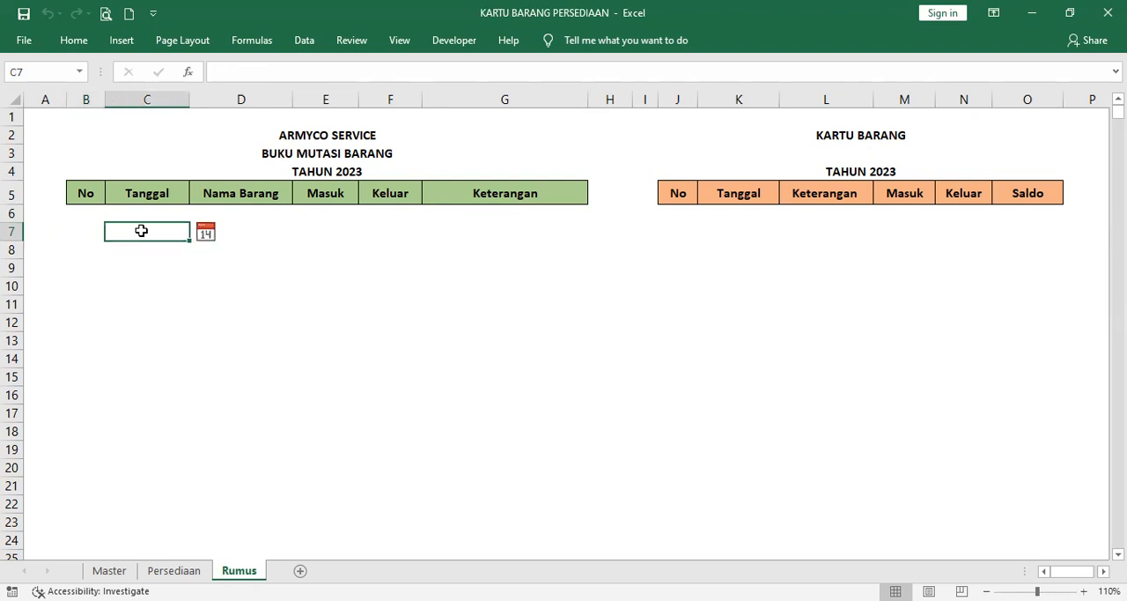
{"action": "left_click", "coordinate": [81, 227]}
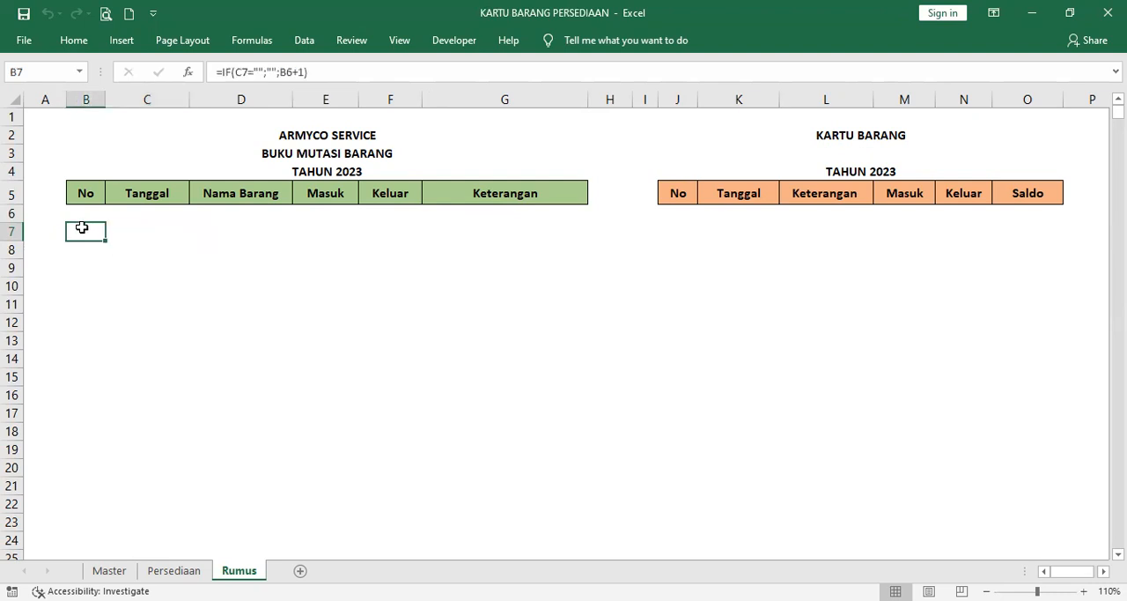
{"action": "left_click", "coordinate": [134, 229]}
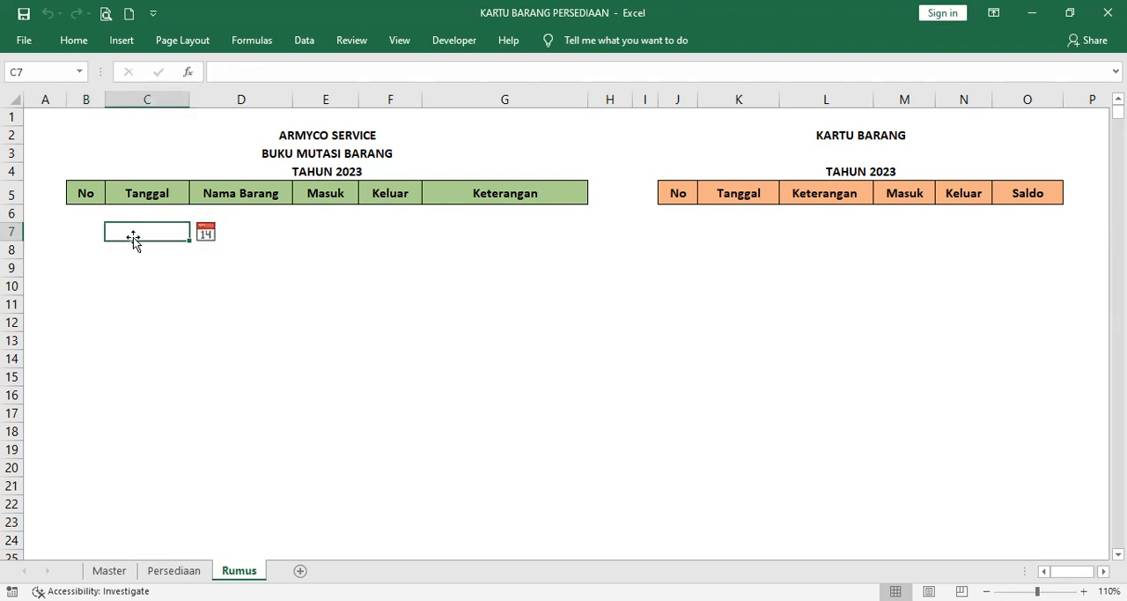
Step: Copy the row numbering formula from B7 into cells B8 to B24 of the No column
{"action": "left_click", "coordinate": [85, 231]}
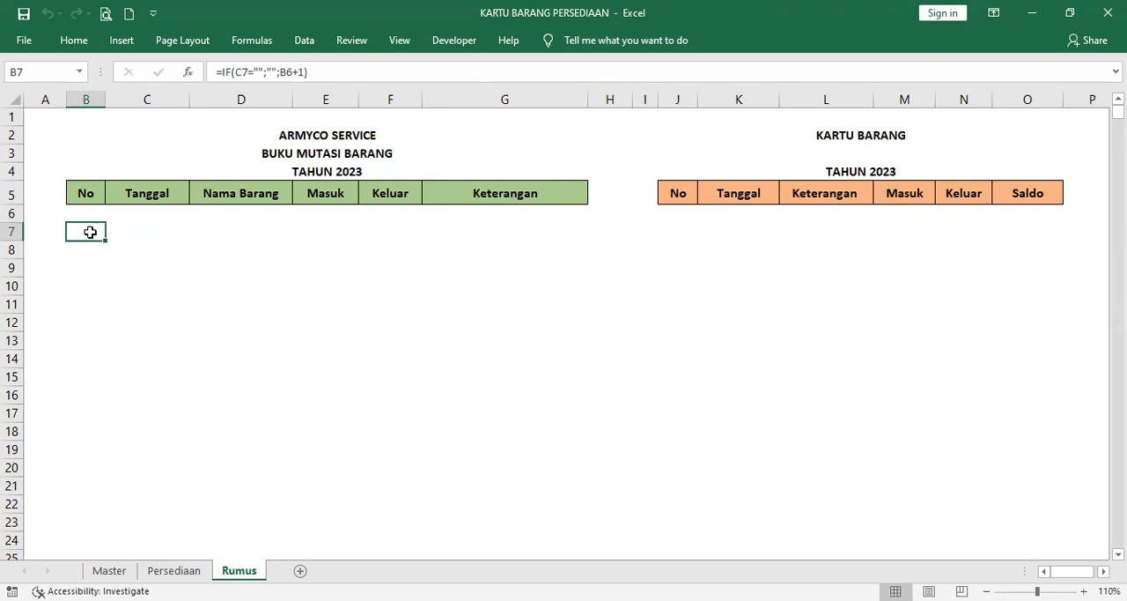
{"action": "key", "text": "ctrl+c"}
{"action": "key", "text": "Down"}
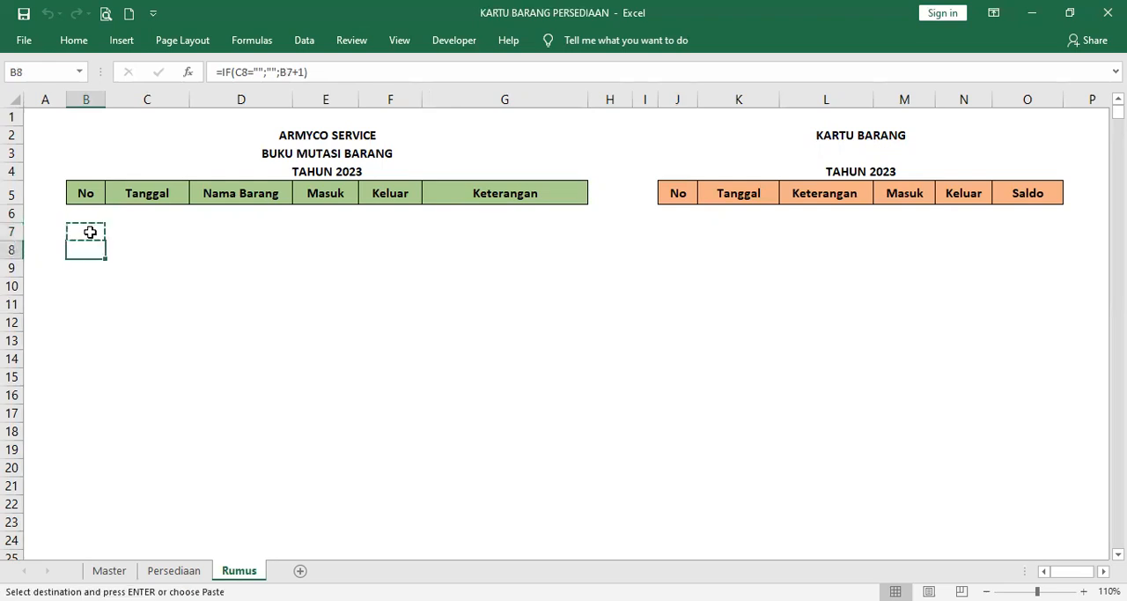
{"action": "key", "text": "shift+Down"}
{"action": "key", "text": "shift+Down"}
{"action": "key", "text": "shift+Down"}
{"action": "key", "text": "shift+Down"}
{"action": "key", "text": "shift+Down"}
{"action": "key", "text": "shift+Down"}
{"action": "key", "text": "shift+Down"}
{"action": "key", "text": "shift+Down"}
{"action": "key", "text": "shift+Down"}
{"action": "key", "text": "shift+Down"}
{"action": "key", "text": "shift+Down"}
{"action": "key", "text": "shift+Down"}
{"action": "key", "text": "shift+Down"}
{"action": "key", "text": "shift+Down"}
{"action": "key", "text": "shift+Down"}
{"action": "key", "text": "shift+Down"}
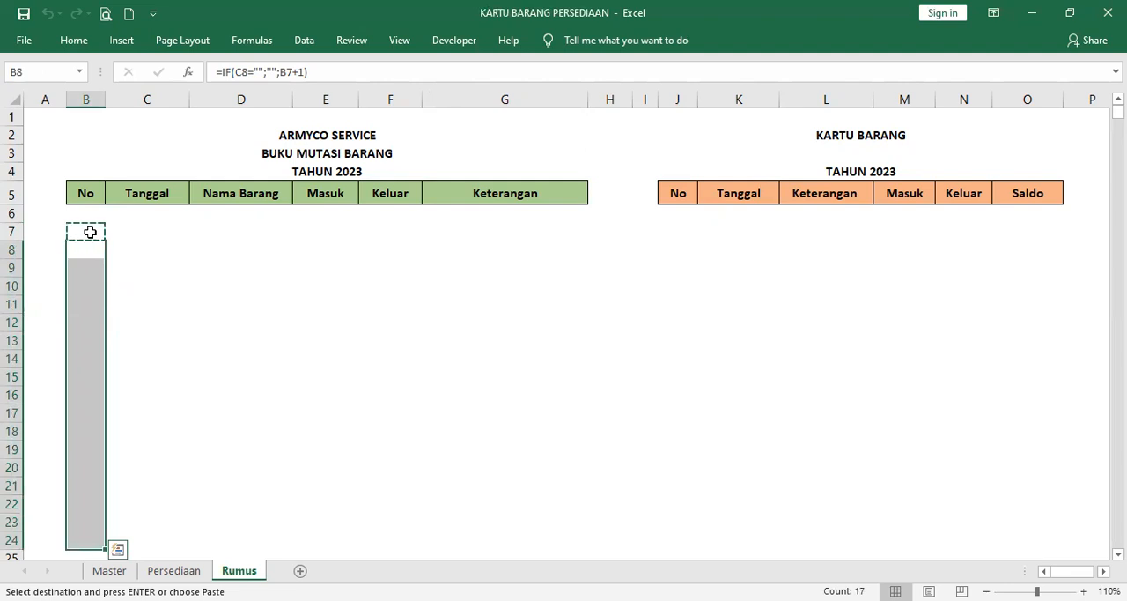
{"action": "key", "text": "ctrl+v"}
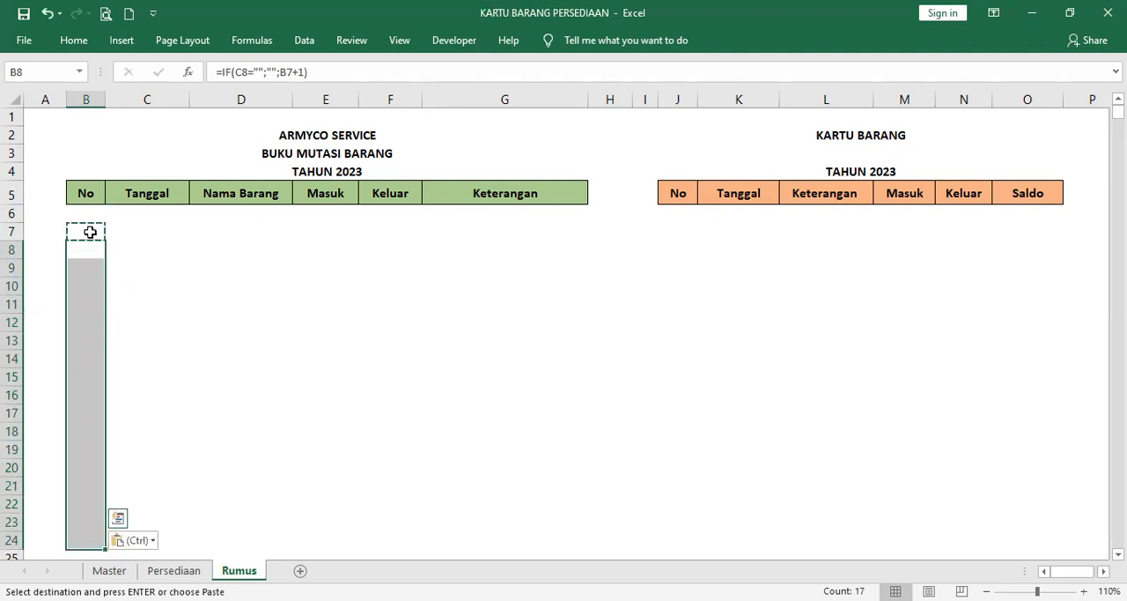
{"action": "left_click", "coordinate": [157, 212]}
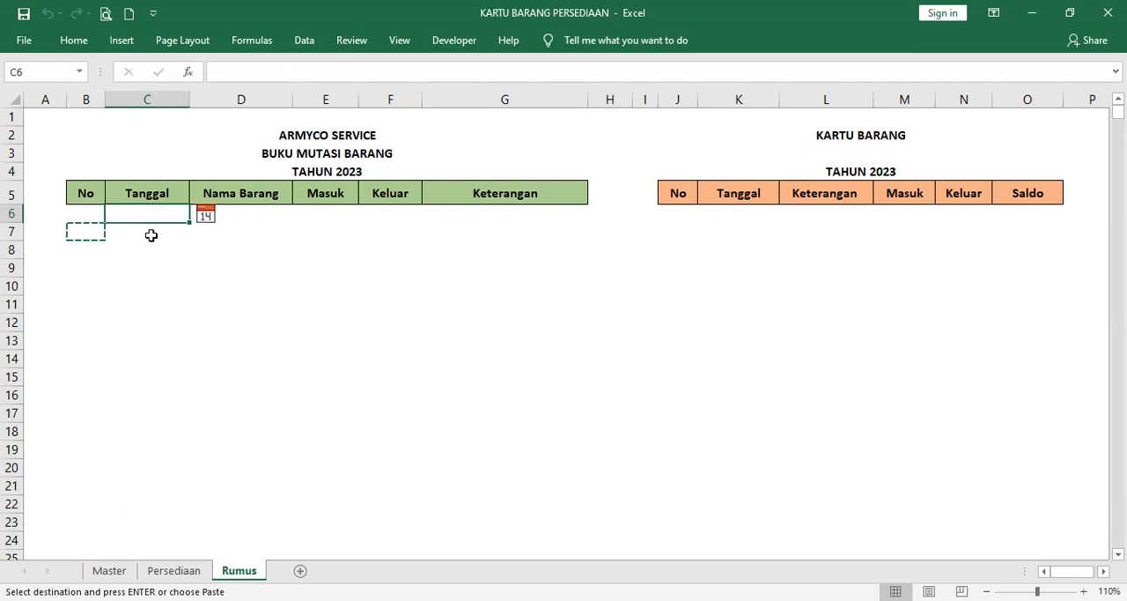
{"action": "key", "text": "Escape"}
{"action": "left_click", "coordinate": [149, 234]}
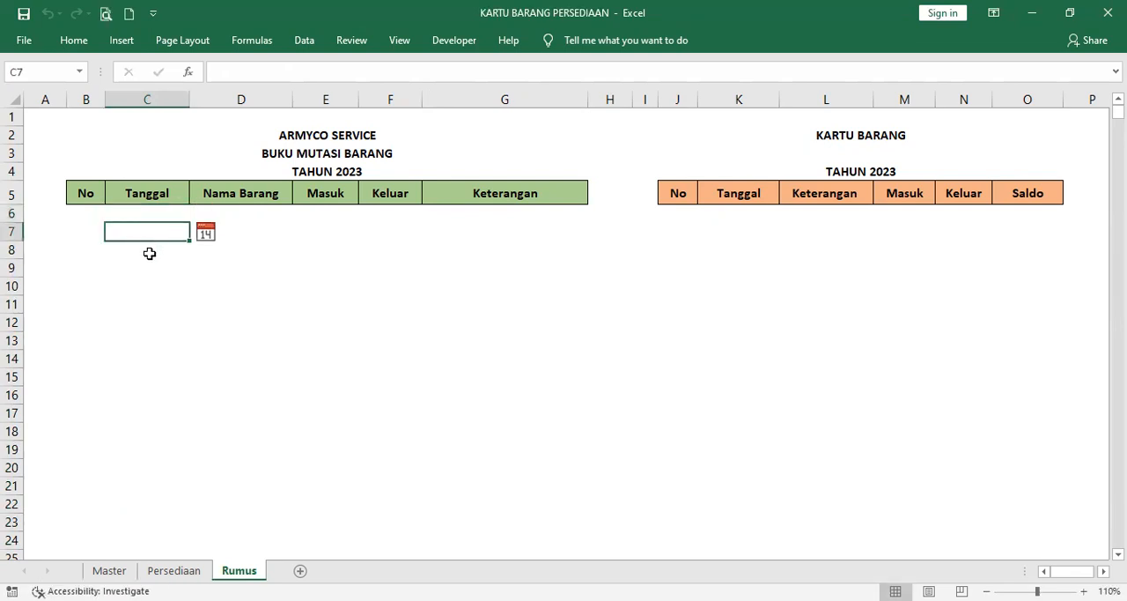
{"action": "left_click", "coordinate": [150, 253]}
{"action": "left_click", "coordinate": [148, 269]}
{"action": "left_click", "coordinate": [146, 288]}
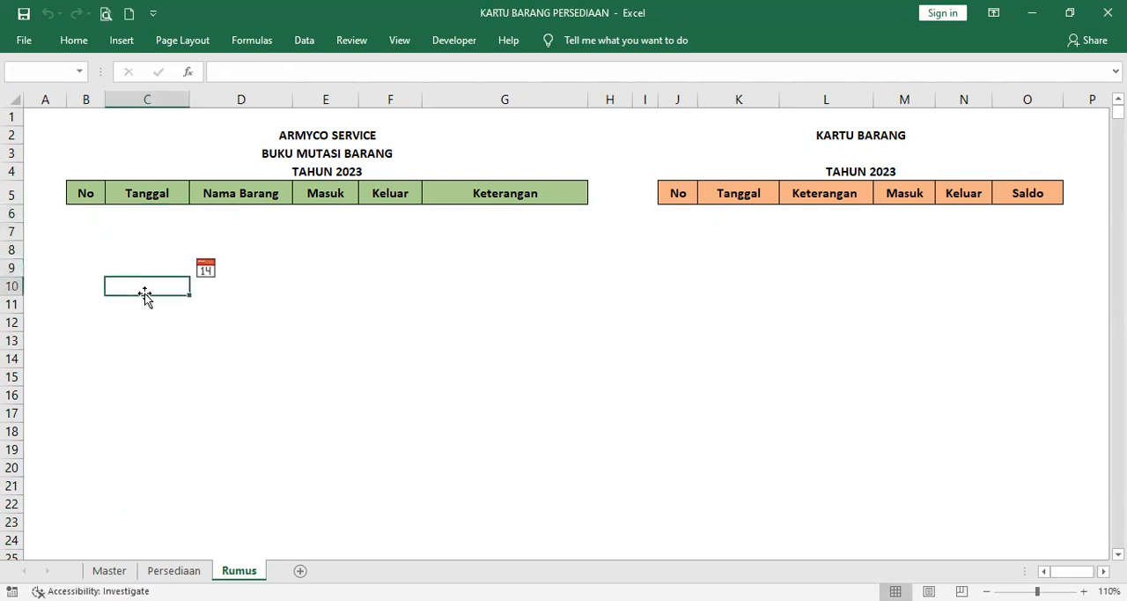
{"action": "left_click", "coordinate": [148, 317]}
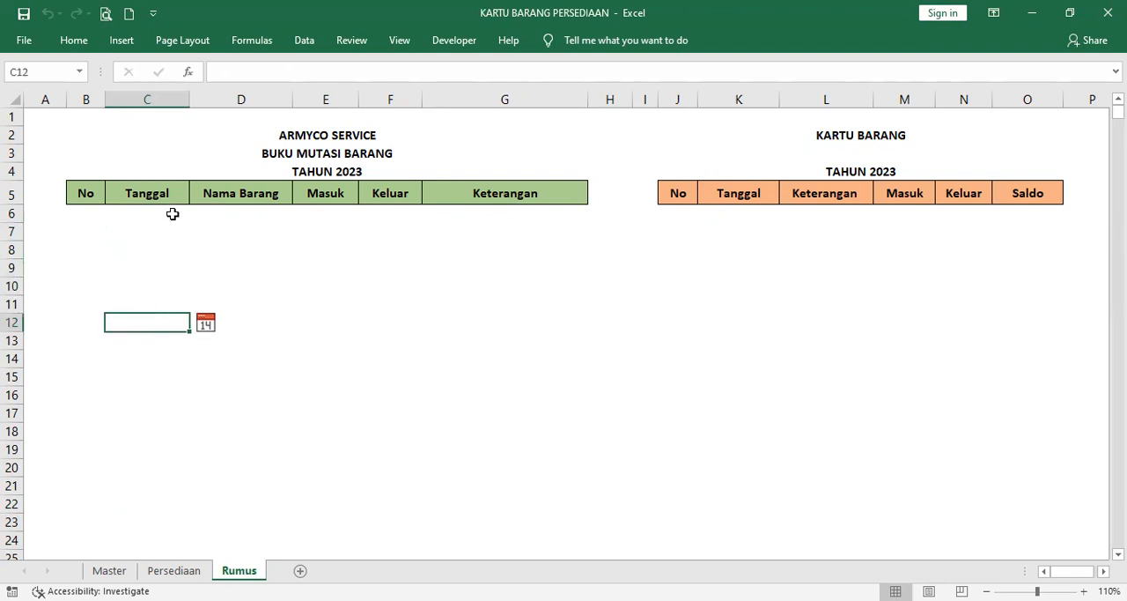
Step: Set data validation on the first Nama Barang cell, D6, to a List with the source =Master!$B$2:$B$6
{"action": "left_click", "coordinate": [231, 212]}
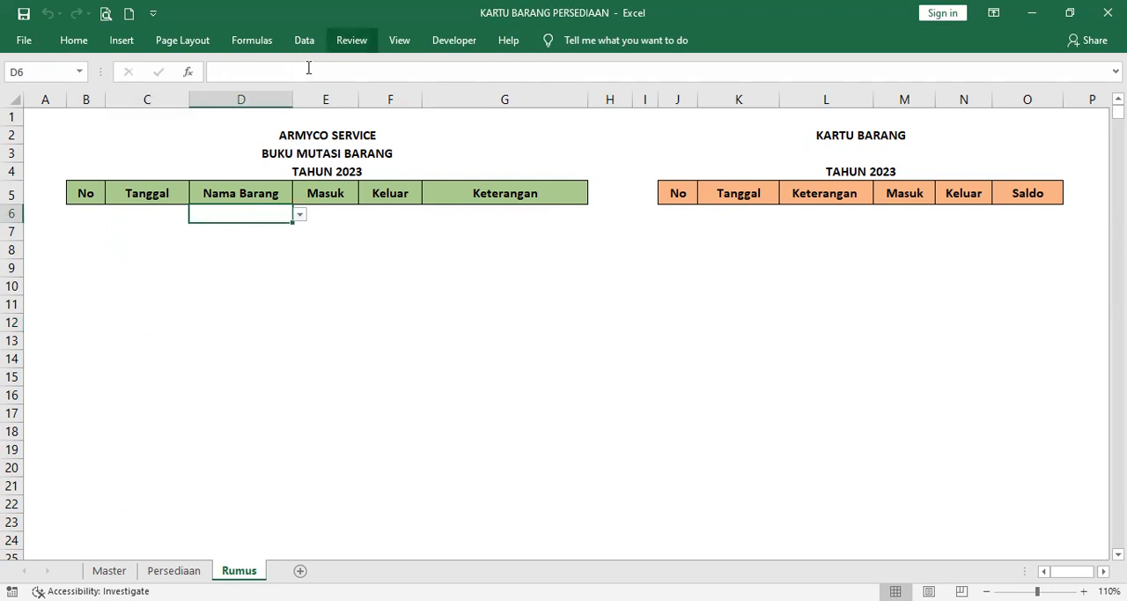
{"action": "left_click", "coordinate": [351, 41]}
{"action": "left_click", "coordinate": [305, 40]}
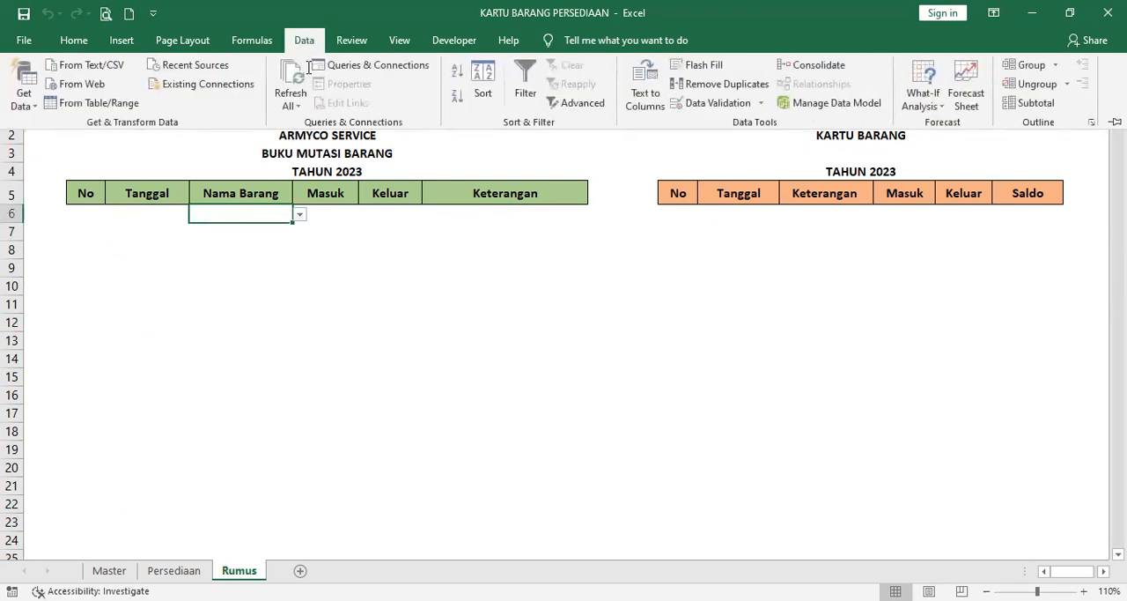
{"action": "left_click", "coordinate": [718, 103]}
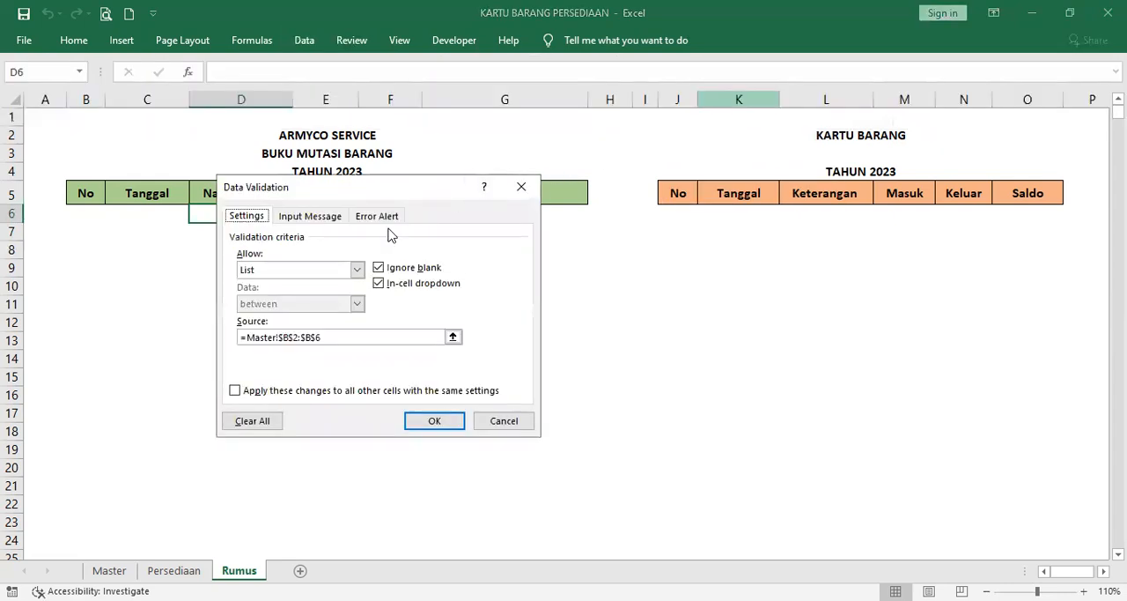
{"action": "left_click", "coordinate": [357, 271]}
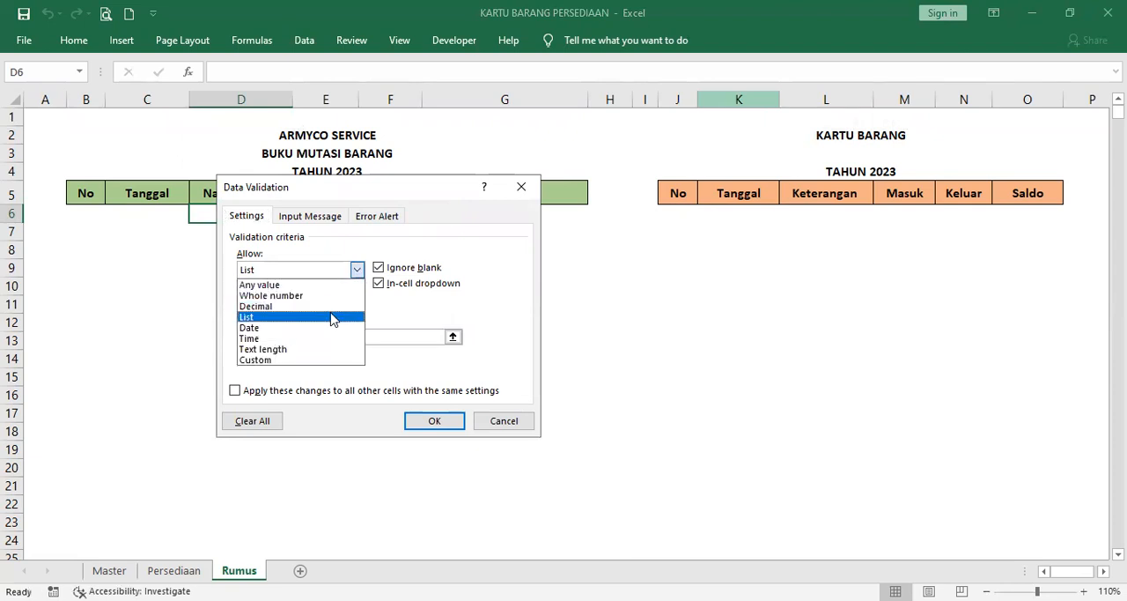
{"action": "left_click", "coordinate": [332, 319]}
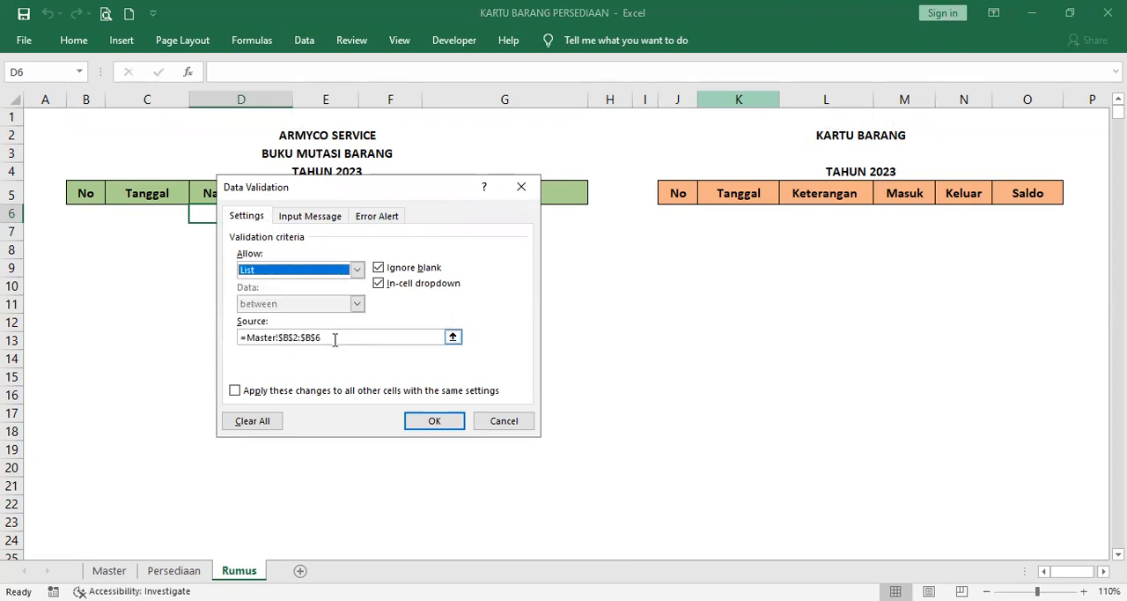
{"action": "left_click", "coordinate": [334, 337]}
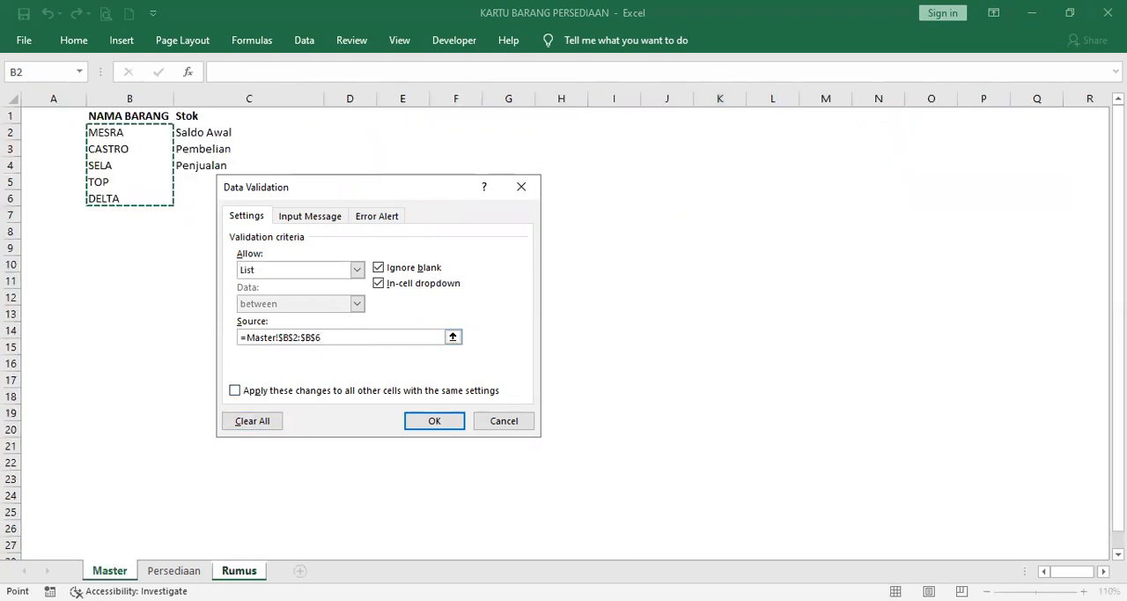
{"action": "left_click", "coordinate": [131, 133]}
{"action": "left_click_drag", "start_coordinate": [138, 192], "coordinate": [139, 196]}
{"action": "left_click", "coordinate": [436, 422]}
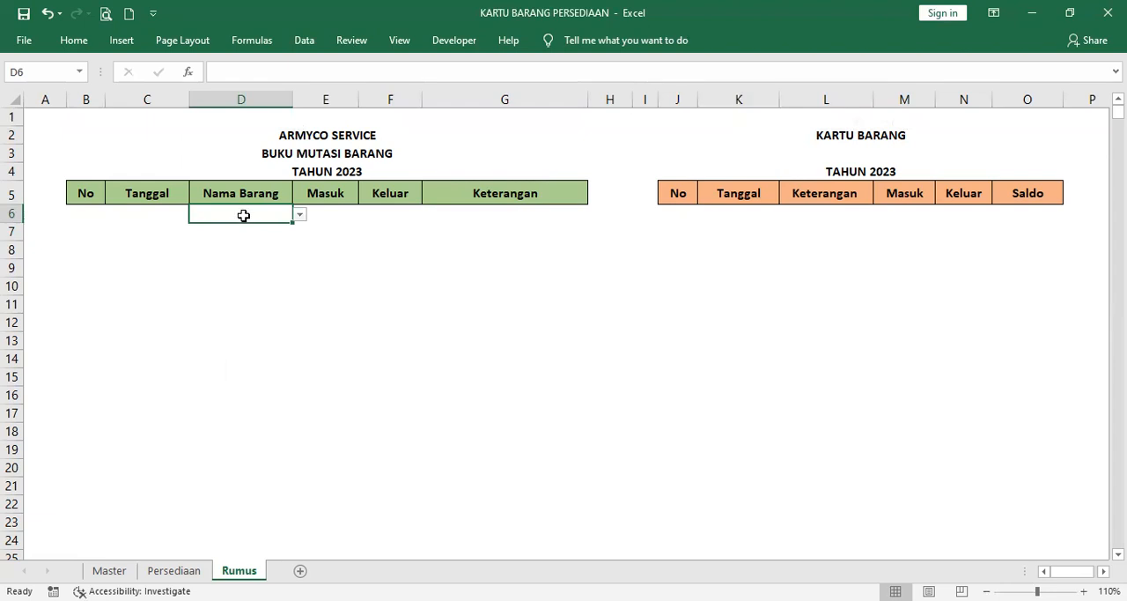
Step: Copy the item list validation from D6 into cells D7 to D24 of the Nama Barang column
{"action": "key", "text": "ctrl+c"}
{"action": "key", "text": "Down"}
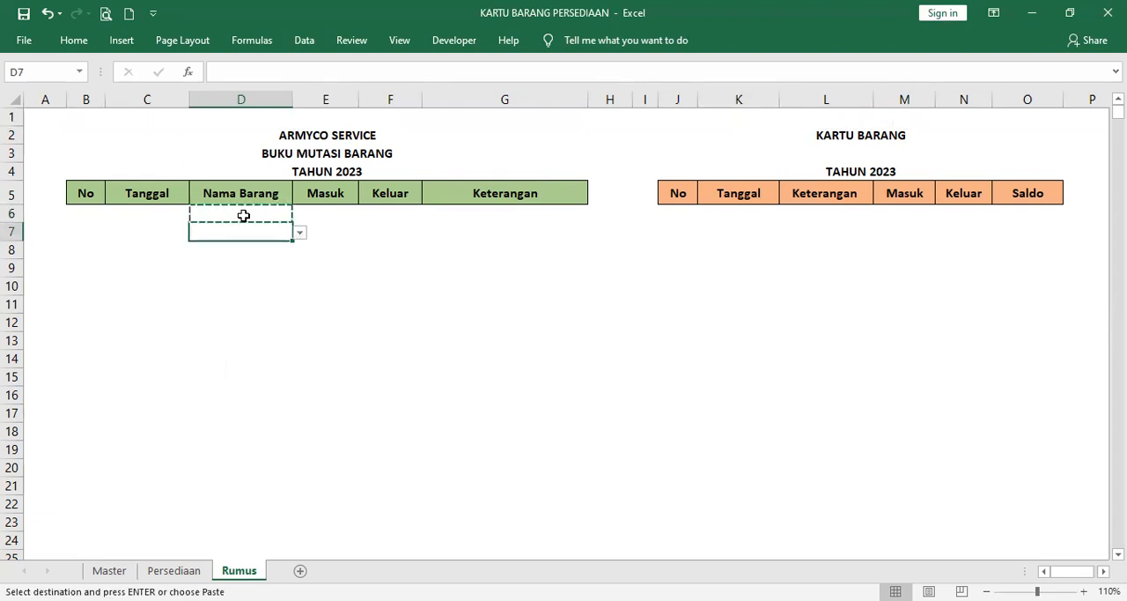
{"action": "key", "text": "shift+Down"}
{"action": "key", "text": "shift+Down"}
{"action": "key", "text": "shift+Down"}
{"action": "key", "text": "shift+Down"}
{"action": "key", "text": "shift+Down"}
{"action": "key", "text": "shift+Down"}
{"action": "key", "text": "shift+Down"}
{"action": "key", "text": "shift+Down"}
{"action": "key", "text": "shift+Down"}
{"action": "key", "text": "shift+Down"}
{"action": "key", "text": "shift+Down"}
{"action": "key", "text": "shift+Down"}
{"action": "key", "text": "shift+Down"}
{"action": "key", "text": "shift+Down"}
{"action": "key", "text": "shift+Down"}
{"action": "key", "text": "shift+Down"}
{"action": "key", "text": "shift+Down"}
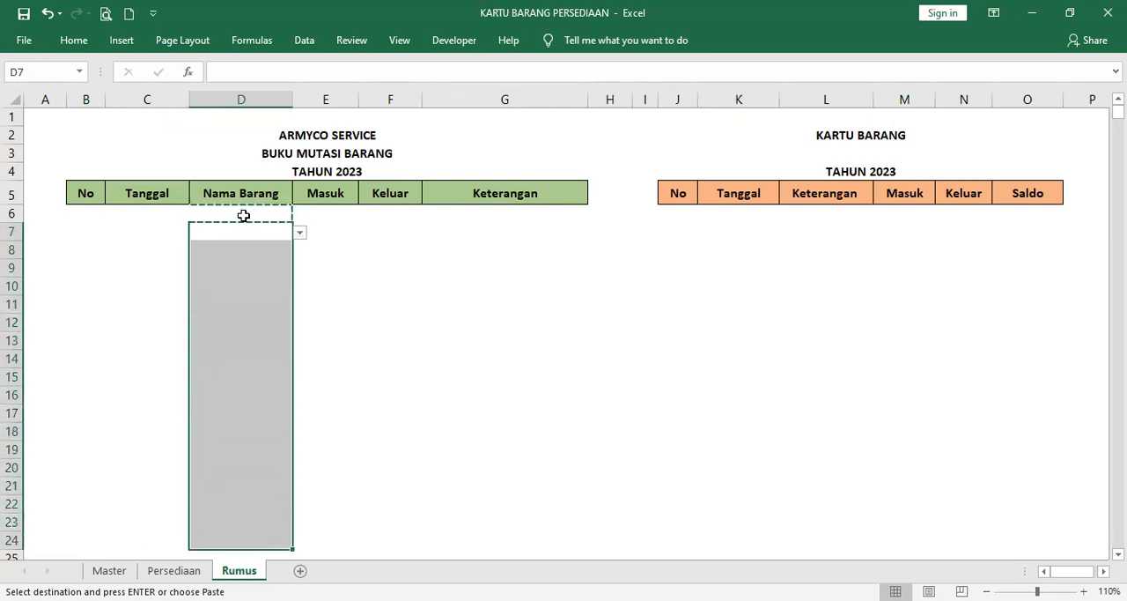
{"action": "key", "text": "ctrl+v"}
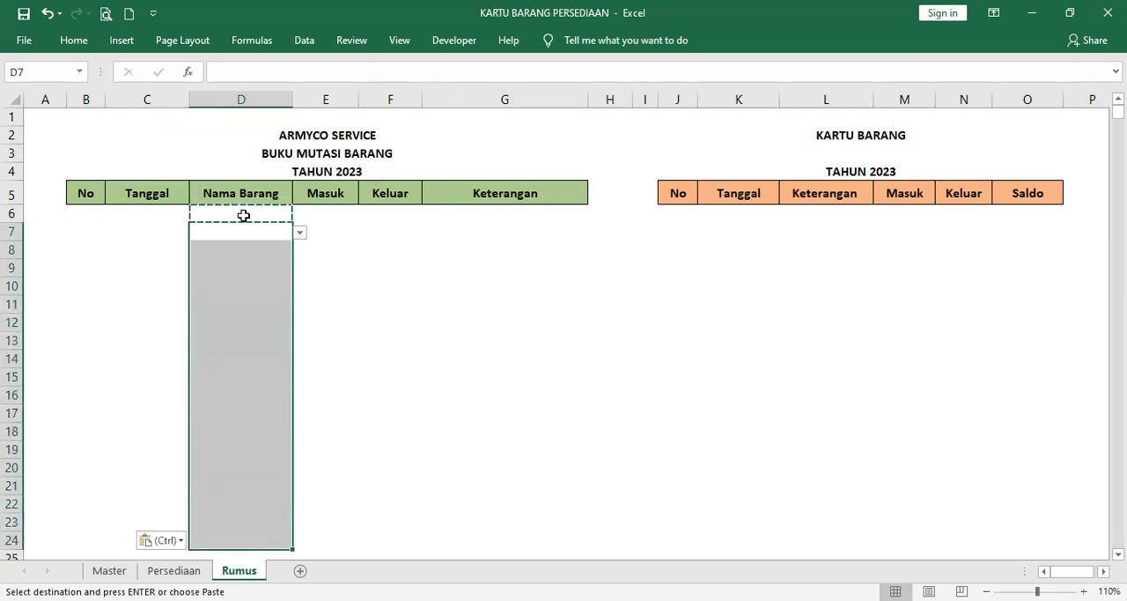
{"action": "left_click", "coordinate": [328, 212]}
{"action": "left_click", "coordinate": [382, 211]}
{"action": "left_click", "coordinate": [344, 214]}
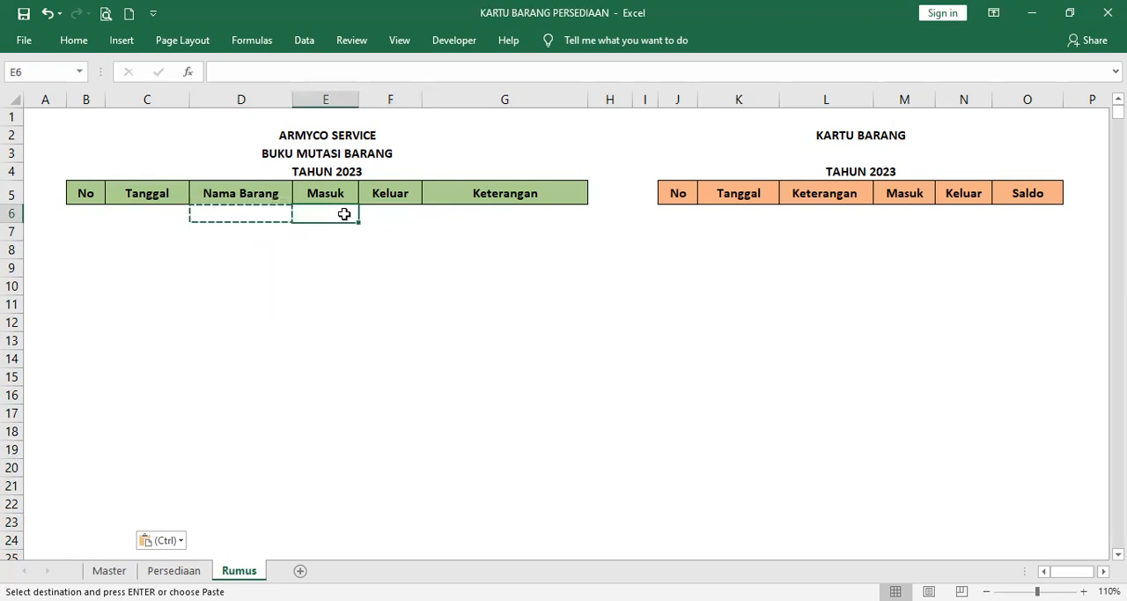
{"action": "key", "text": "Escape"}
{"action": "left_click", "coordinate": [340, 232]}
{"action": "left_click", "coordinate": [340, 214]}
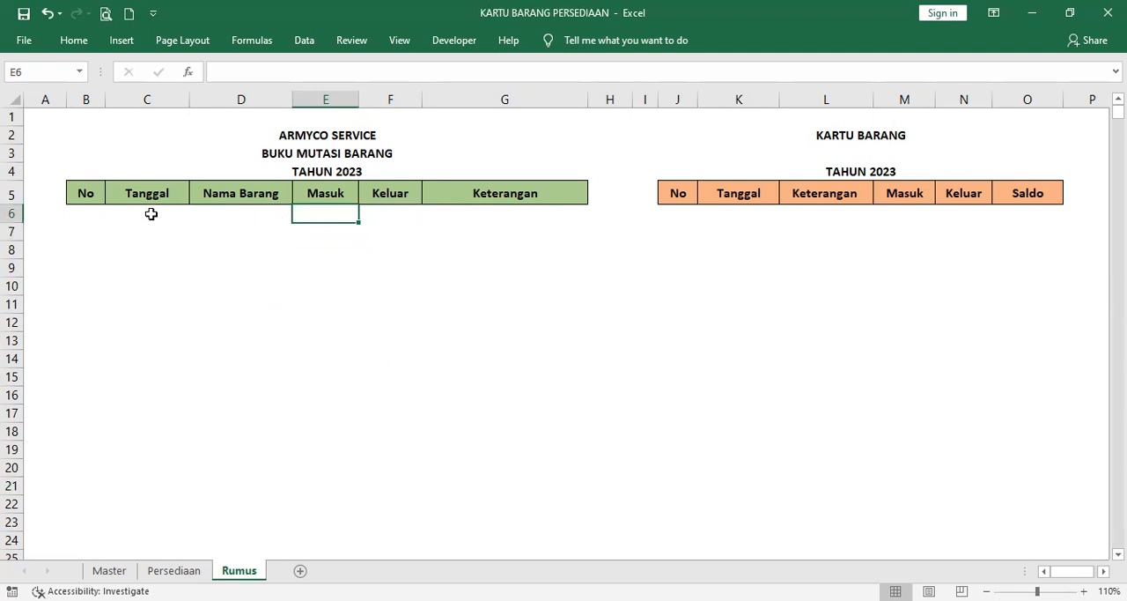
{"action": "left_click", "coordinate": [385, 214]}
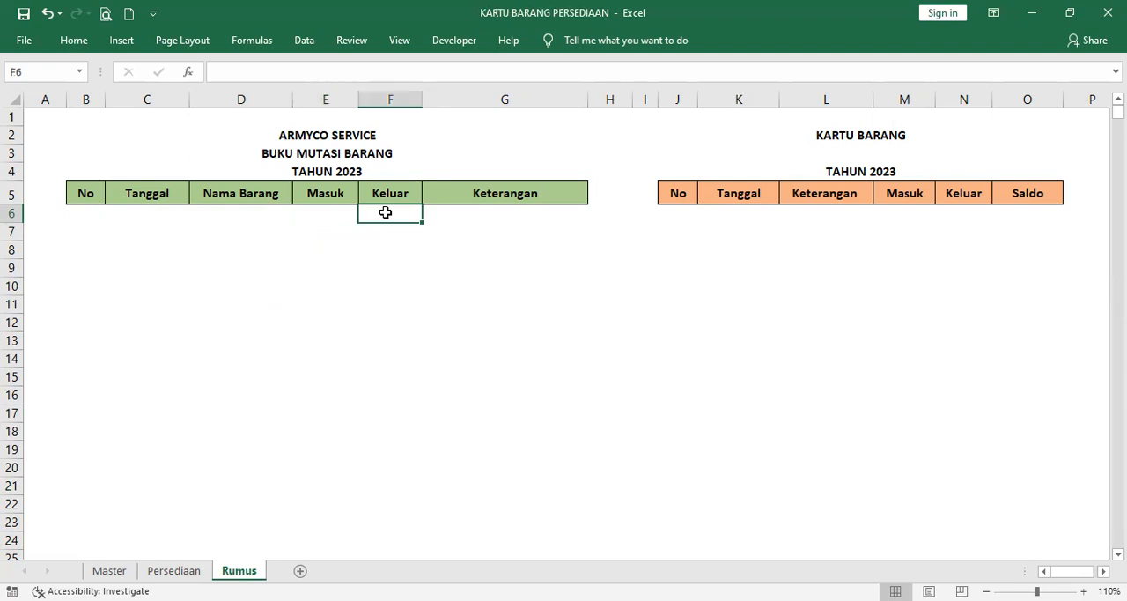
Step: Set data validation on the first Keterangan cell, G6, to a List with the source =Master!$C$2:$C$4
{"action": "left_click", "coordinate": [499, 214]}
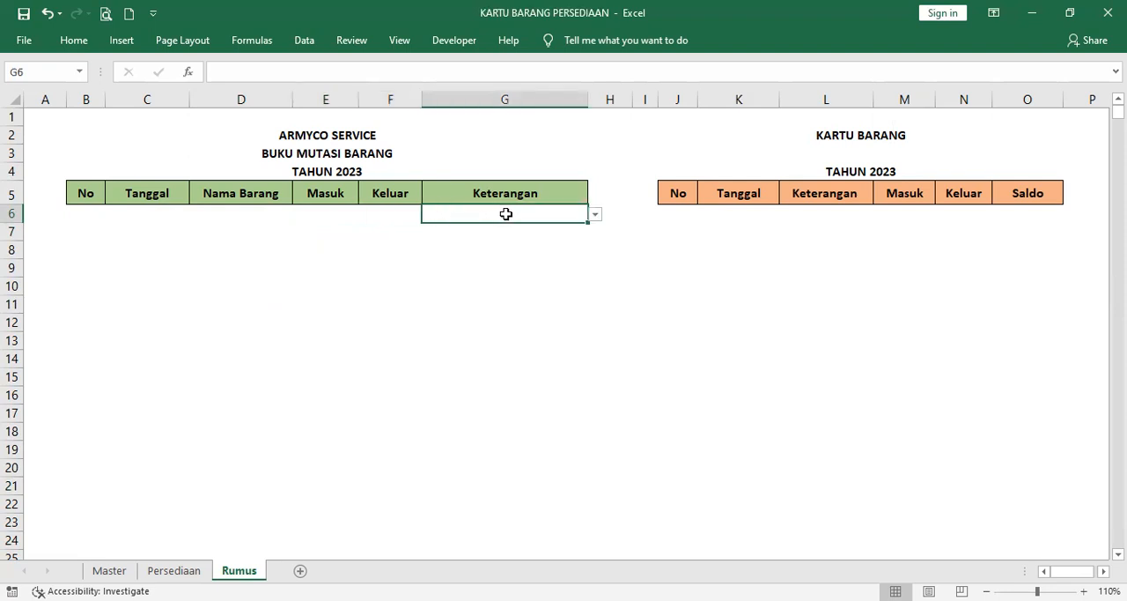
{"action": "left_click", "coordinate": [304, 41]}
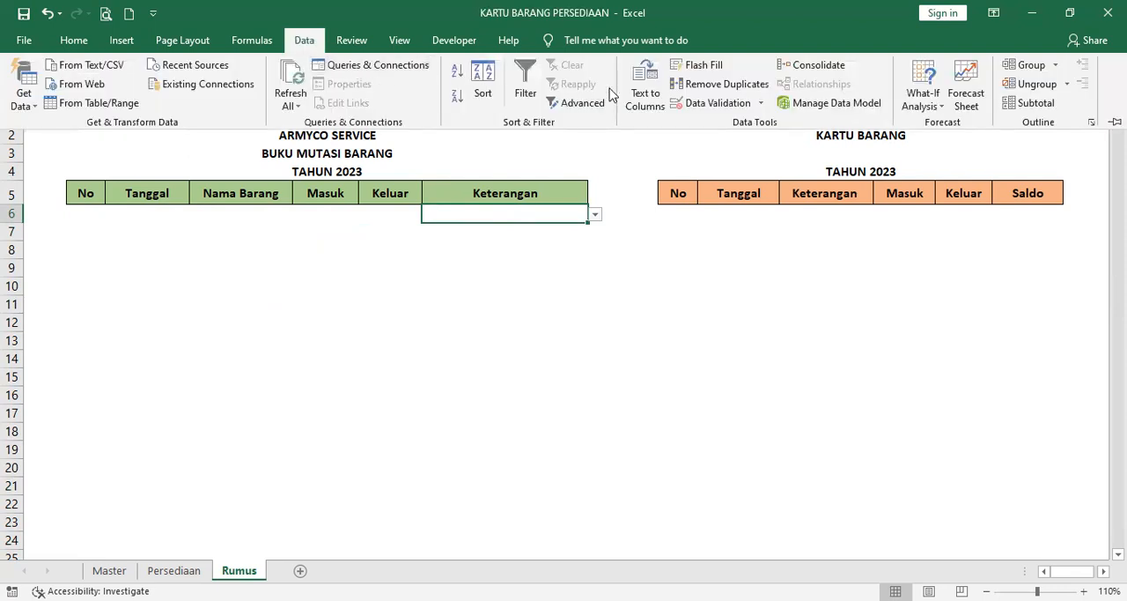
{"action": "left_click", "coordinate": [718, 103]}
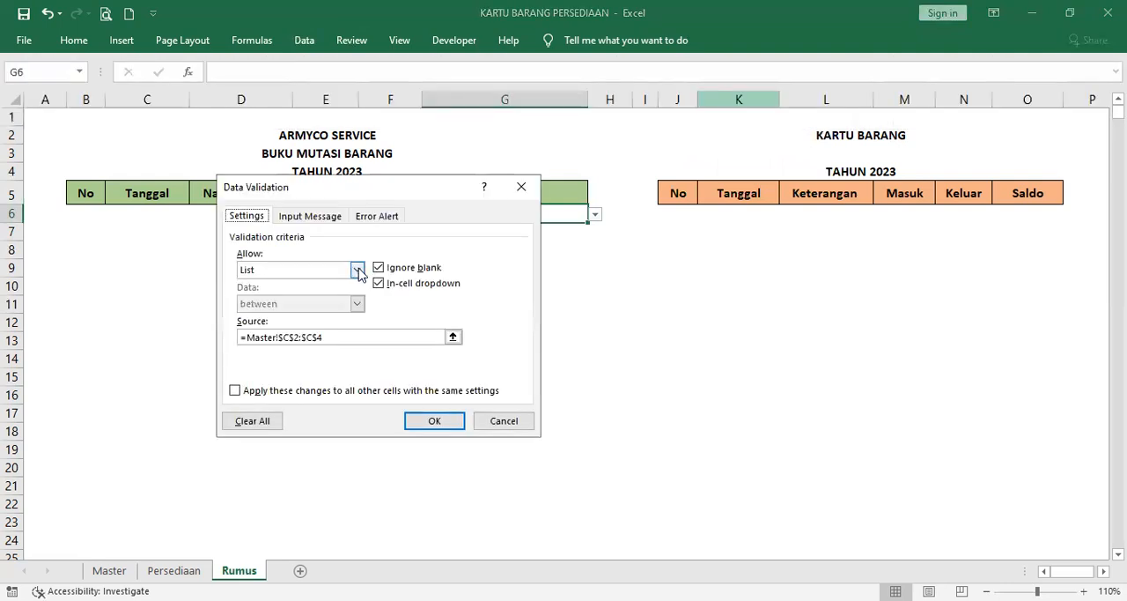
{"action": "left_click", "coordinate": [356, 271]}
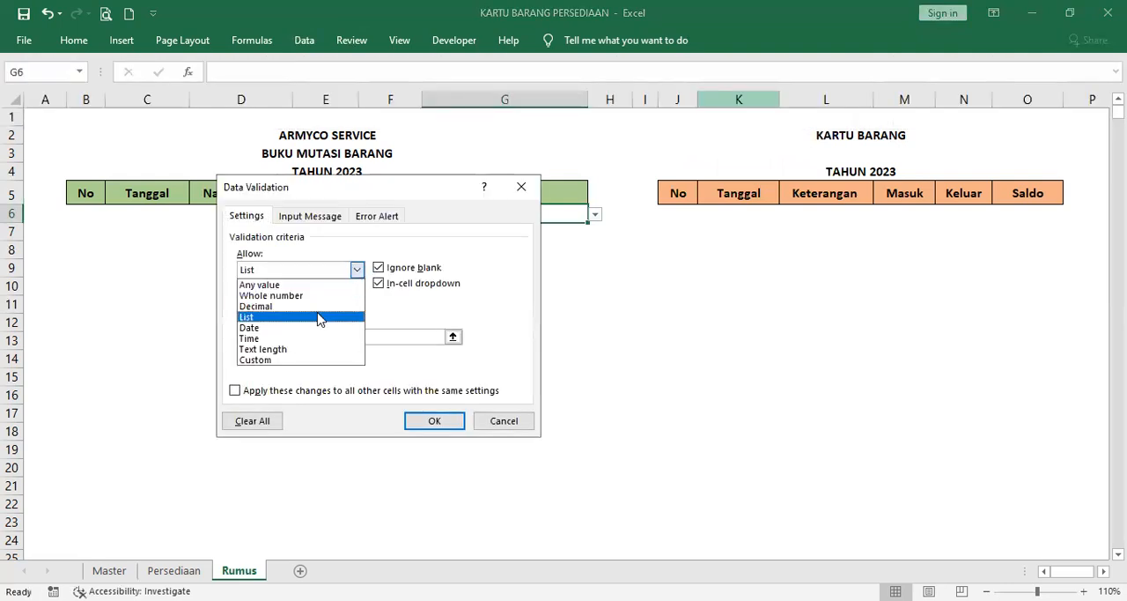
{"action": "left_click", "coordinate": [320, 317]}
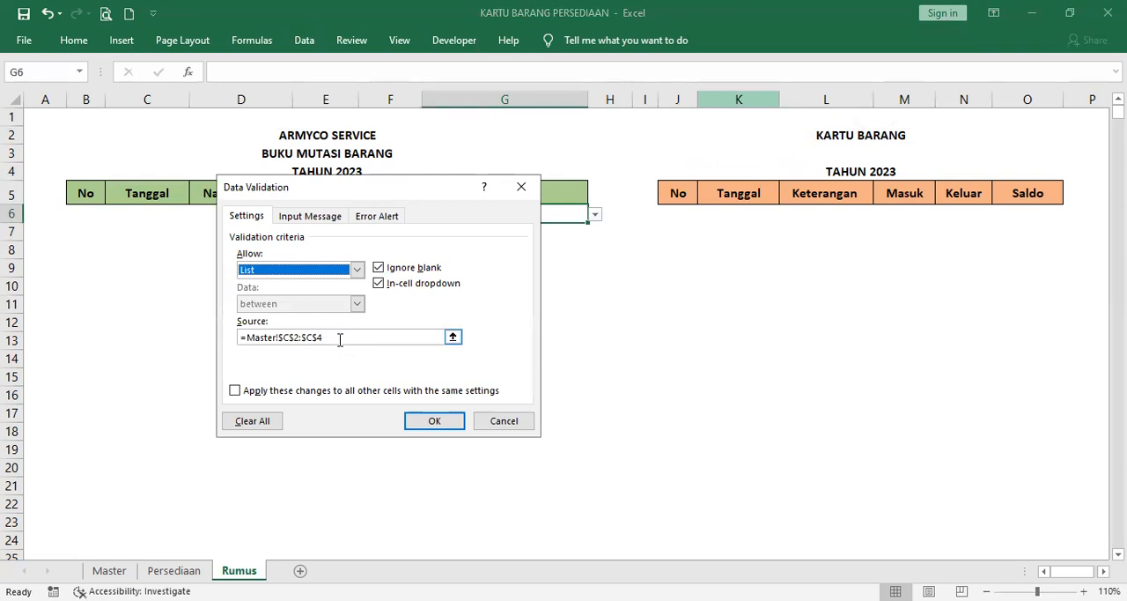
{"action": "left_click", "coordinate": [339, 339]}
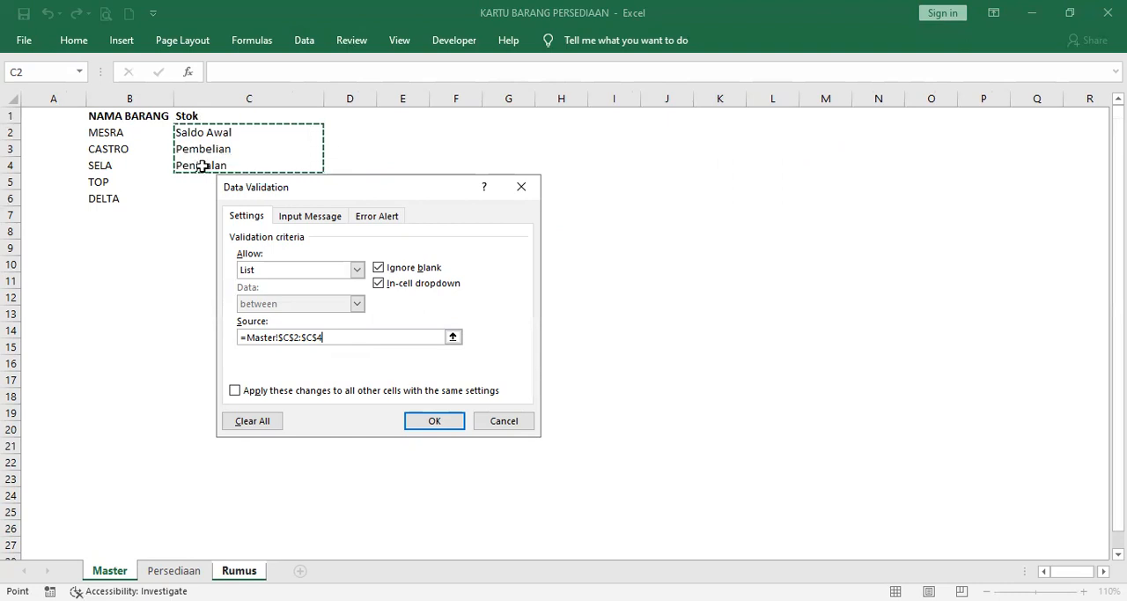
{"action": "left_click", "coordinate": [435, 421]}
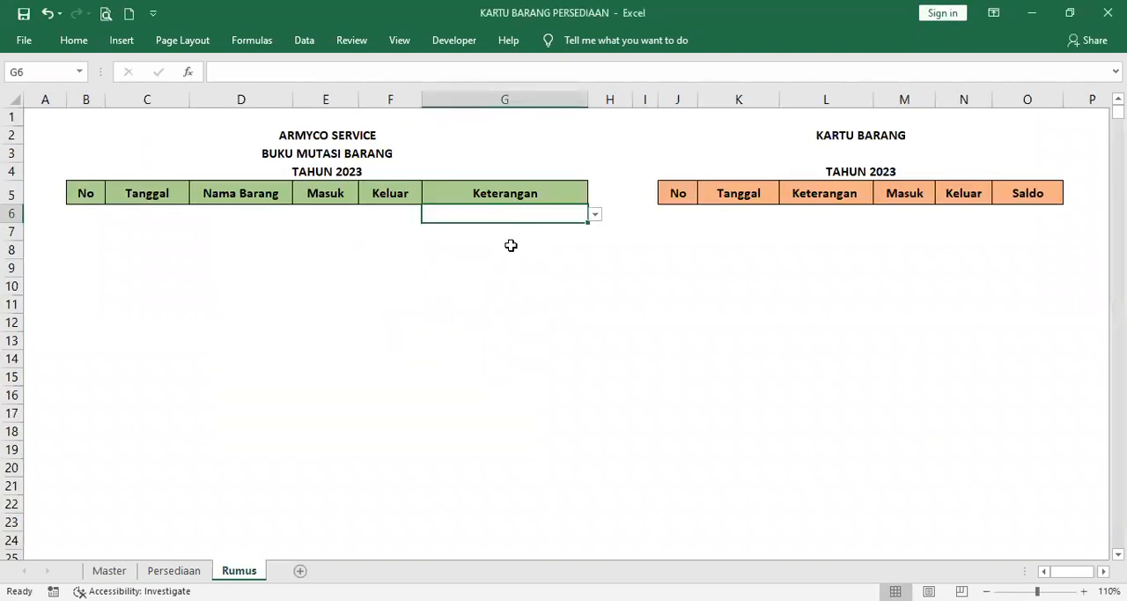
Step: Copy the transaction type validation from G6 into cells G7 to G24 of the Keterangan column
{"action": "key", "text": "ctrl+c"}
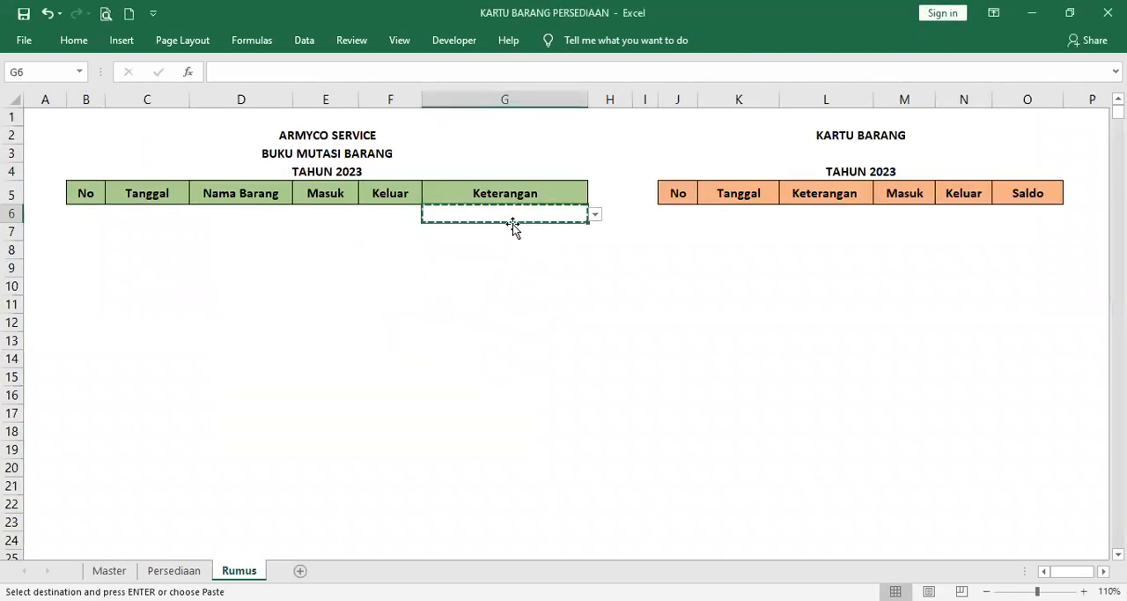
{"action": "key", "text": "Down"}
{"action": "key", "text": "shift+Down"}
{"action": "key", "text": "shift+Down"}
{"action": "key", "text": "shift+Down"}
{"action": "key", "text": "shift+Down"}
{"action": "key", "text": "shift+Down"}
{"action": "key", "text": "shift+Down"}
{"action": "key", "text": "shift+Down"}
{"action": "key", "text": "shift+Down"}
{"action": "key", "text": "shift+Down"}
{"action": "key", "text": "shift+Down"}
{"action": "key", "text": "shift+Down"}
{"action": "key", "text": "shift+Down"}
{"action": "key", "text": "shift+Down"}
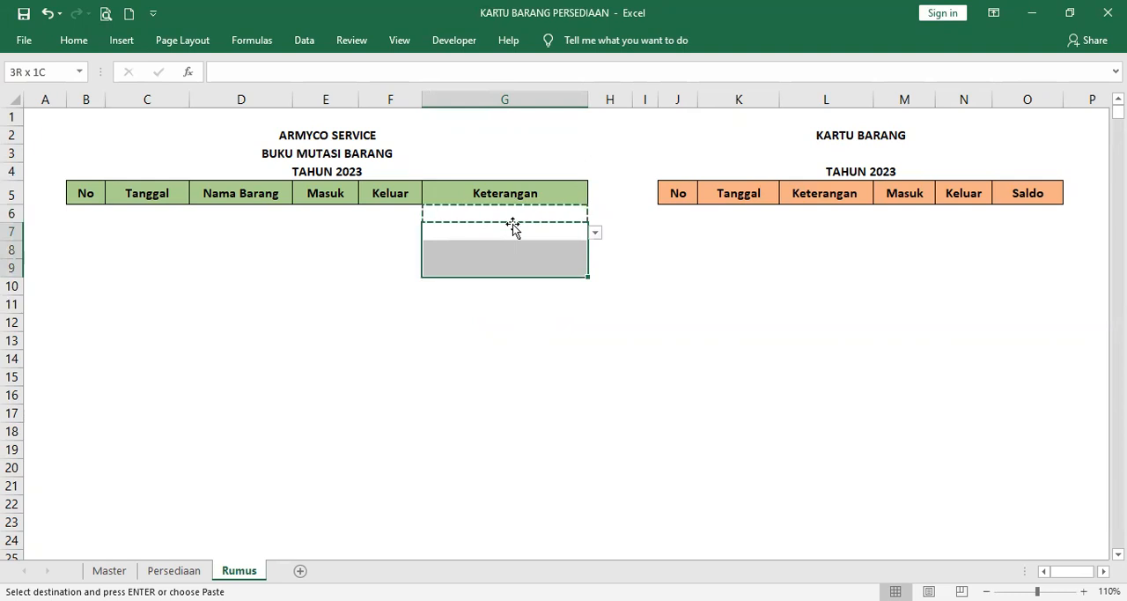
{"action": "key", "text": "shift+Down"}
{"action": "key", "text": "shift+Down"}
{"action": "key", "text": "shift+Down"}
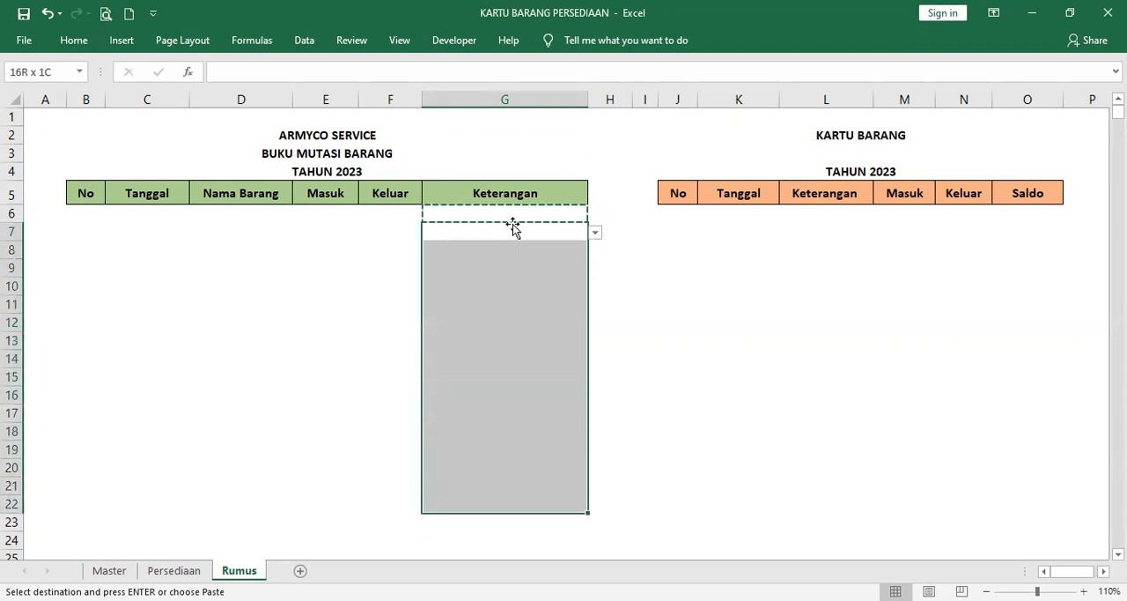
{"action": "key", "text": "shift+Down"}
{"action": "key", "text": "ctrl+v"}
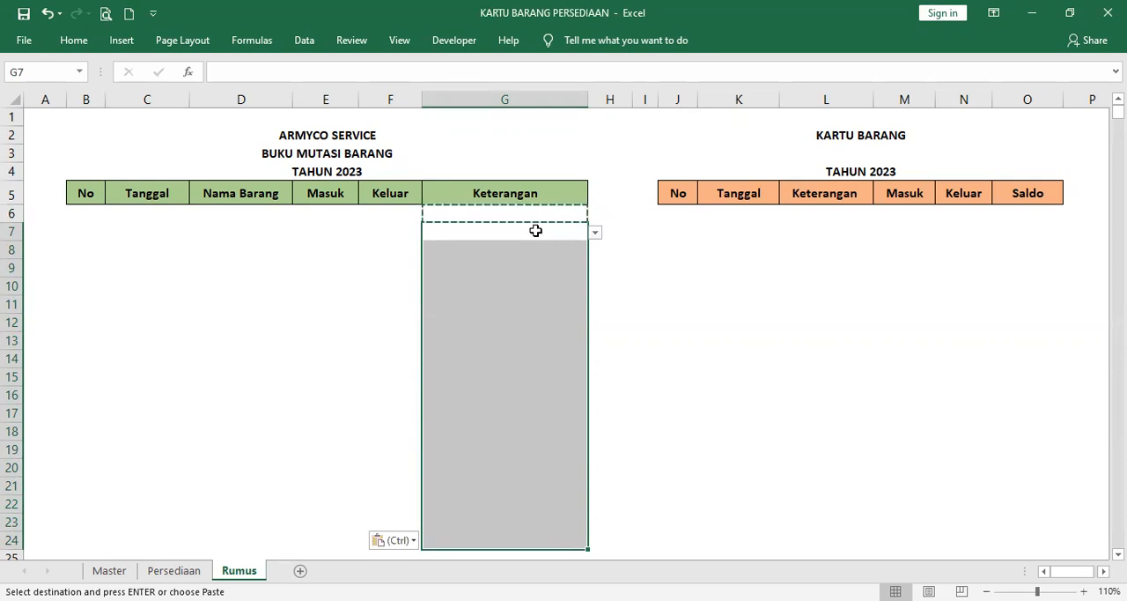
{"action": "key", "text": "Escape"}
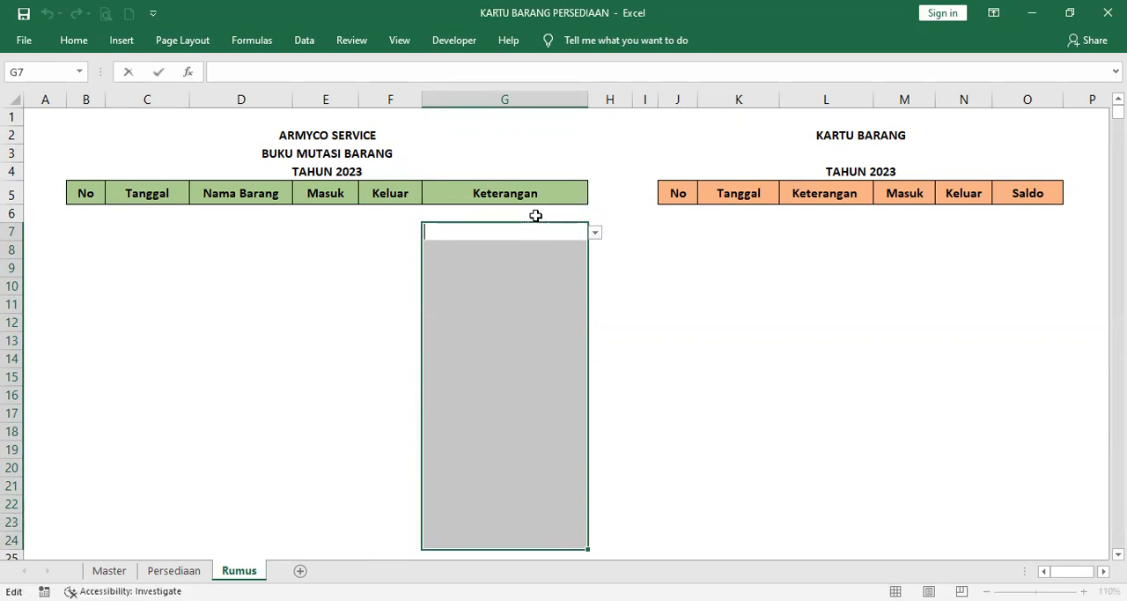
{"action": "left_click", "coordinate": [608, 214]}
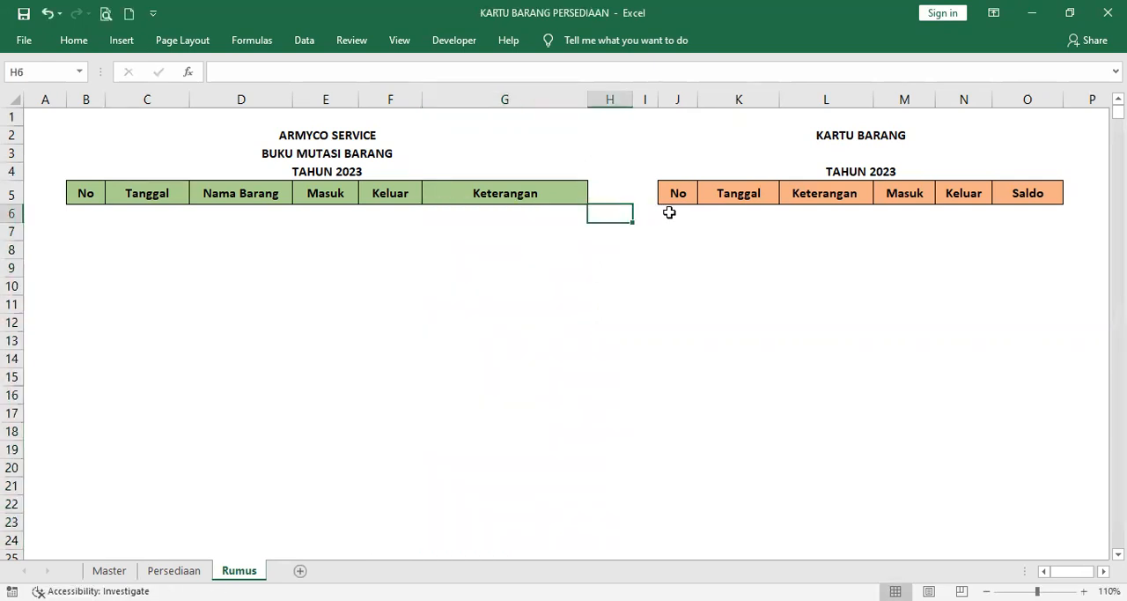
Step: Set data validation on the merged cell J3 under KARTU BARANG to a List with the source =Master!$B$2:$B$6, and open its item choices
{"action": "left_click", "coordinate": [859, 150]}
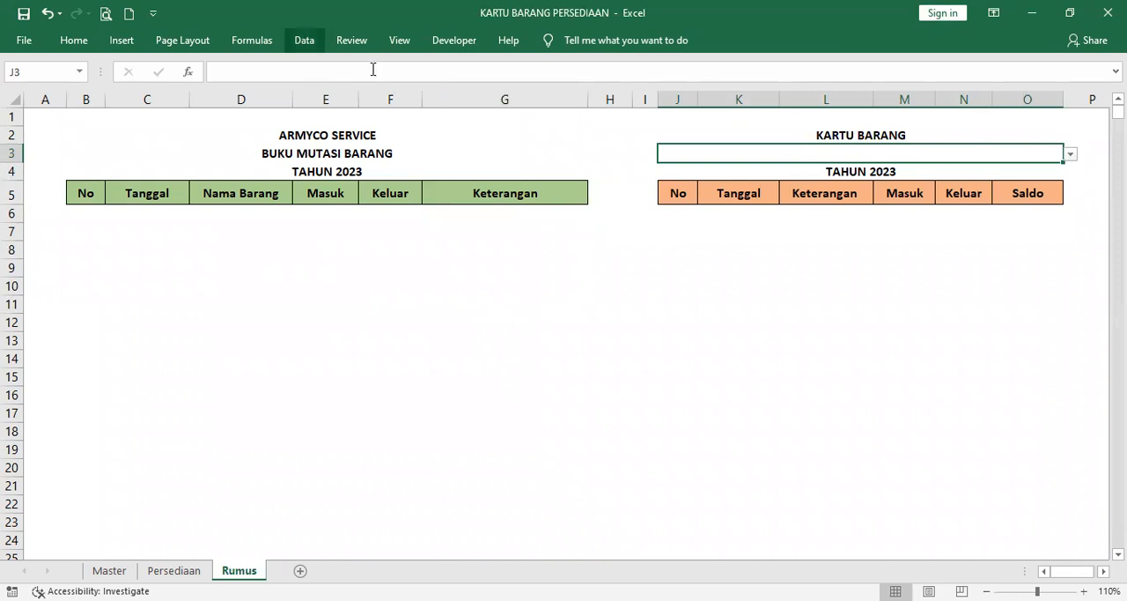
{"action": "left_click", "coordinate": [304, 39]}
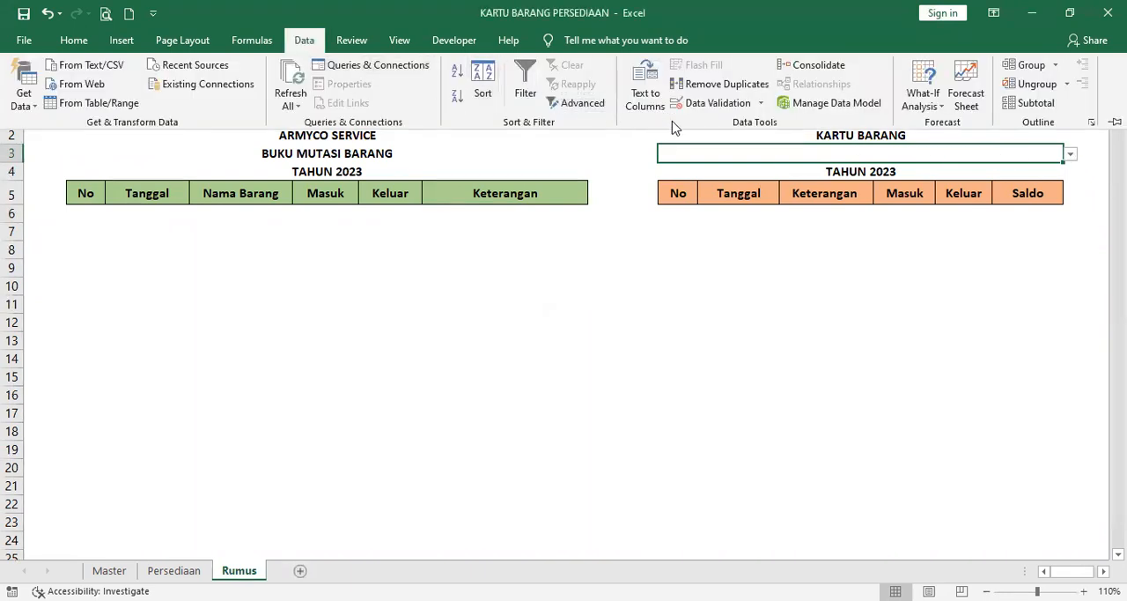
{"action": "left_click", "coordinate": [730, 106]}
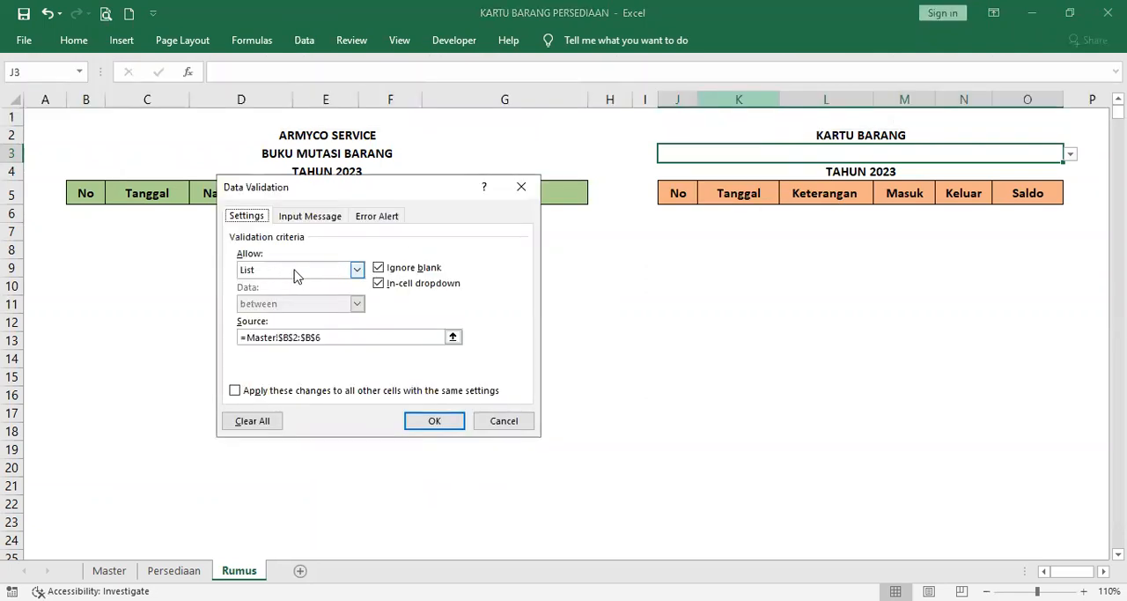
{"action": "left_click", "coordinate": [358, 272]}
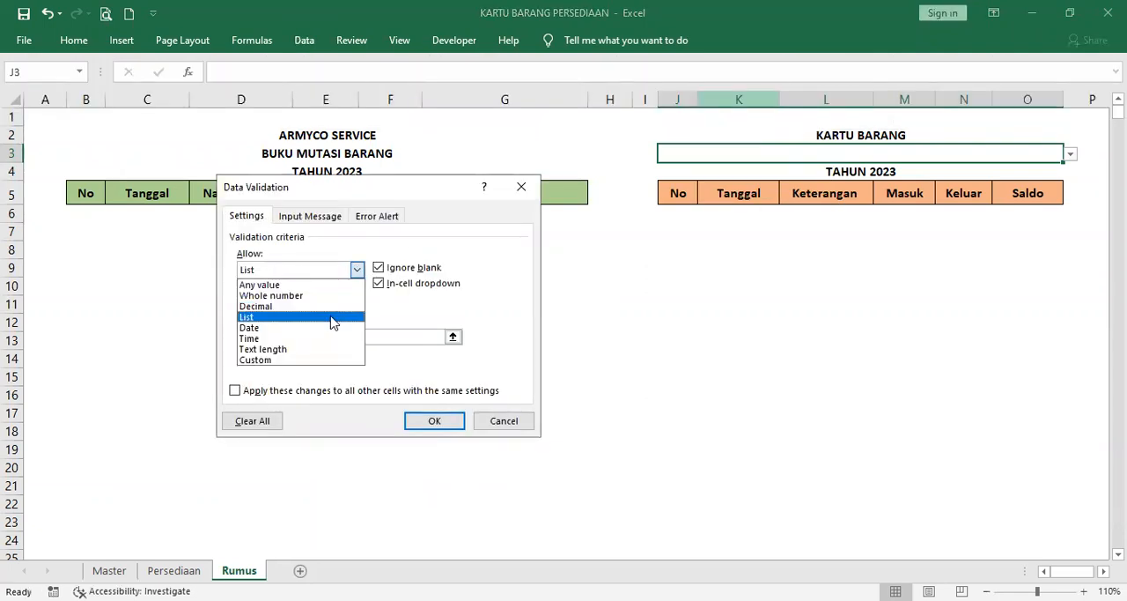
{"action": "left_click", "coordinate": [332, 317]}
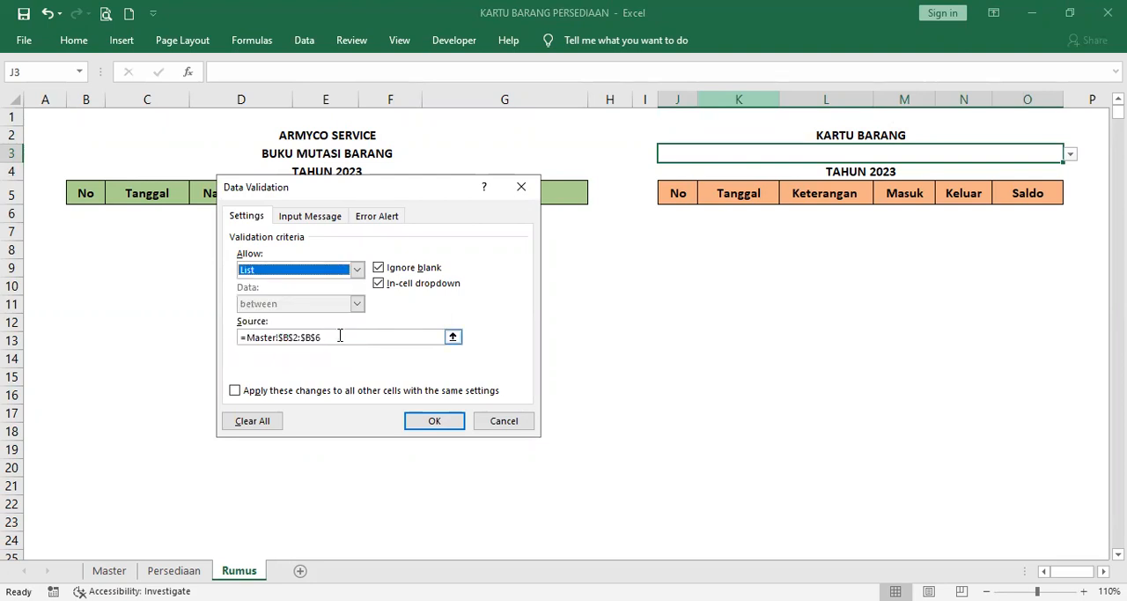
{"action": "left_click", "coordinate": [339, 336]}
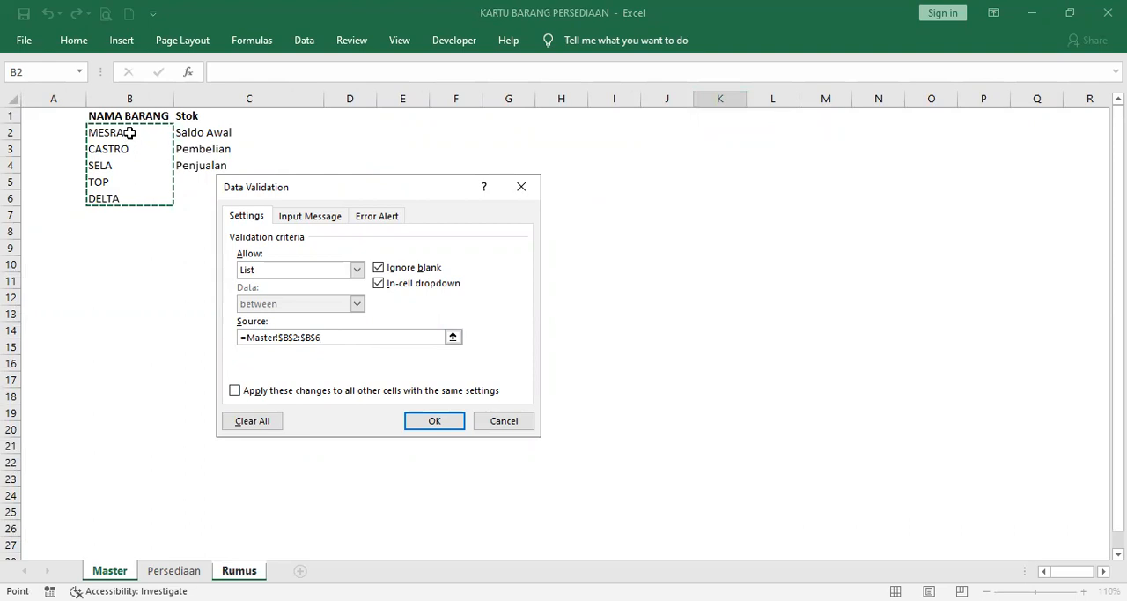
{"action": "left_click_drag", "start_coordinate": [132, 130], "coordinate": [139, 199]}
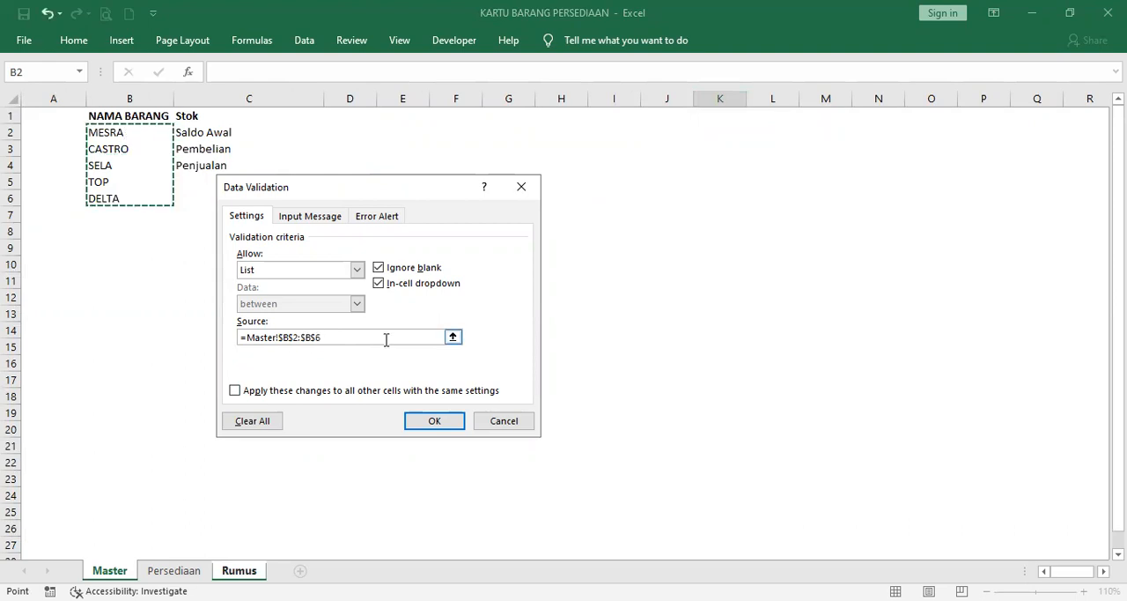
{"action": "left_click", "coordinate": [434, 421]}
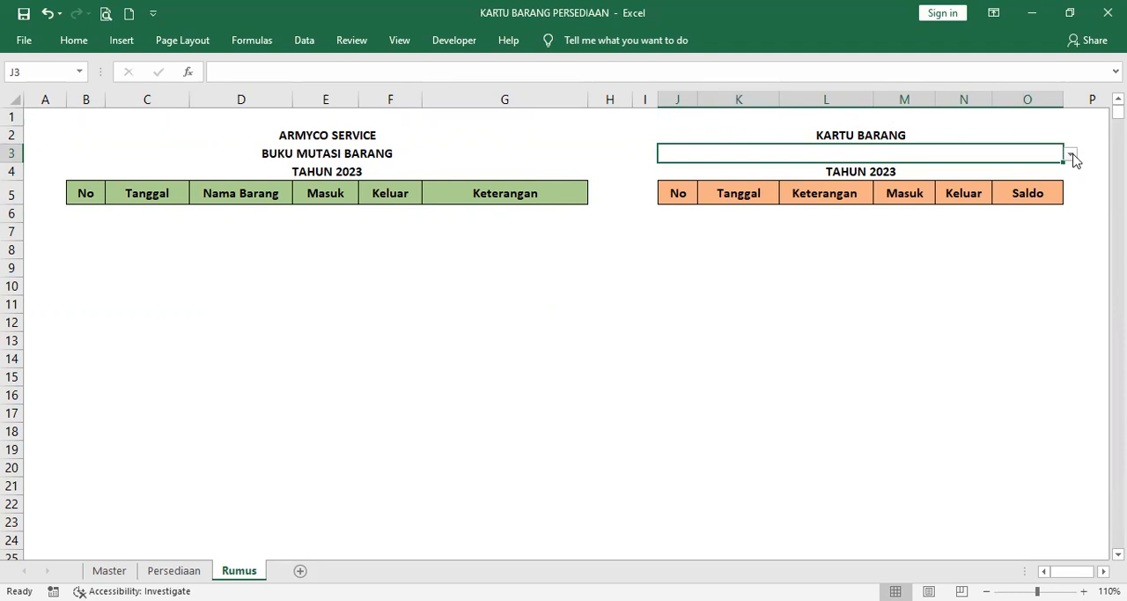
{"action": "left_click", "coordinate": [1071, 155]}
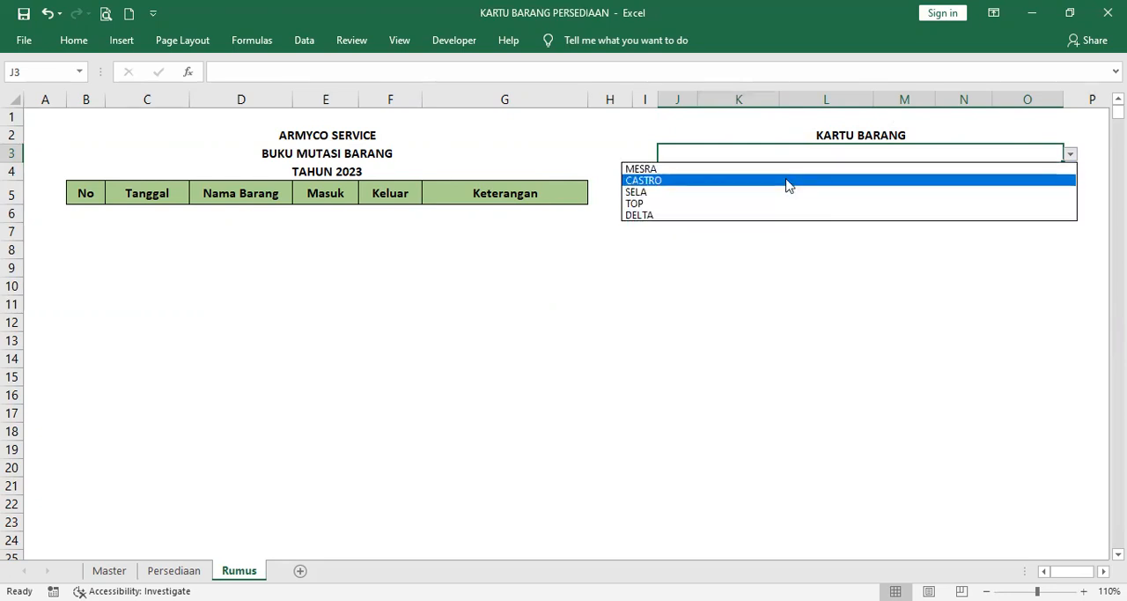
Step: Examine the array formula in I6 beside the stock card and its references, the item cell J3 and the ledger range B6:G24
{"action": "left_click", "coordinate": [966, 125]}
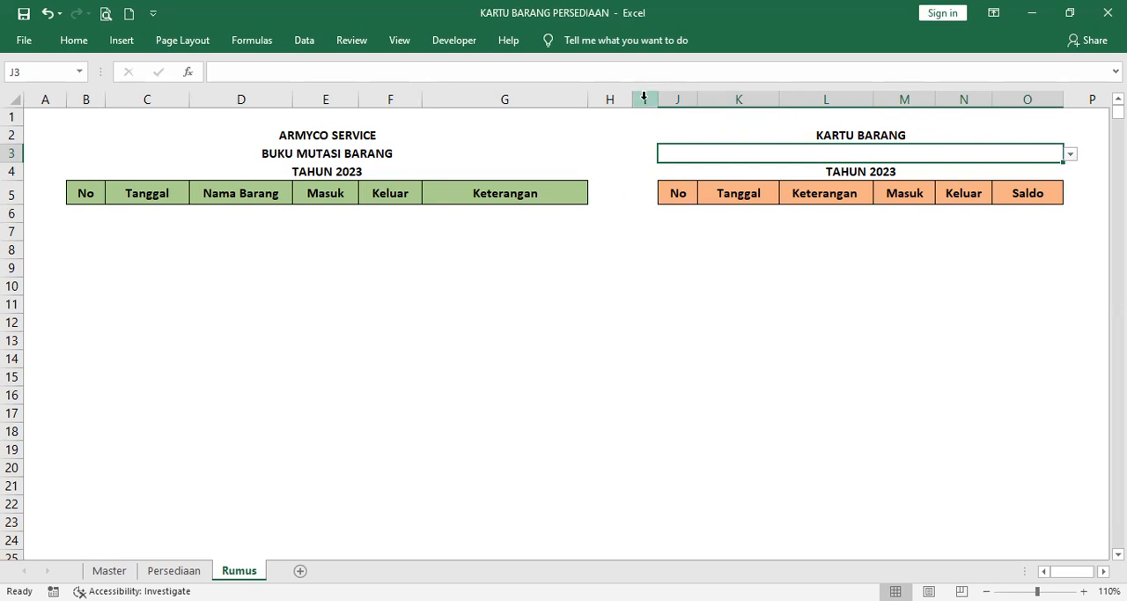
{"action": "left_click", "coordinate": [645, 219]}
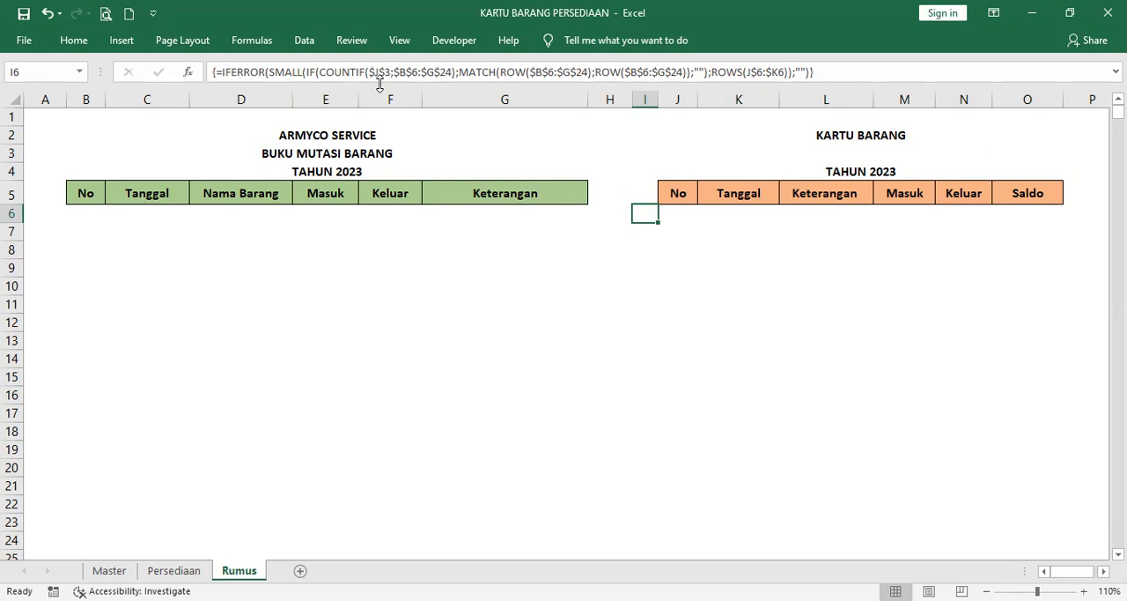
{"action": "left_click", "coordinate": [850, 154]}
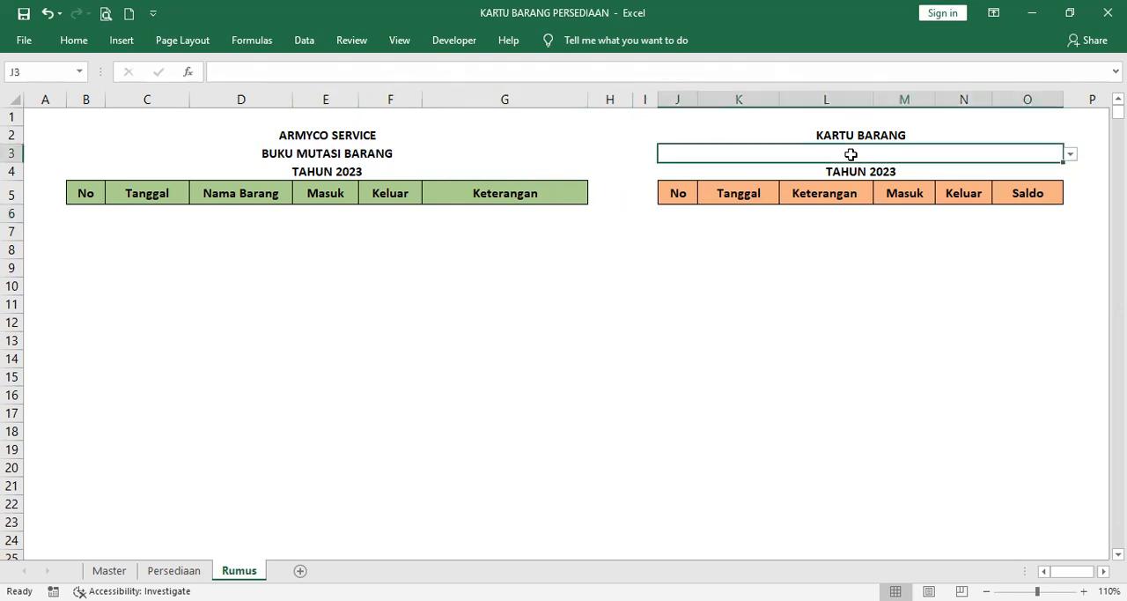
{"action": "left_click", "coordinate": [646, 218]}
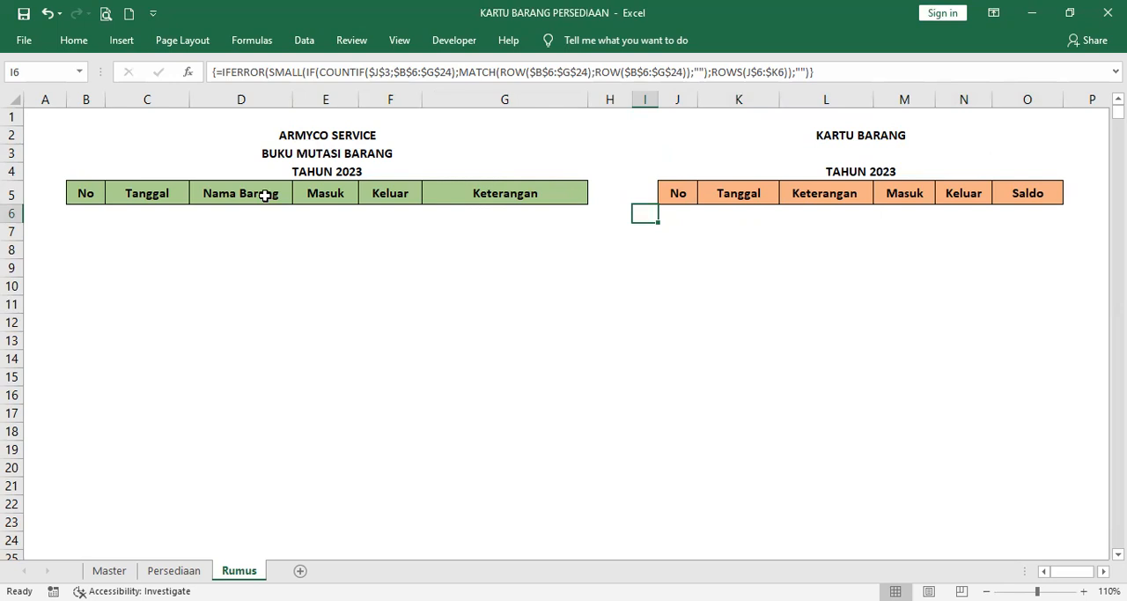
{"action": "left_click_drag", "start_coordinate": [81, 209], "coordinate": [522, 531]}
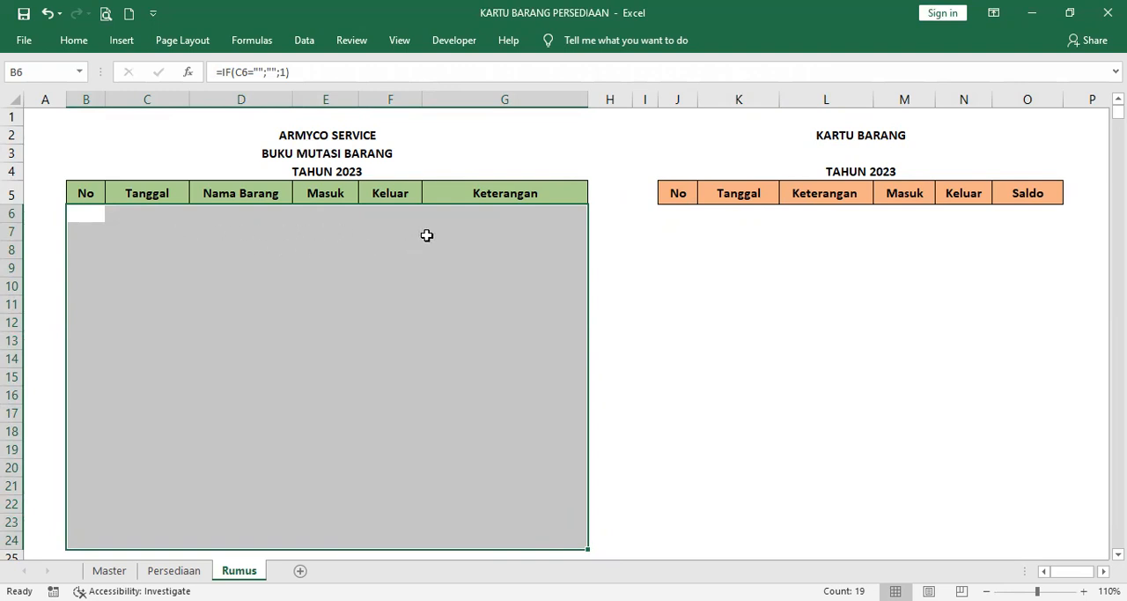
Step: Fill the array formula from helper cell I6 down through I22 beside the stock card
{"action": "left_click", "coordinate": [643, 214]}
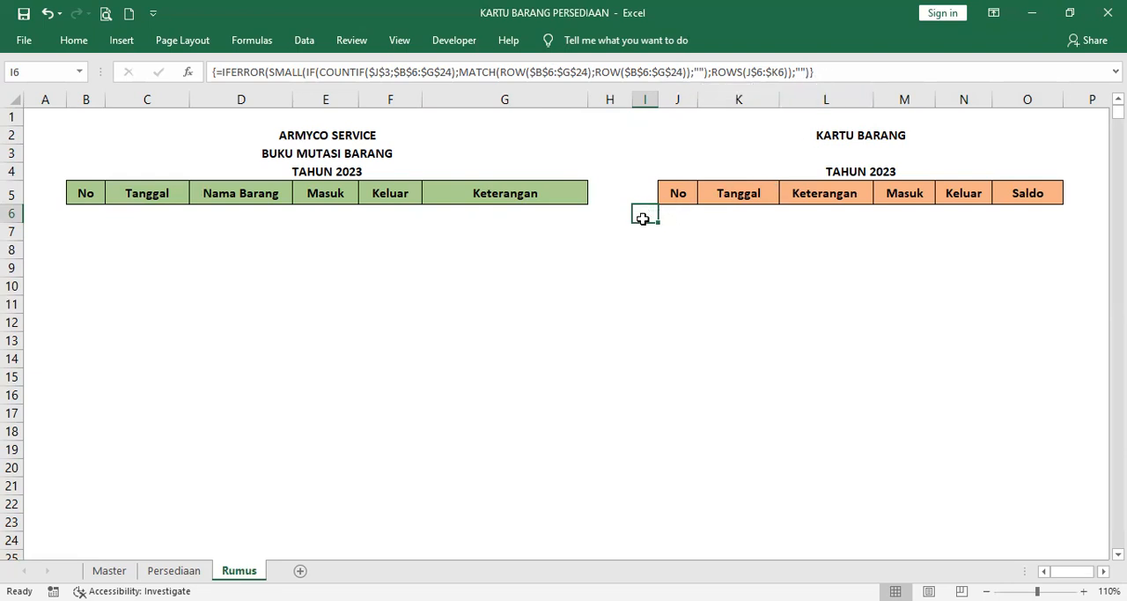
{"action": "left_click_drag", "start_coordinate": [658, 222], "coordinate": [665, 445]}
{"action": "scroll", "coordinate": [745, 329], "scroll_direction": "up", "scroll_amount": 1}
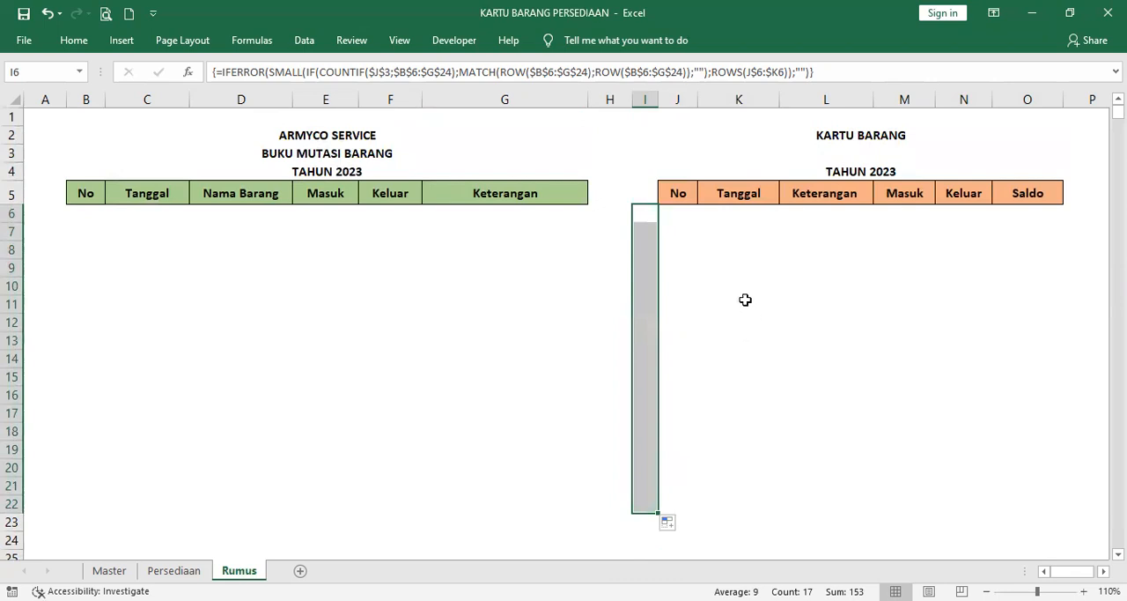
Step: Copy the numbering formula from J7 into cells J8 to J24 of the stock card's No column
{"action": "left_click", "coordinate": [682, 212]}
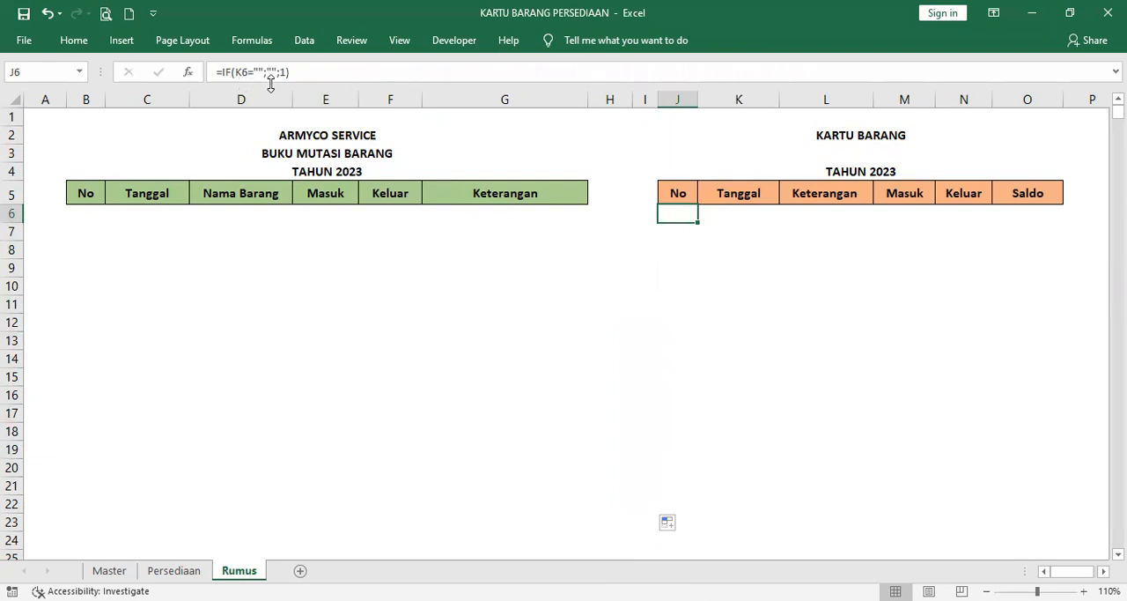
{"action": "left_click", "coordinate": [683, 231]}
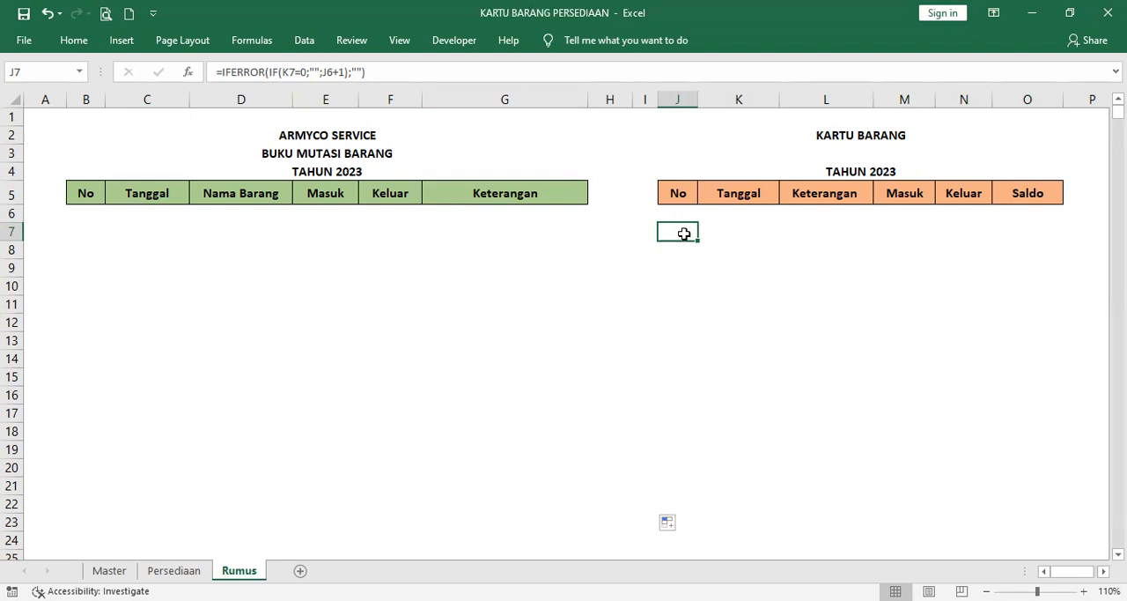
{"action": "key", "text": "ctrl+c"}
{"action": "key", "text": "Down"}
{"action": "key", "text": "shift+Down"}
{"action": "key", "text": "shift+Down"}
{"action": "key", "text": "shift+Down"}
{"action": "key", "text": "shift+Down"}
{"action": "key", "text": "shift+Down"}
{"action": "key", "text": "shift+Down"}
{"action": "key", "text": "shift+Down"}
{"action": "key", "text": "shift+Down"}
{"action": "key", "text": "shift+Down"}
{"action": "key", "text": "shift+Down"}
{"action": "key", "text": "shift+Down"}
{"action": "key", "text": "shift+Down"}
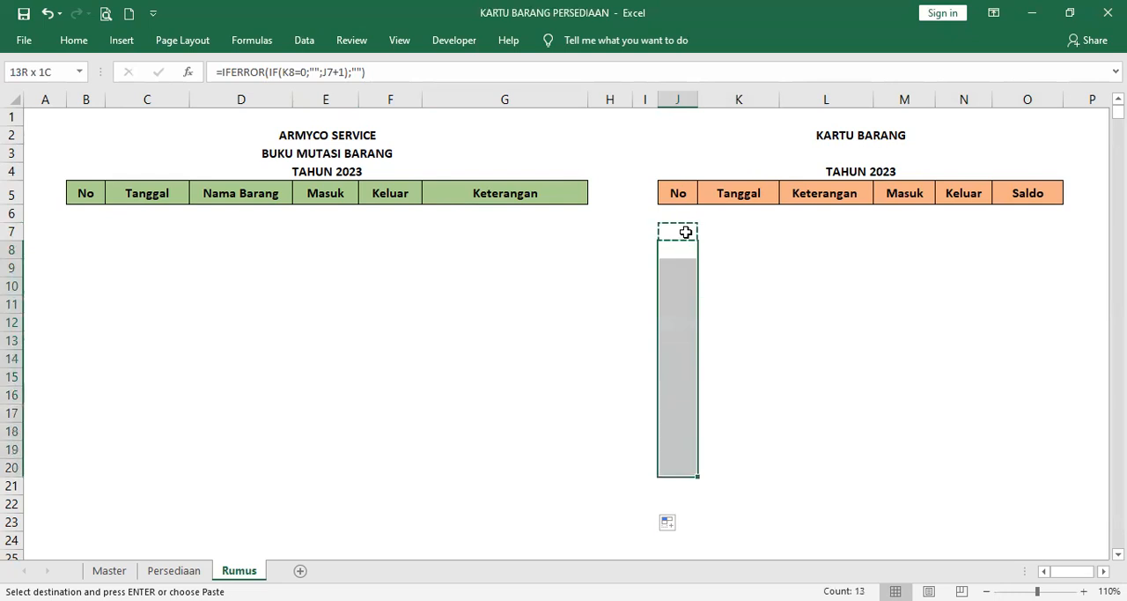
{"action": "key", "text": "shift+Down"}
{"action": "key", "text": "shift+Down"}
{"action": "key", "text": "shift+Down"}
{"action": "key", "text": "shift+Down"}
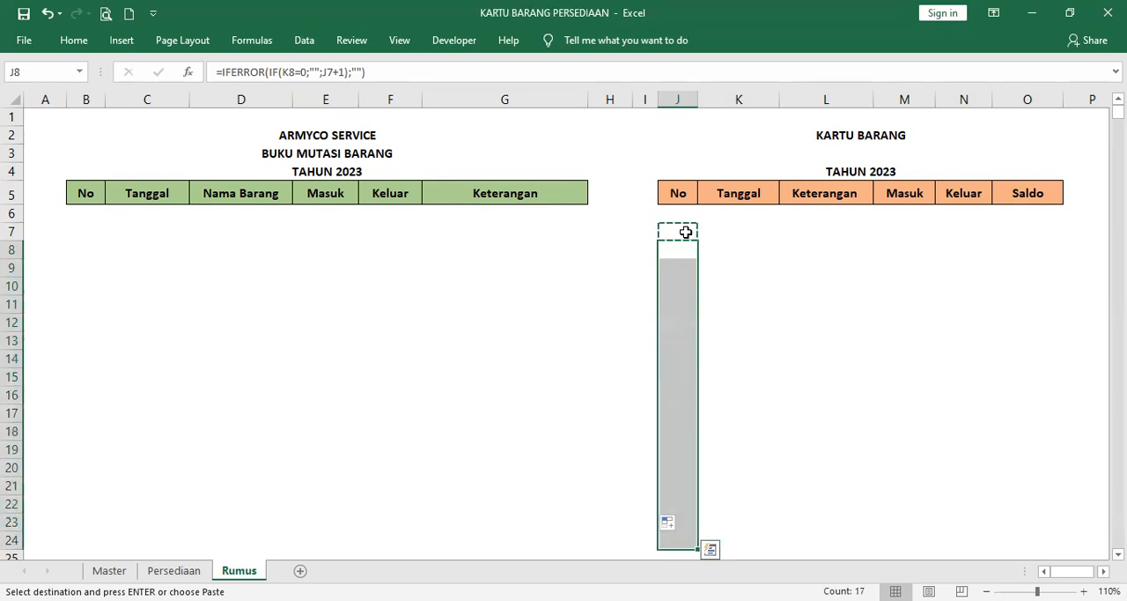
{"action": "key", "text": "ctrl+v"}
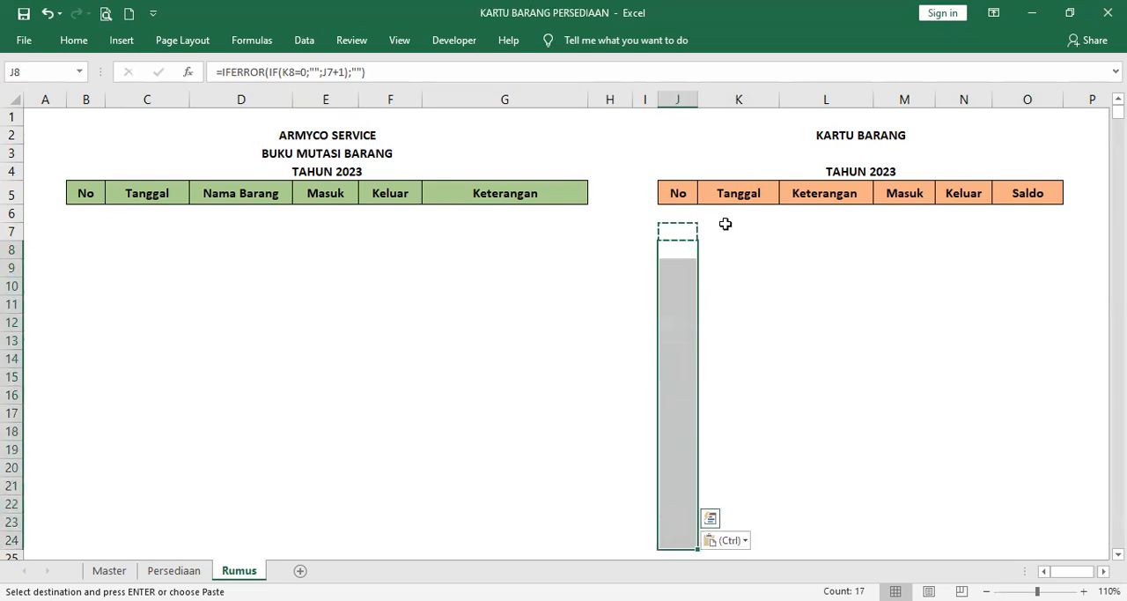
Step: Copy the date lookup formula from K6 into cells K7 to K24 of the stock card's Tanggal column
{"action": "left_click", "coordinate": [743, 214]}
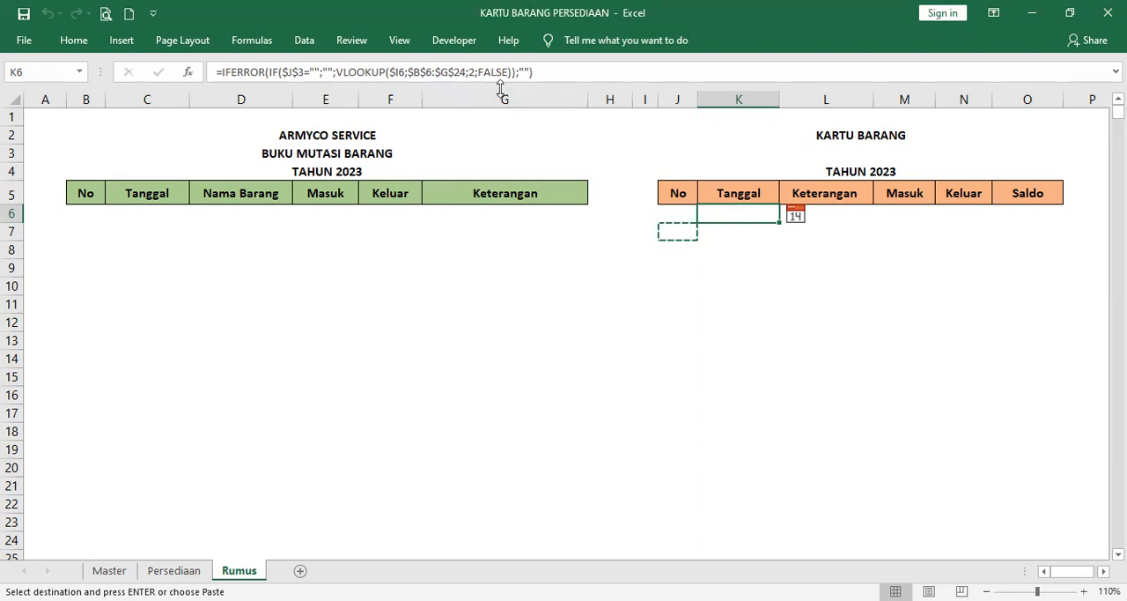
{"action": "left_click", "coordinate": [749, 232]}
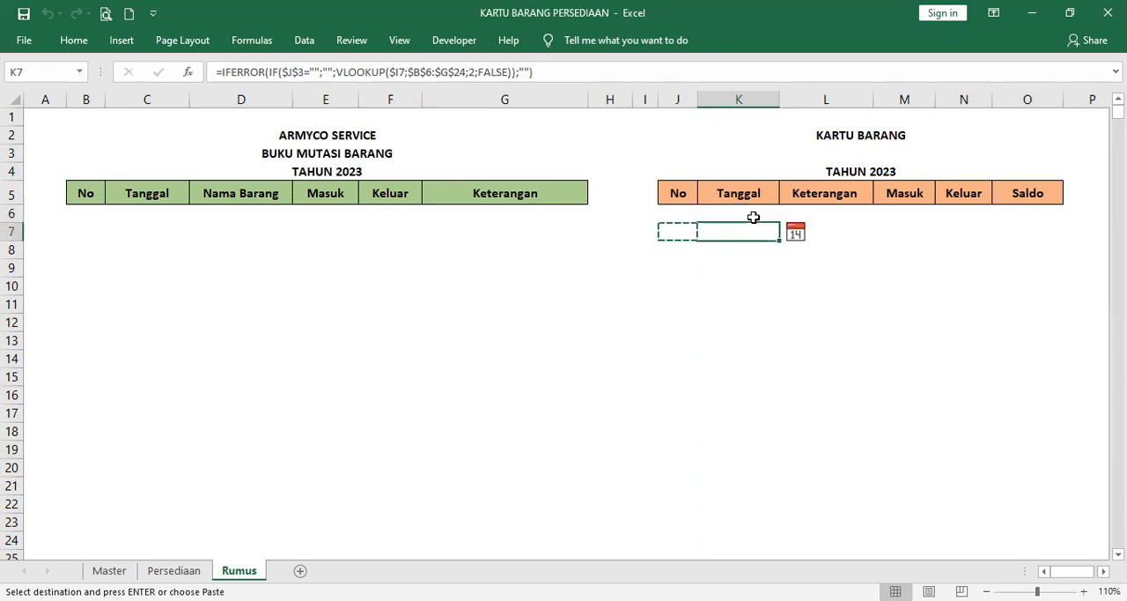
{"action": "left_click", "coordinate": [754, 217]}
{"action": "key", "text": "ctrl+c"}
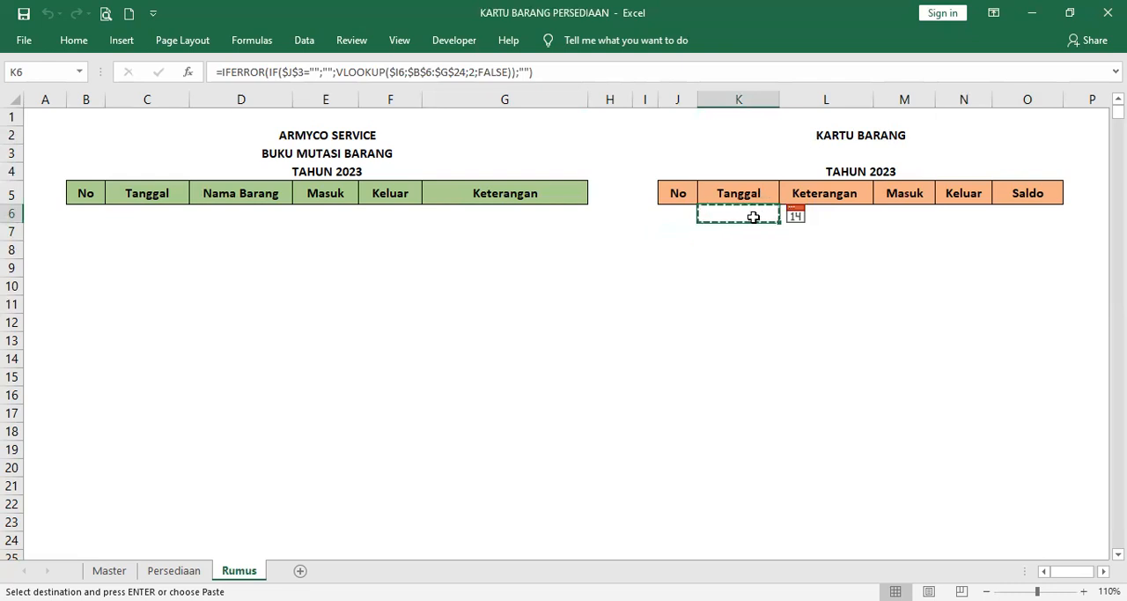
{"action": "key", "text": "Down"}
{"action": "key", "text": "shift+Down"}
{"action": "key", "text": "shift+Down"}
{"action": "key", "text": "shift+Down"}
{"action": "key", "text": "shift+Down"}
{"action": "key", "text": "shift+Down"}
{"action": "key", "text": "shift+Down"}
{"action": "key", "text": "shift+Down"}
{"action": "key", "text": "shift+Down"}
{"action": "key", "text": "shift+Down"}
{"action": "key", "text": "shift+Down"}
{"action": "key", "text": "shift+Down"}
{"action": "key", "text": "shift+Down"}
{"action": "key", "text": "shift+Down"}
{"action": "key", "text": "shift+Down"}
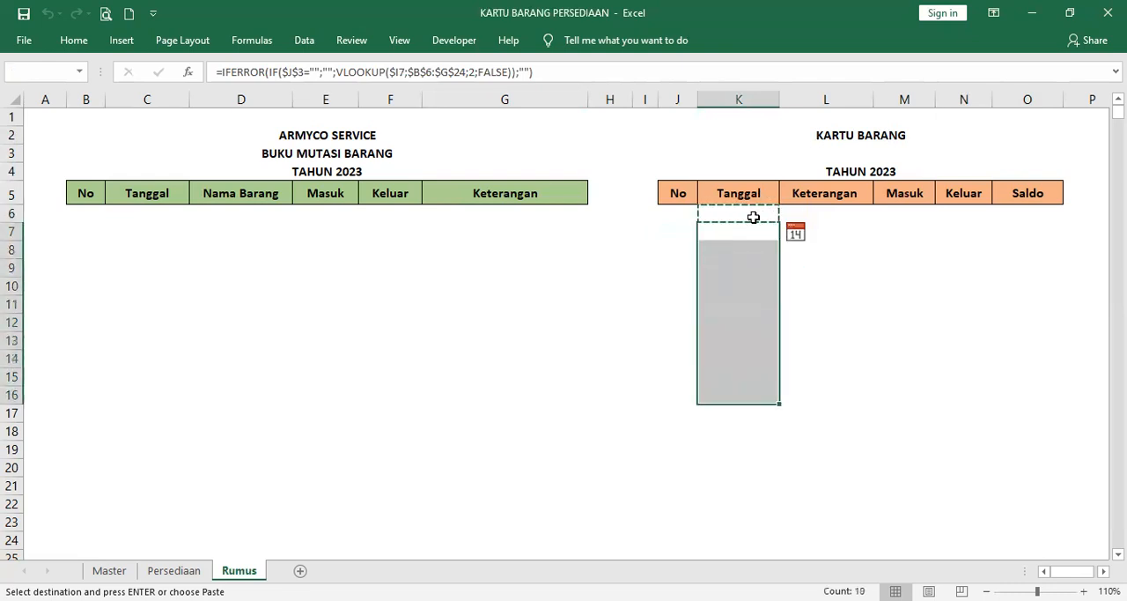
{"action": "key", "text": "shift+Down"}
{"action": "key", "text": "shift+Down"}
{"action": "key", "text": "shift+Down"}
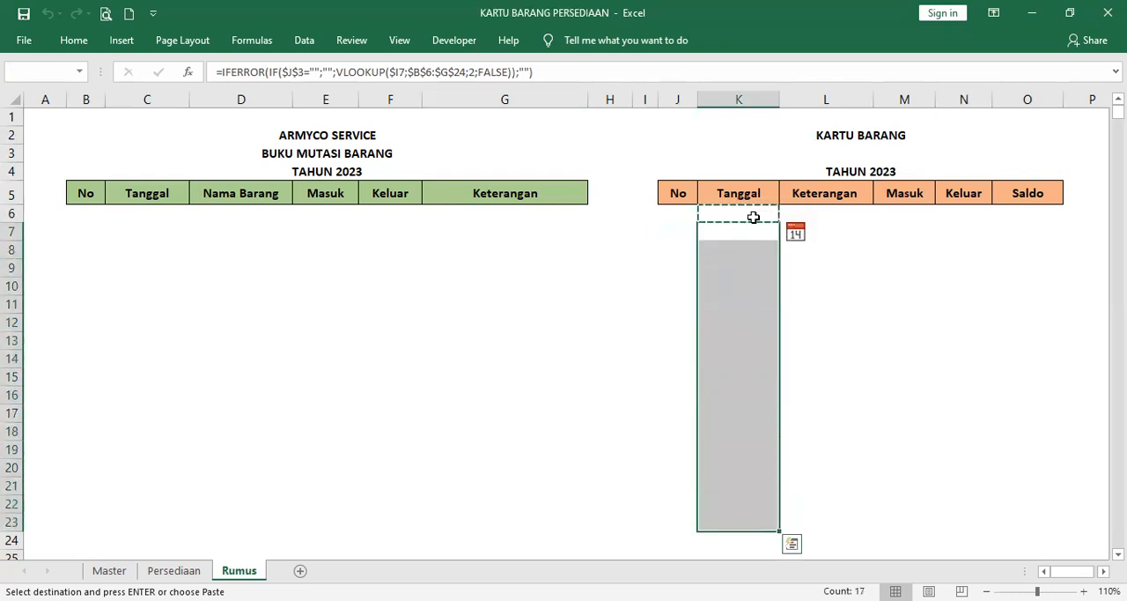
{"action": "key", "text": "ctrl+v"}
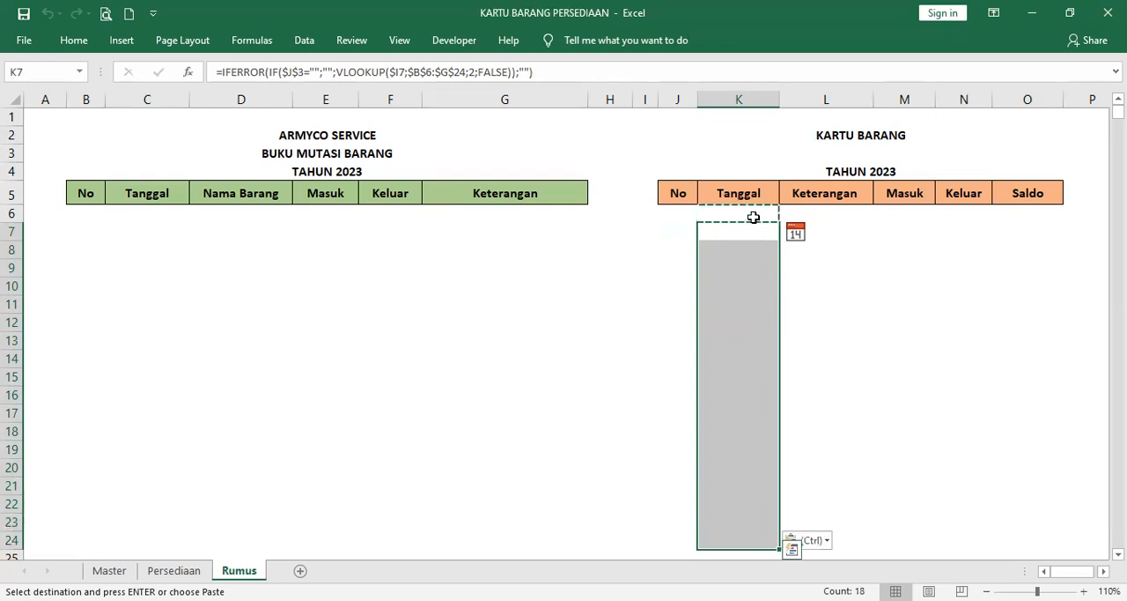
Step: Review the lookup formula in L6 and copy it into cells L7 to L24 of the stock card's Keterangan column
{"action": "left_click", "coordinate": [828, 216]}
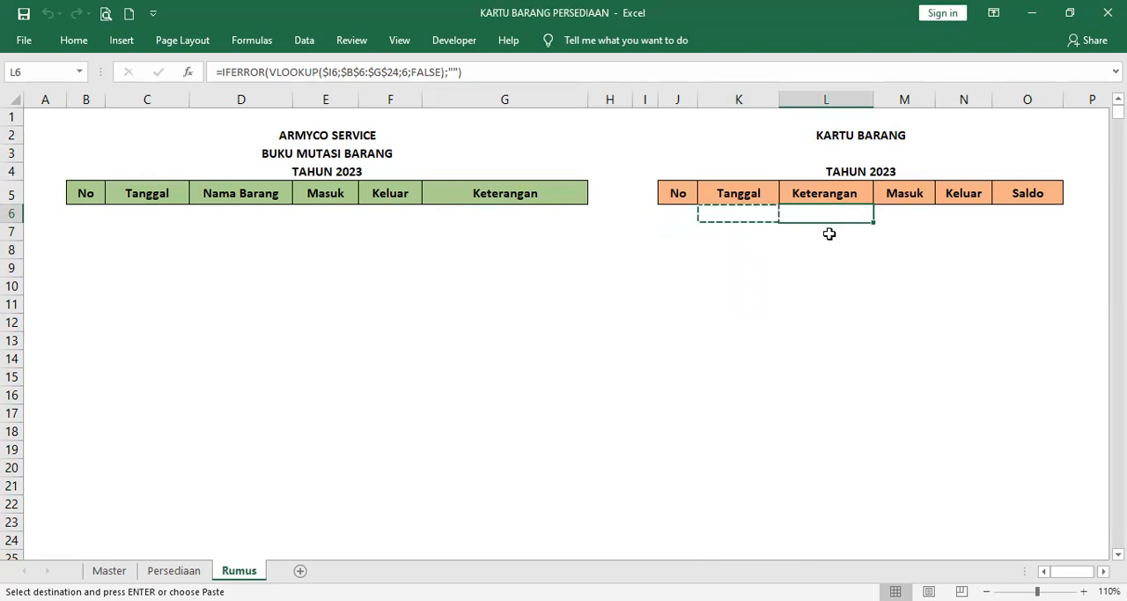
{"action": "key", "text": "Down"}
{"action": "left_click", "coordinate": [829, 216]}
{"action": "key", "text": "F2"}
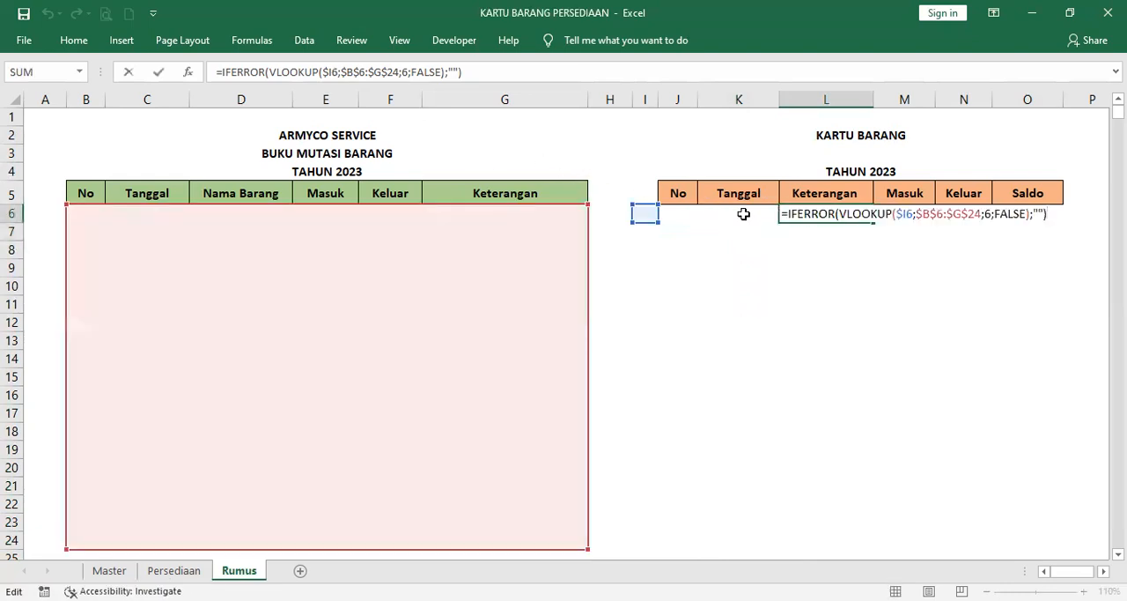
{"action": "key", "text": "Return"}
{"action": "left_click", "coordinate": [805, 214]}
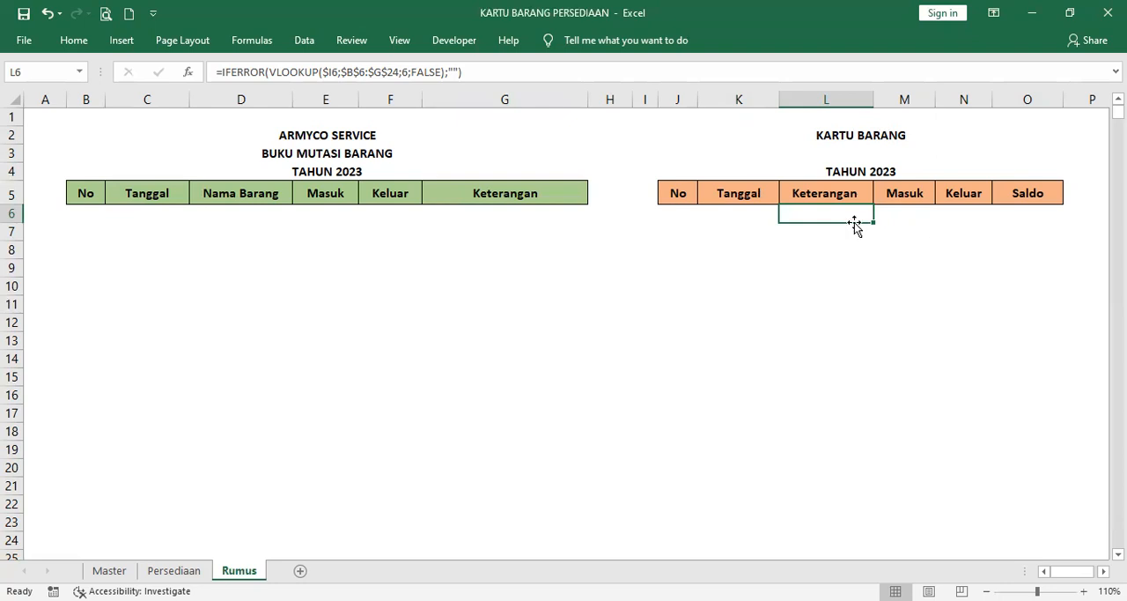
{"action": "key", "text": "ctrl+c"}
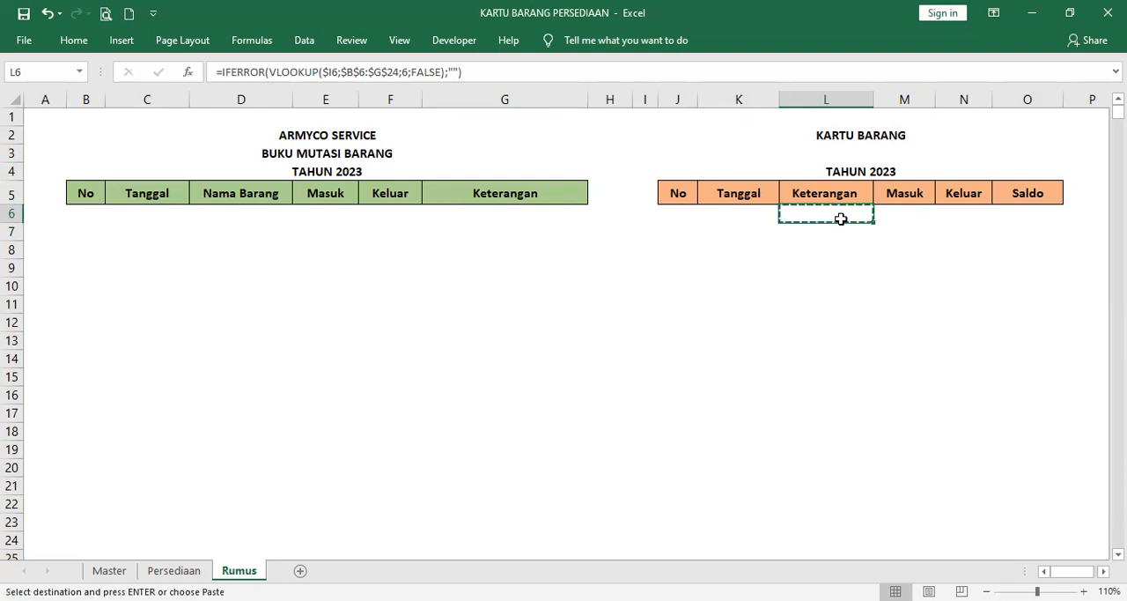
{"action": "key", "text": "Down"}
{"action": "key", "text": "shift+Down"}
{"action": "key", "text": "shift+Down"}
{"action": "key", "text": "shift+Down"}
{"action": "key", "text": "shift+Down"}
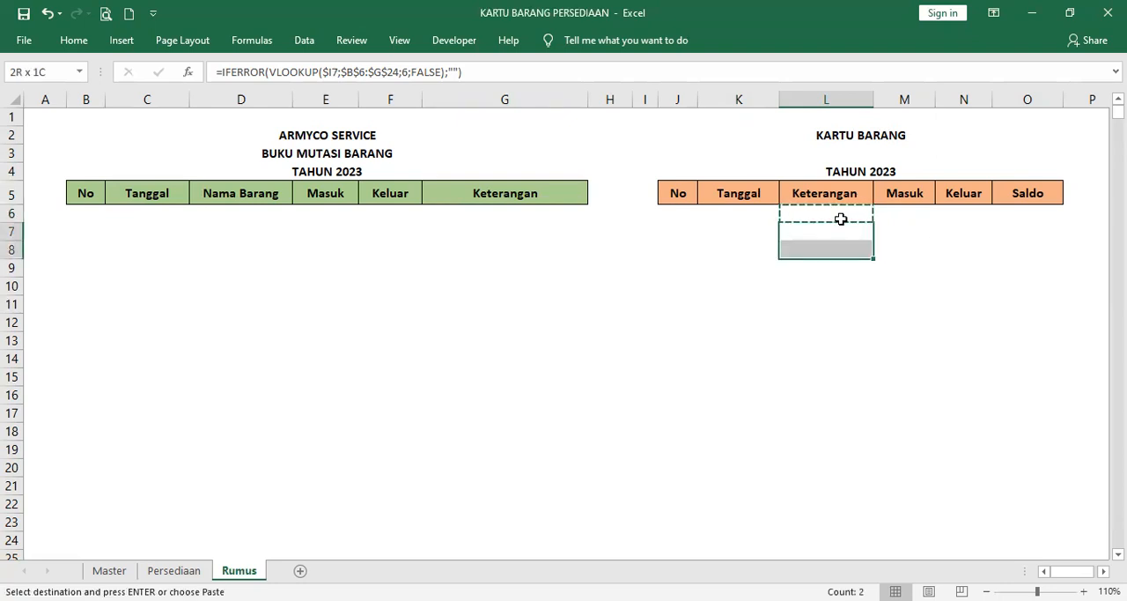
{"action": "key", "text": "shift+Down"}
{"action": "key", "text": "shift+Down"}
{"action": "key", "text": "shift+Down"}
{"action": "key", "text": "shift+Down"}
{"action": "key", "text": "shift+Down"}
{"action": "key", "text": "shift+Down"}
{"action": "key", "text": "shift+Down"}
{"action": "key", "text": "shift+Down"}
{"action": "key", "text": "shift+Down"}
{"action": "key", "text": "shift+Down"}
{"action": "key", "text": "shift+Down"}
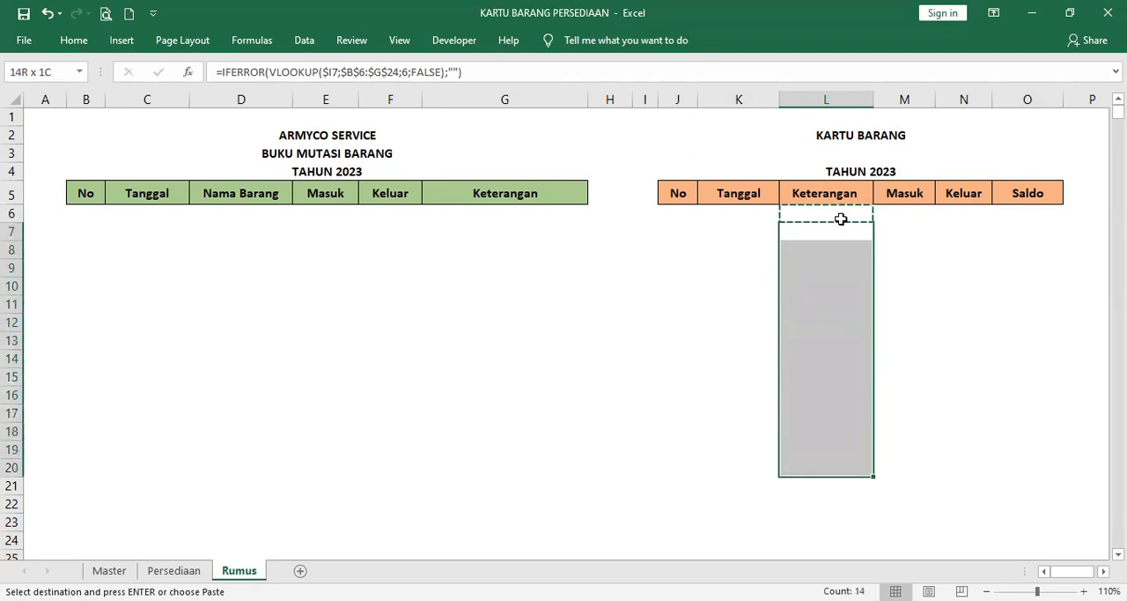
{"action": "key", "text": "shift+Down"}
{"action": "key", "text": "shift+Down"}
{"action": "key", "text": "ctrl+v"}
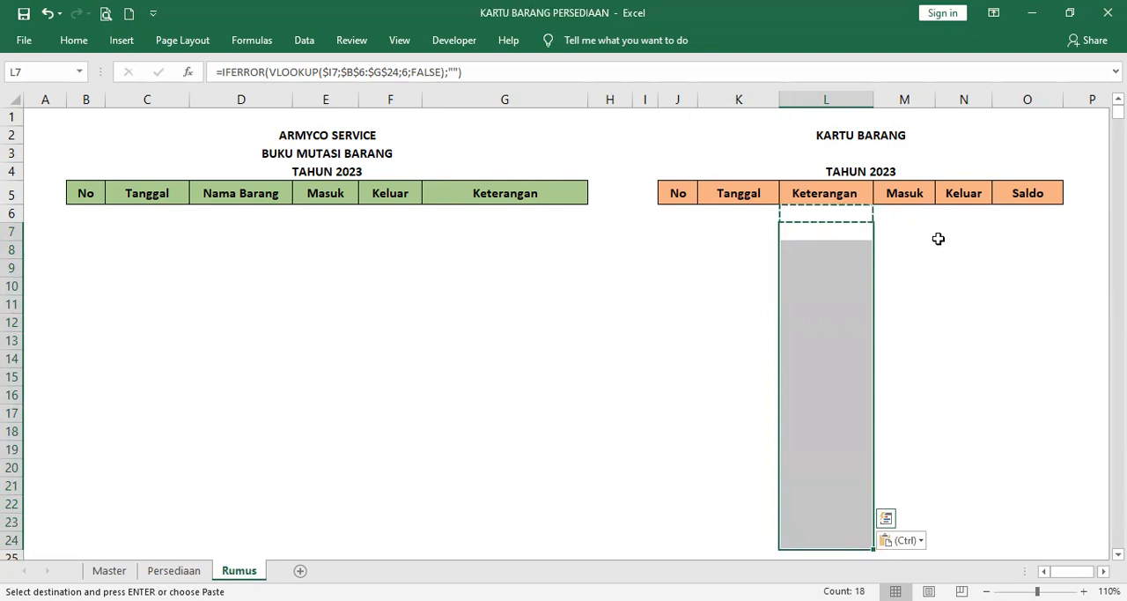
Step: Compare the Keterangan, Masuk and Keluar lookup formulas in L6, M6 and N6, and examine the Saldo formula in O6
{"action": "left_click", "coordinate": [917, 212]}
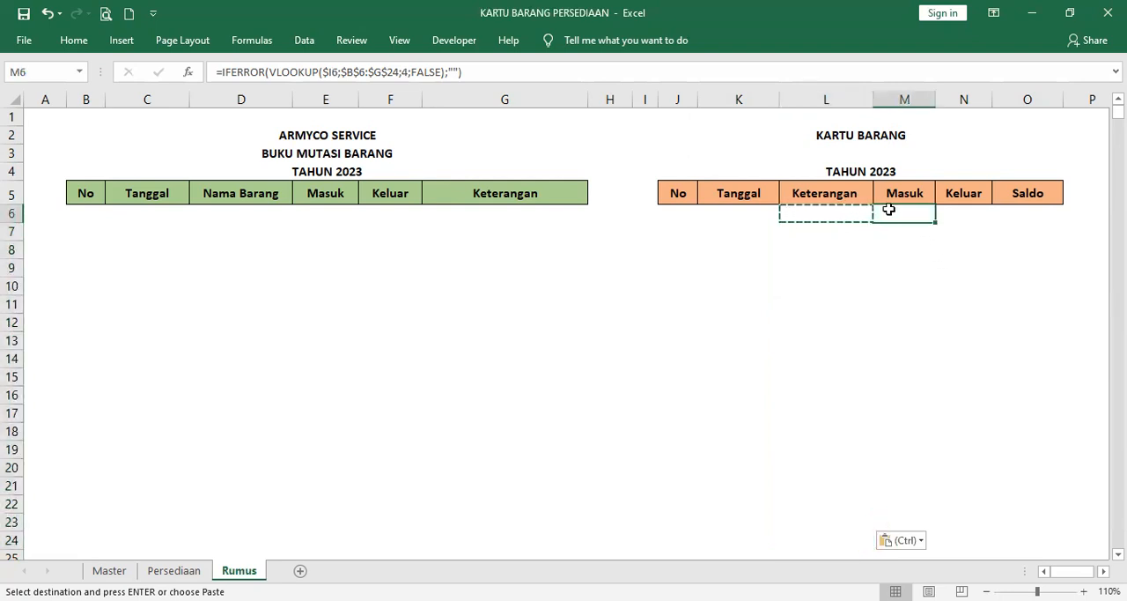
{"action": "left_click", "coordinate": [862, 212]}
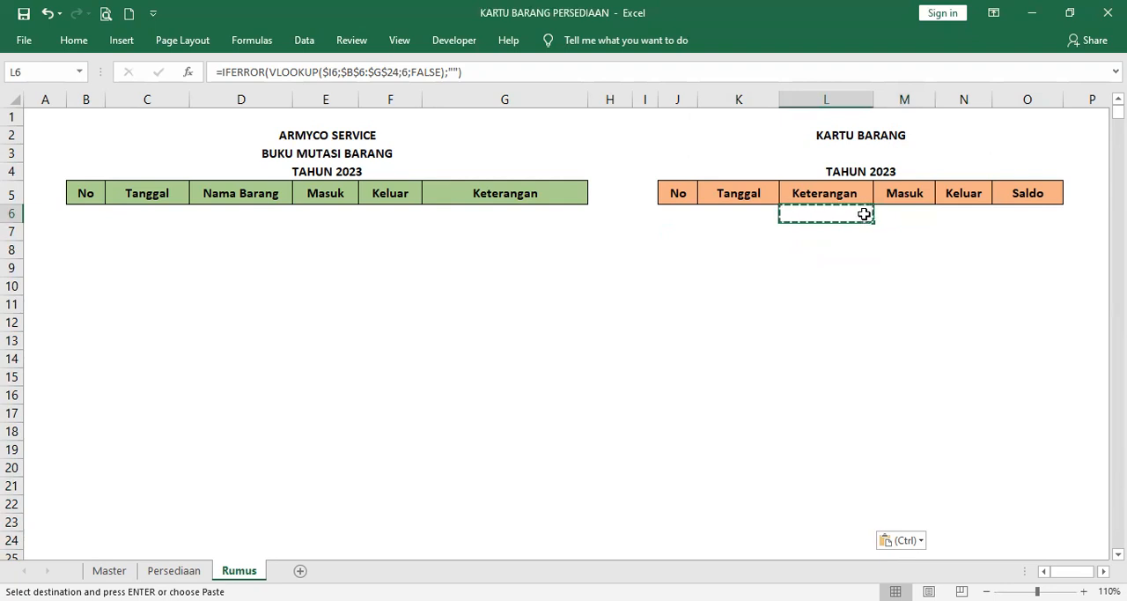
{"action": "double_click", "coordinate": [864, 214]}
{"action": "key", "text": "Return"}
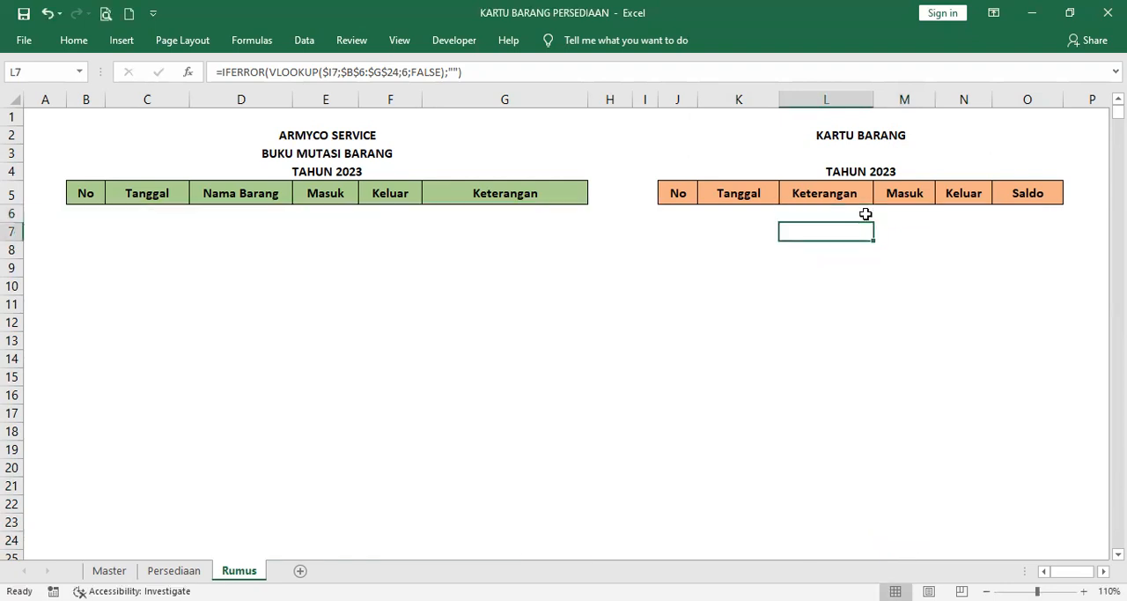
{"action": "left_click", "coordinate": [904, 215]}
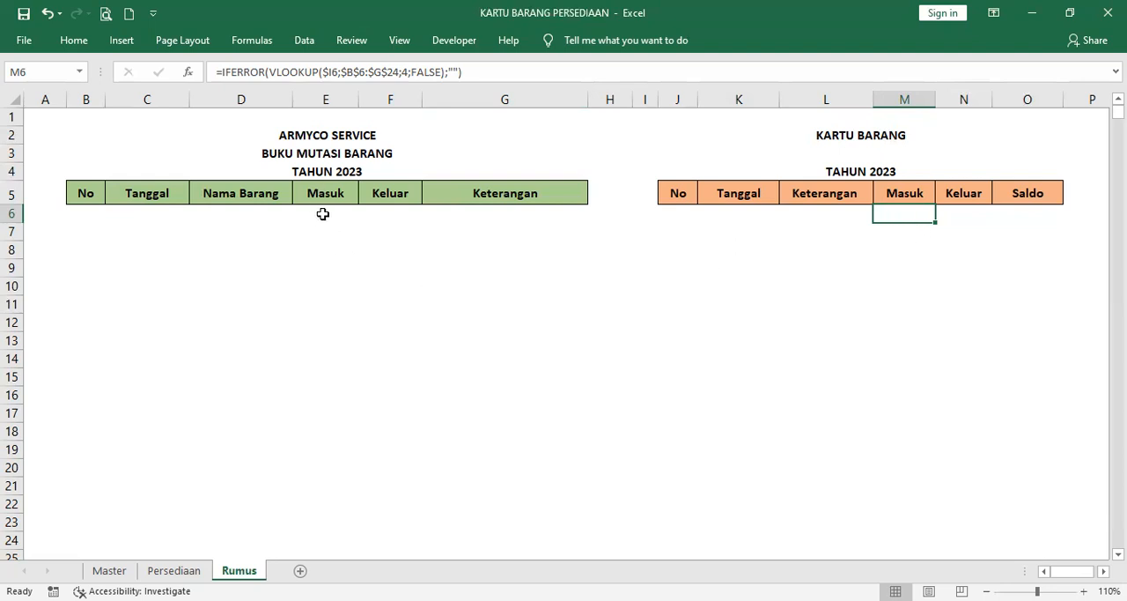
{"action": "left_click", "coordinate": [973, 214]}
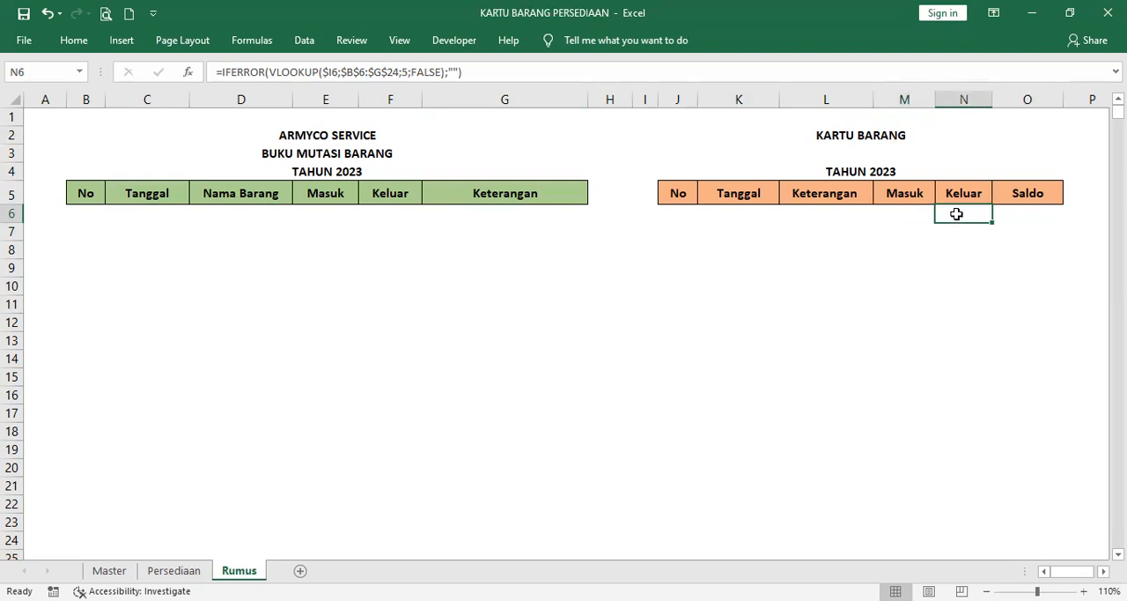
{"action": "left_click", "coordinate": [911, 217]}
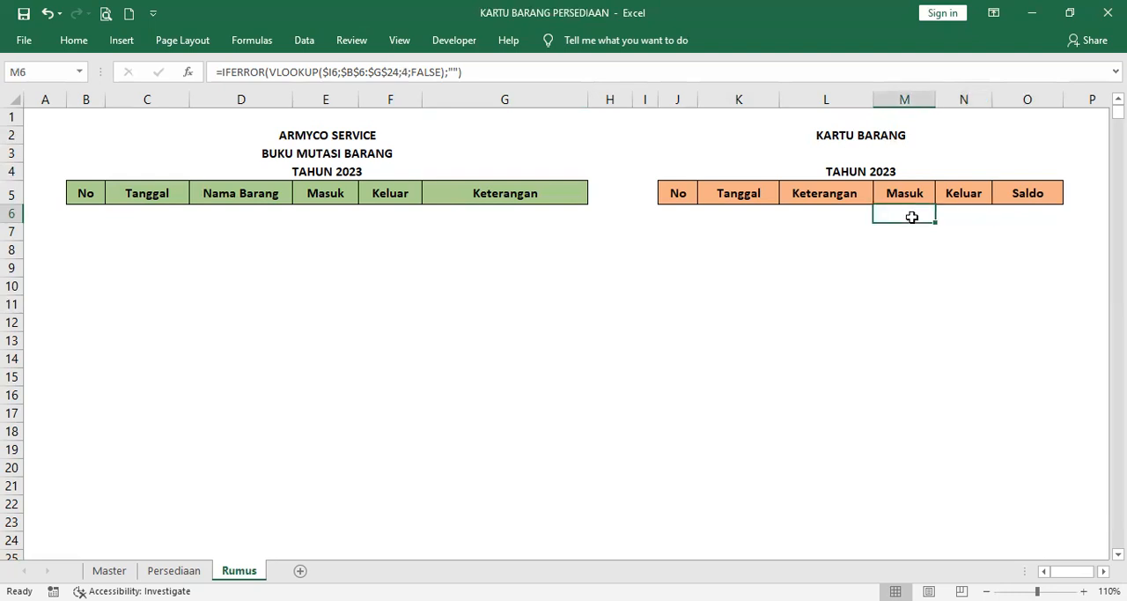
{"action": "left_click", "coordinate": [958, 216]}
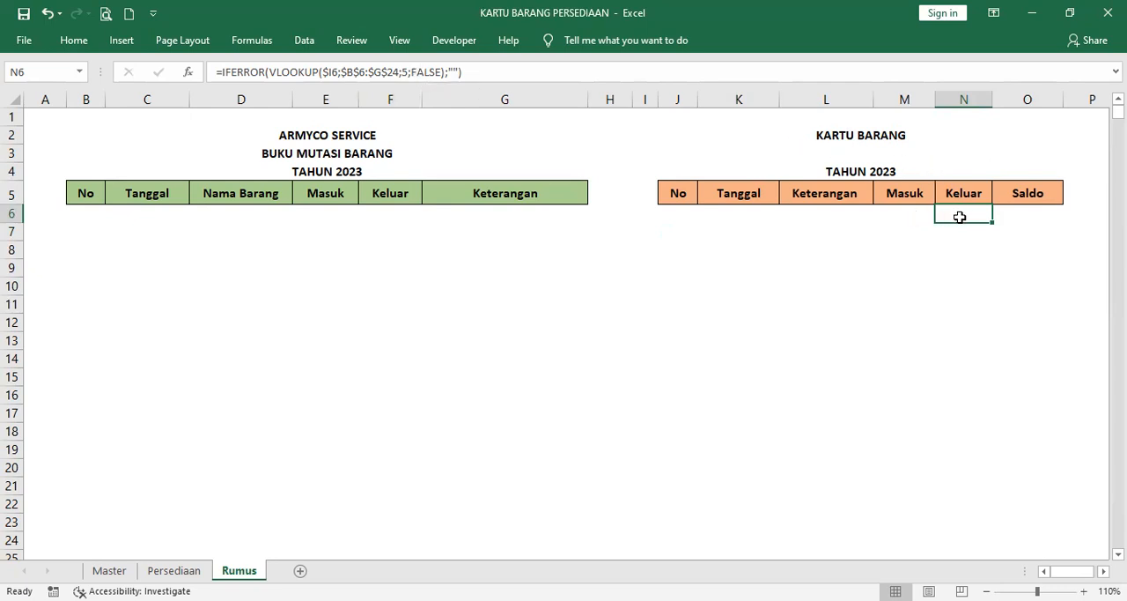
{"action": "left_click", "coordinate": [909, 215]}
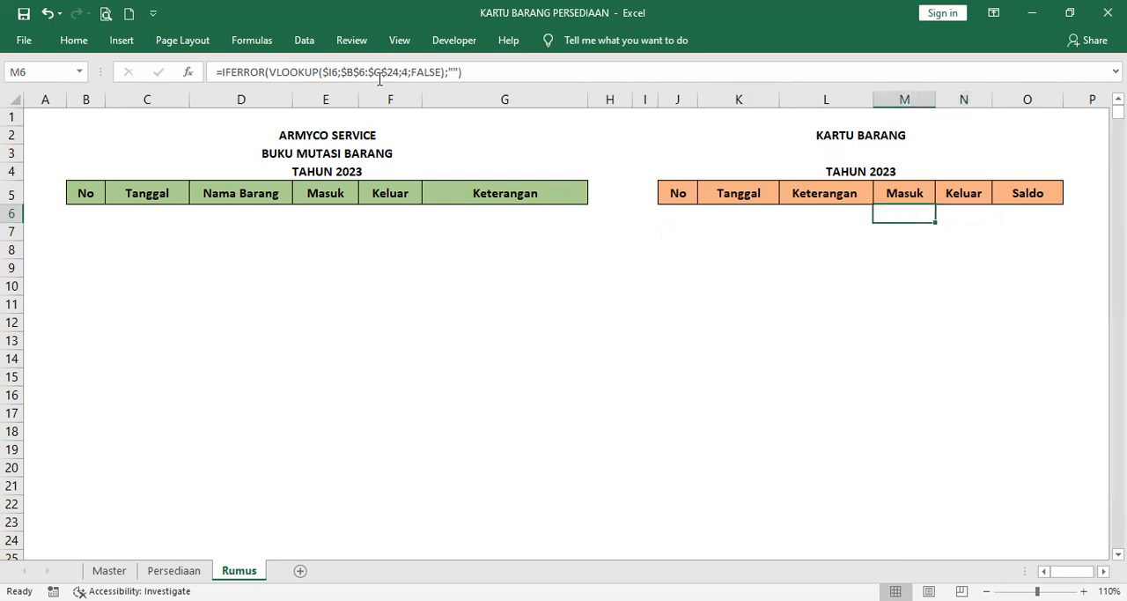
{"action": "left_click", "coordinate": [967, 215]}
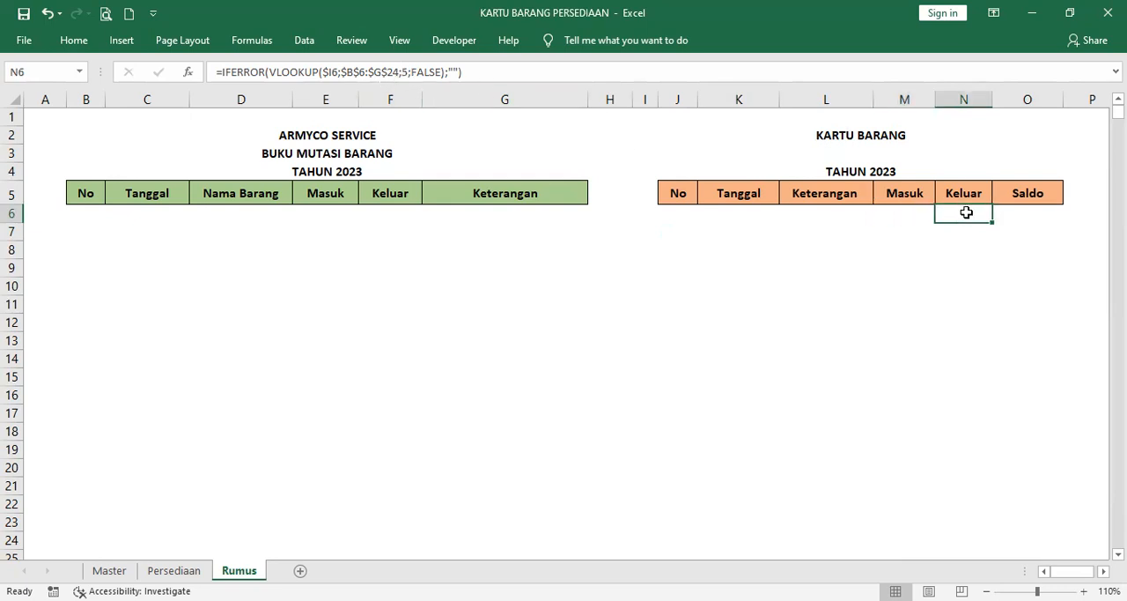
{"action": "left_click", "coordinate": [1039, 214]}
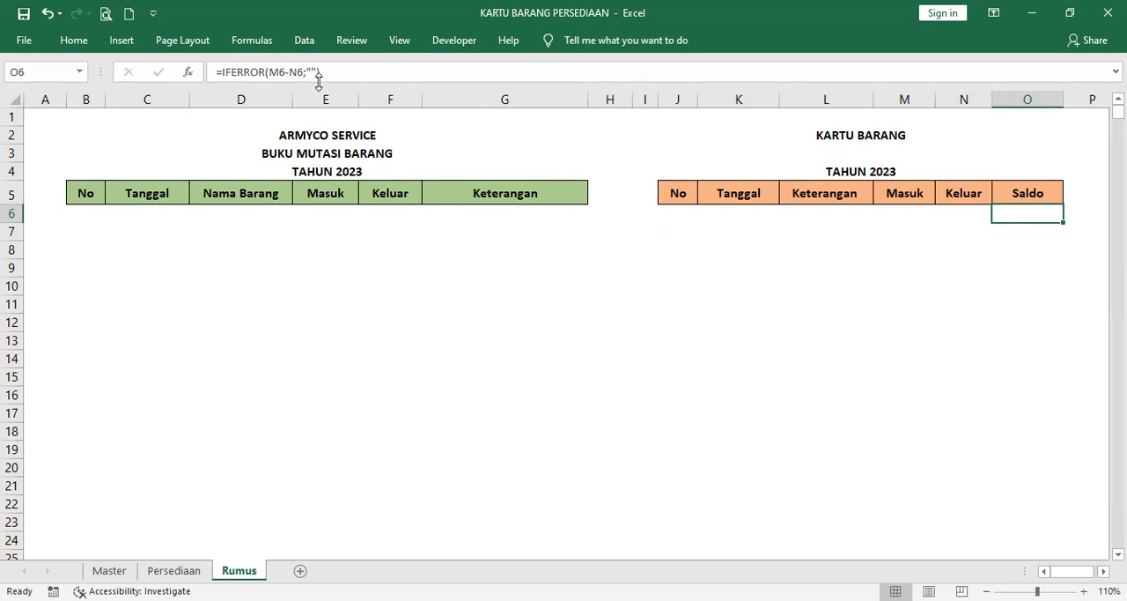
Step: Copy the Masuk and Keluar lookup formulas from M6 and N6 into cells M7 to N24 of the stock card
{"action": "left_click", "coordinate": [917, 227]}
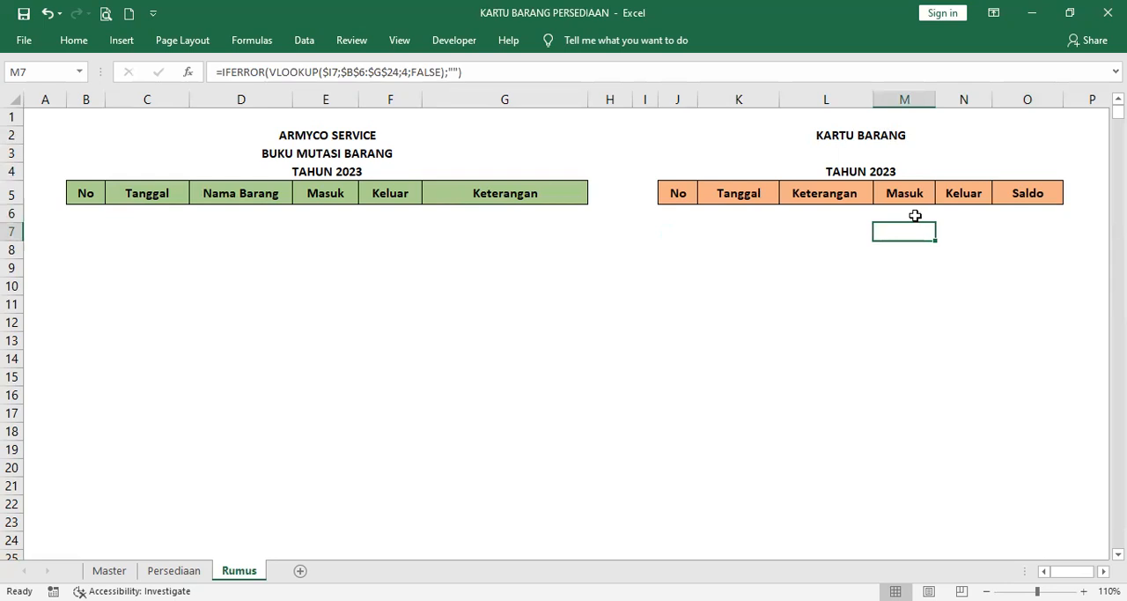
{"action": "left_click", "coordinate": [915, 214]}
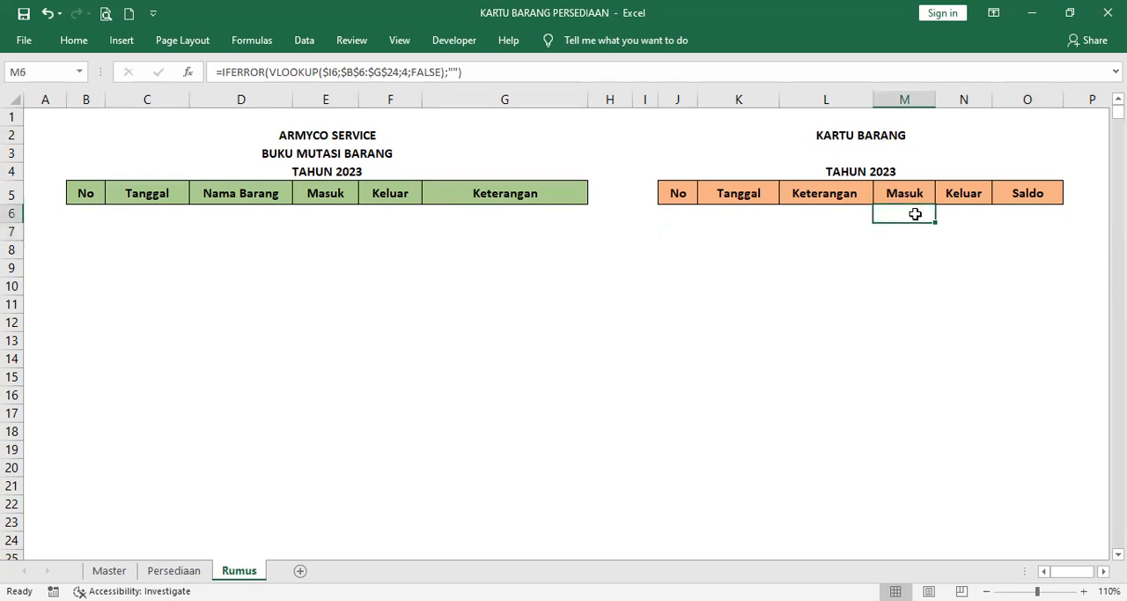
{"action": "left_click", "coordinate": [915, 230]}
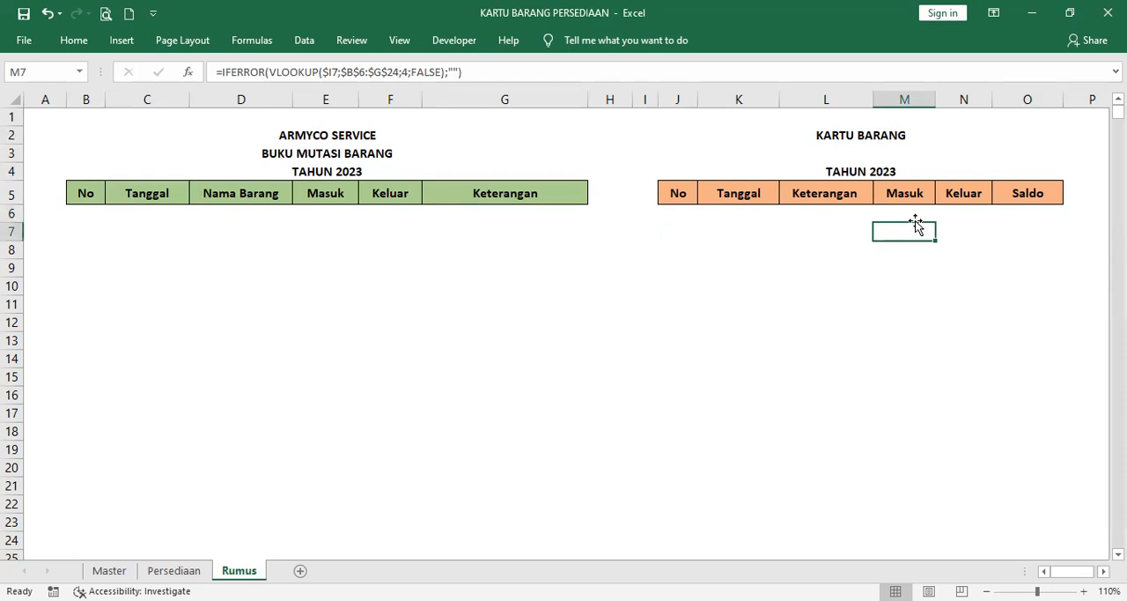
{"action": "left_click_drag", "start_coordinate": [914, 214], "coordinate": [938, 216]}
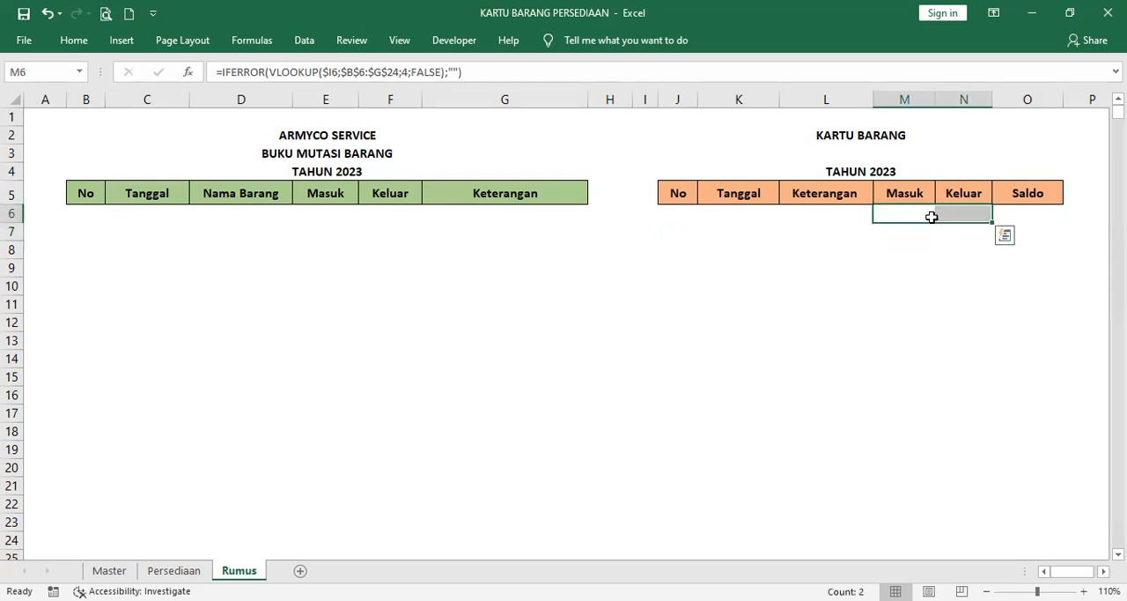
{"action": "key", "text": "ctrl+c"}
{"action": "key", "text": "Down"}
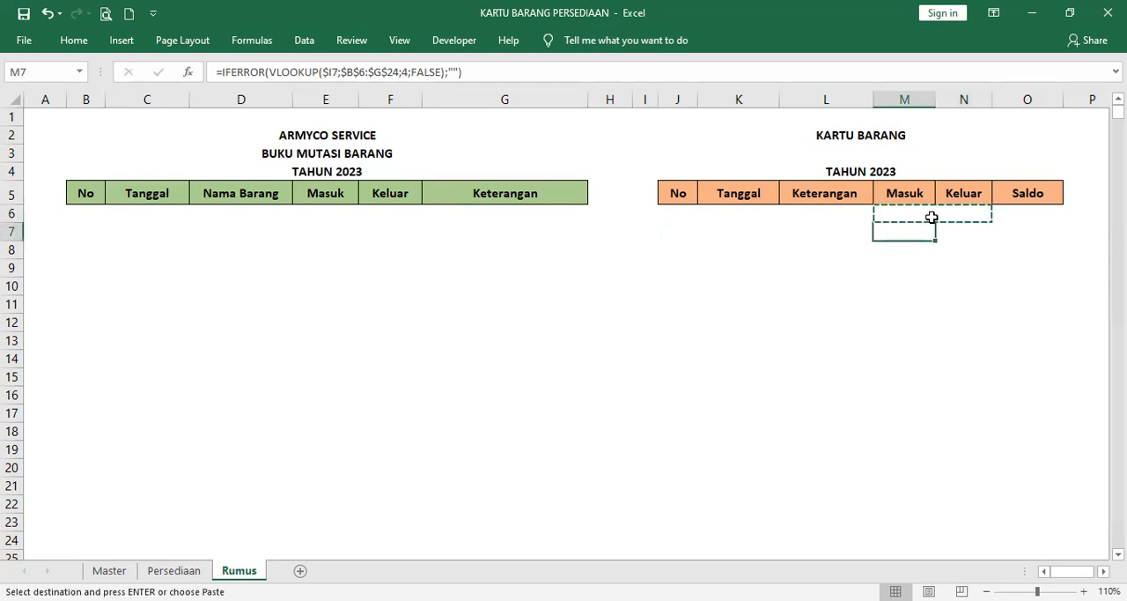
{"action": "key", "text": "shift+Down"}
{"action": "key", "text": "shift+Down"}
{"action": "key", "text": "shift+Down"}
{"action": "key", "text": "shift+Down"}
{"action": "key", "text": "shift+Down"}
{"action": "key", "text": "shift+Down"}
{"action": "key", "text": "shift+Down"}
{"action": "key", "text": "shift+Down"}
{"action": "key", "text": "shift+Down"}
{"action": "key", "text": "shift+Down"}
{"action": "key", "text": "shift+Down"}
{"action": "key", "text": "shift+Down"}
{"action": "key", "text": "shift+Down"}
{"action": "key", "text": "shift+Down"}
{"action": "key", "text": "shift+Down"}
{"action": "key", "text": "shift+Down"}
{"action": "key", "text": "shift+Down"}
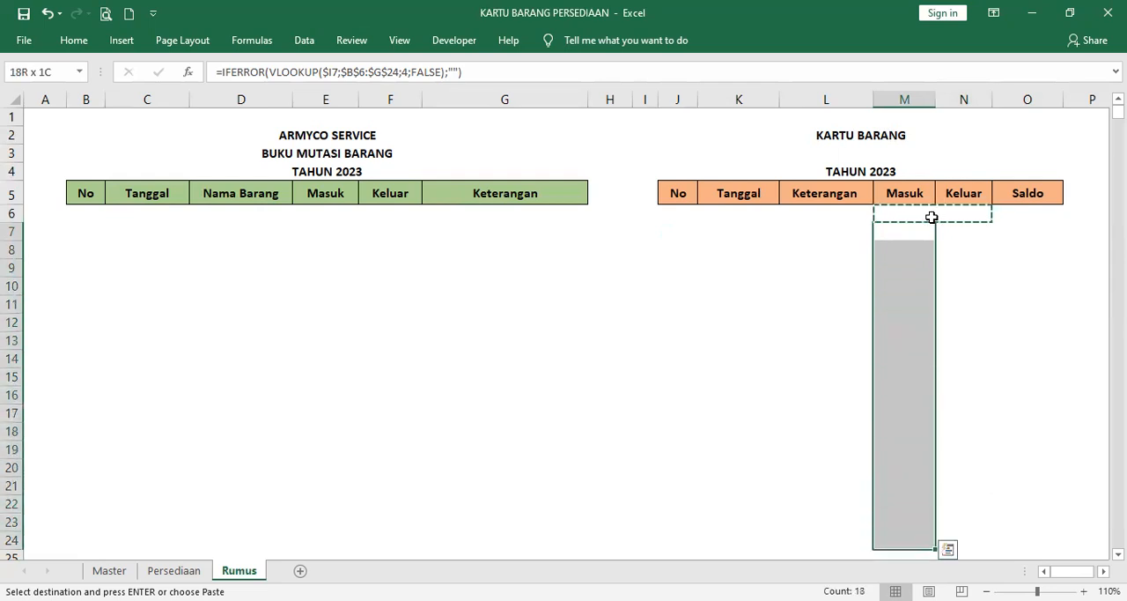
{"action": "key", "text": "shift+Right"}
{"action": "key", "text": "ctrl+v"}
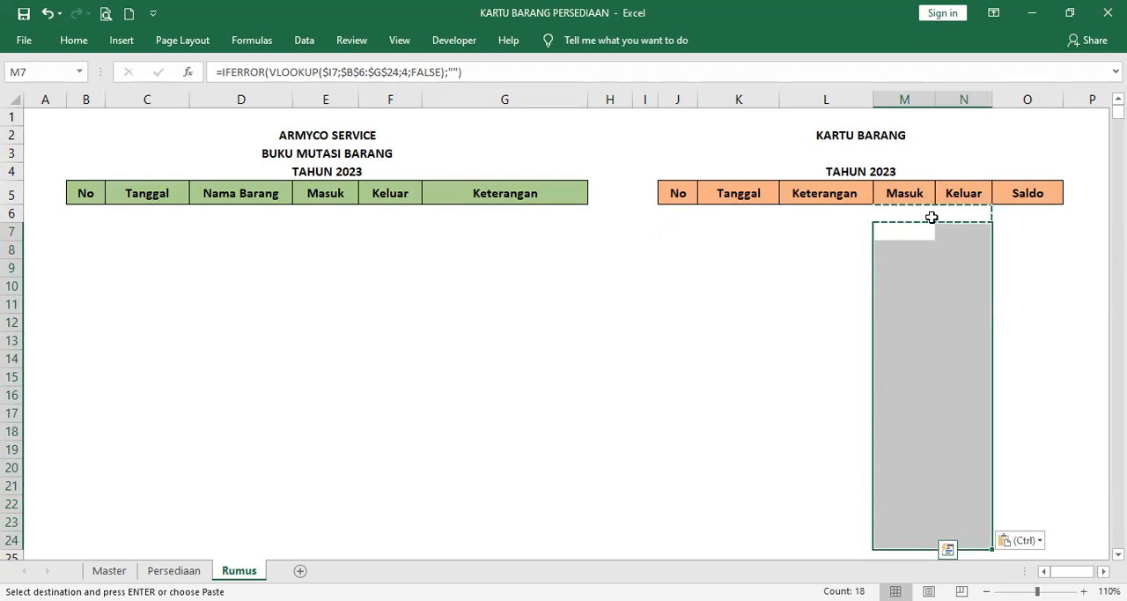
Step: Review the Masuk lookup formula in M6 and the running-balance formula in O7 of the stock card
{"action": "left_click", "coordinate": [932, 217]}
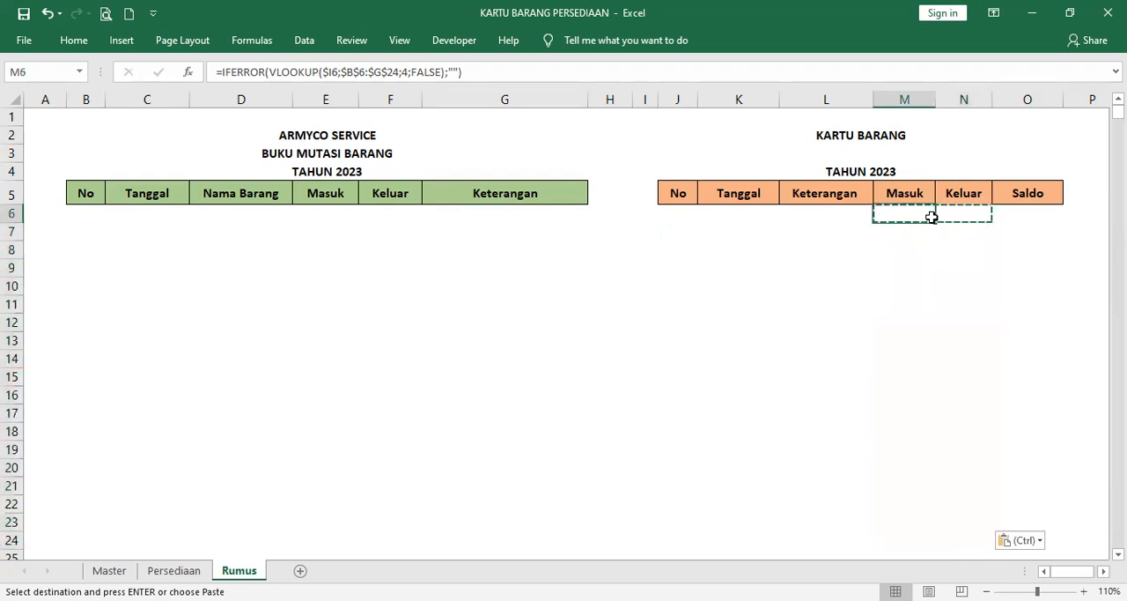
{"action": "key", "text": "F2"}
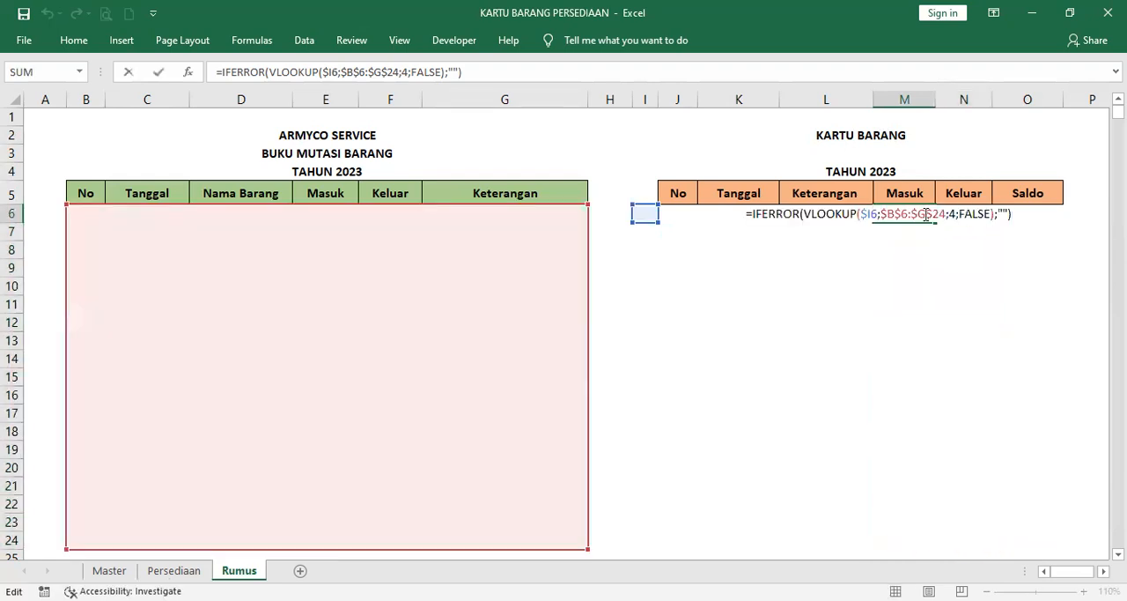
{"action": "key", "text": "Return"}
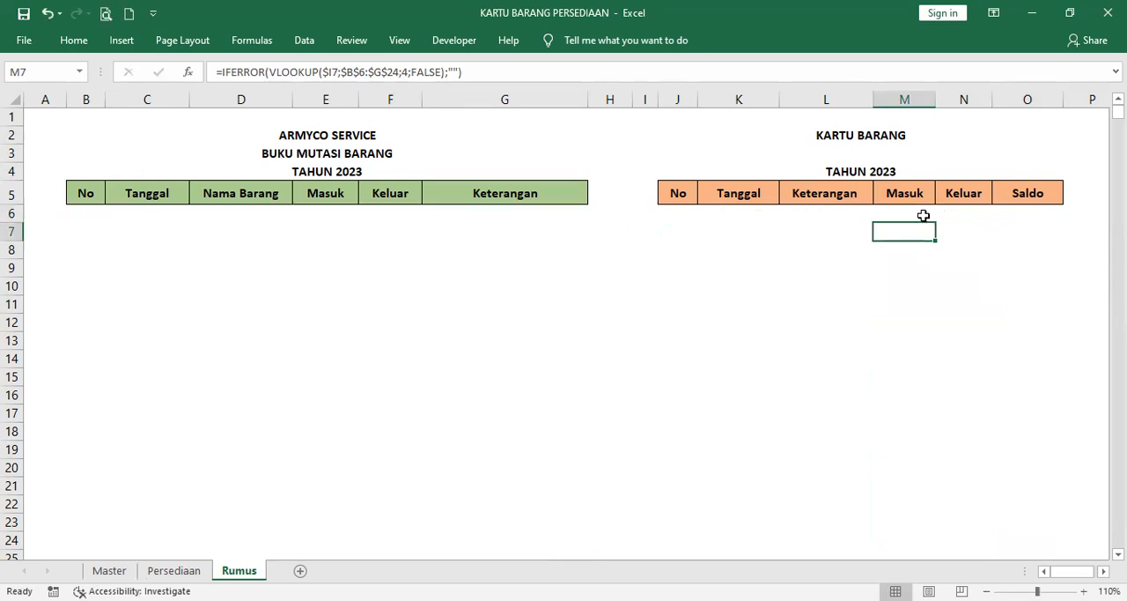
{"action": "left_click", "coordinate": [1013, 229]}
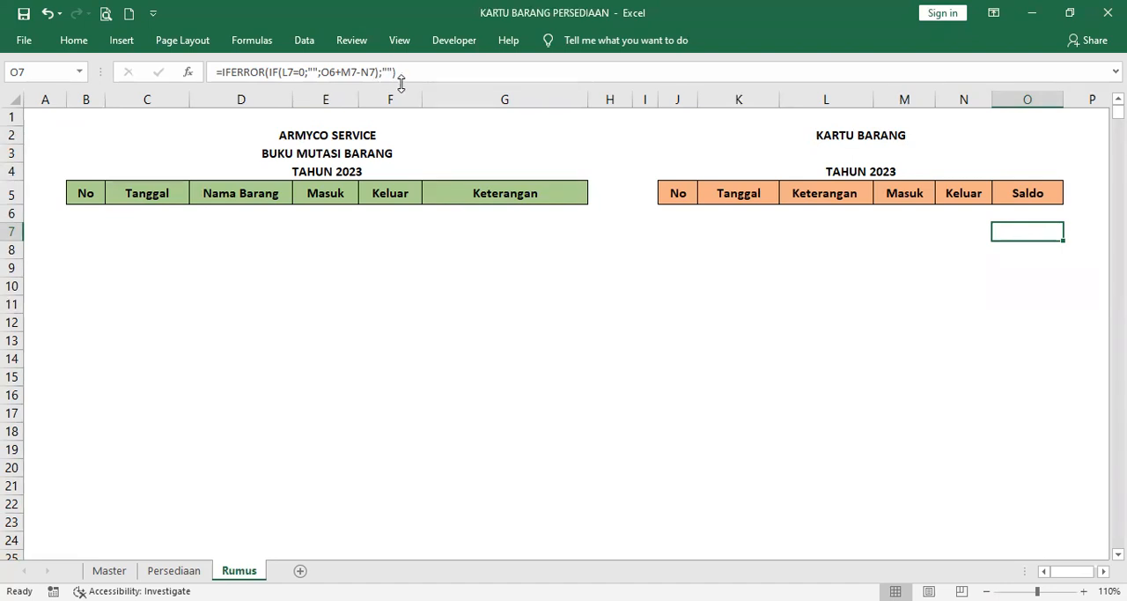
{"action": "double_click", "coordinate": [1036, 230]}
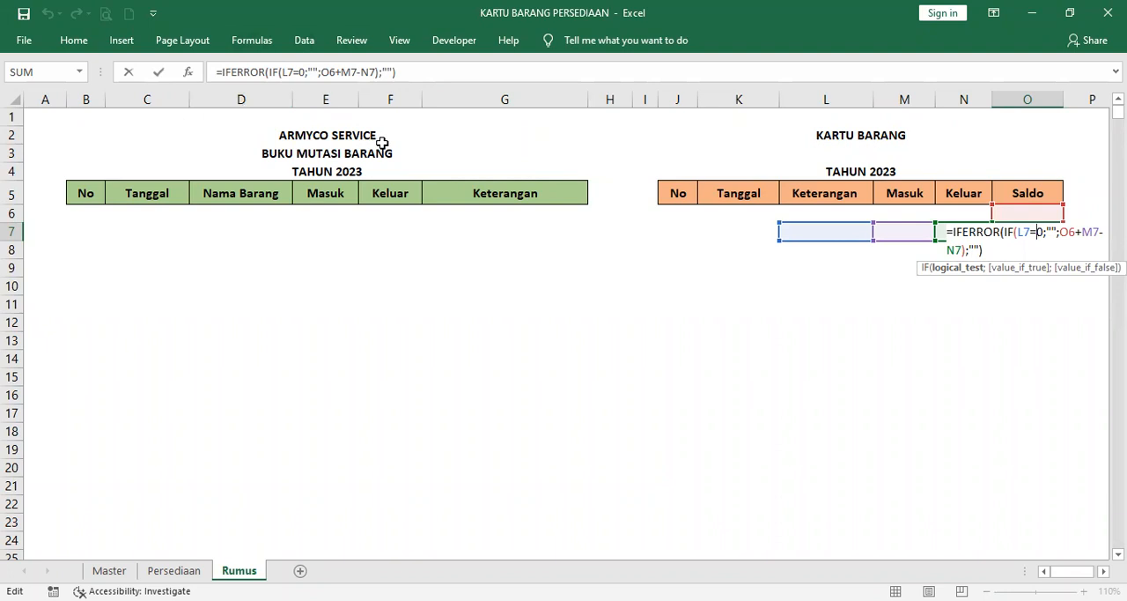
{"action": "key", "text": "Return"}
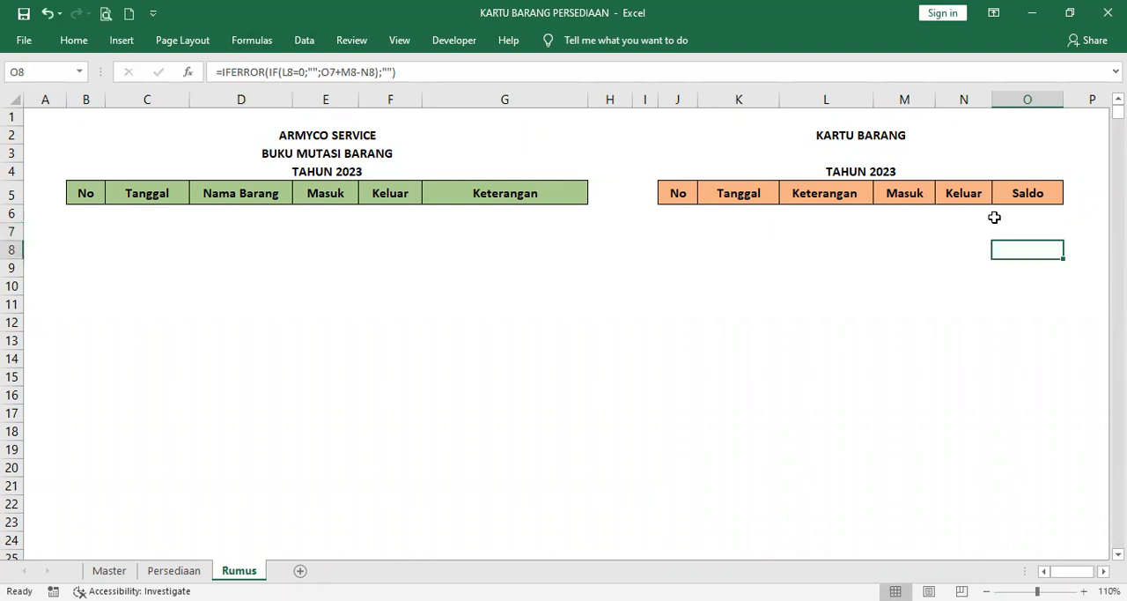
Step: Copy the running-balance formula from O7 into cells O8 to O24 of the stock card's Saldo column, and recheck it in O7
{"action": "left_click", "coordinate": [1025, 232]}
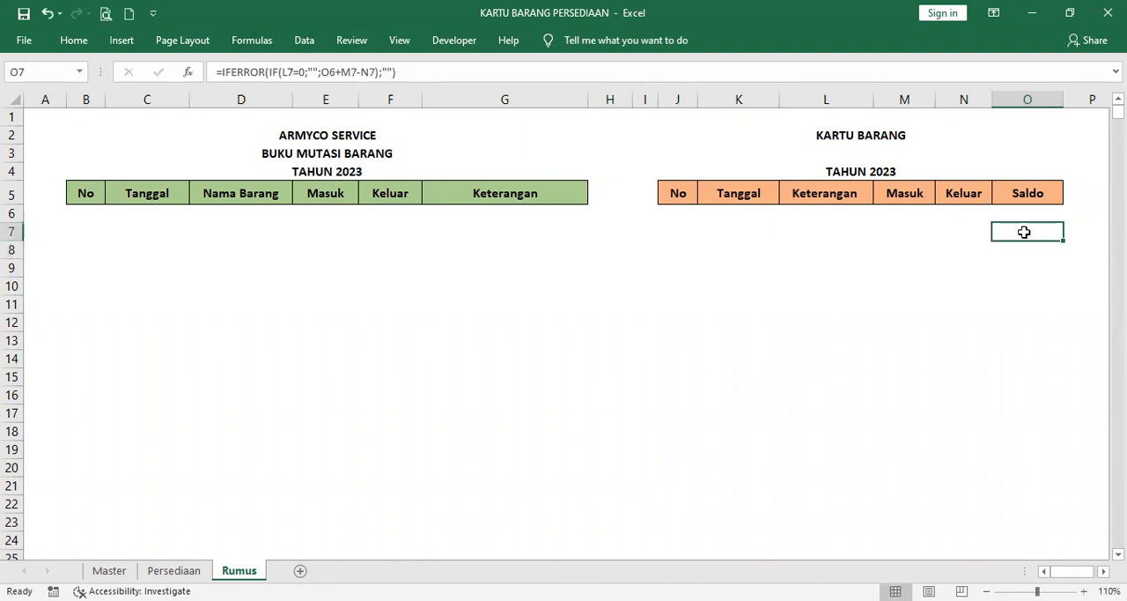
{"action": "key", "text": "ctrl+c"}
{"action": "key", "text": "Down"}
{"action": "key", "text": "shift+Down"}
{"action": "key", "text": "shift+Down"}
{"action": "key", "text": "shift+Down"}
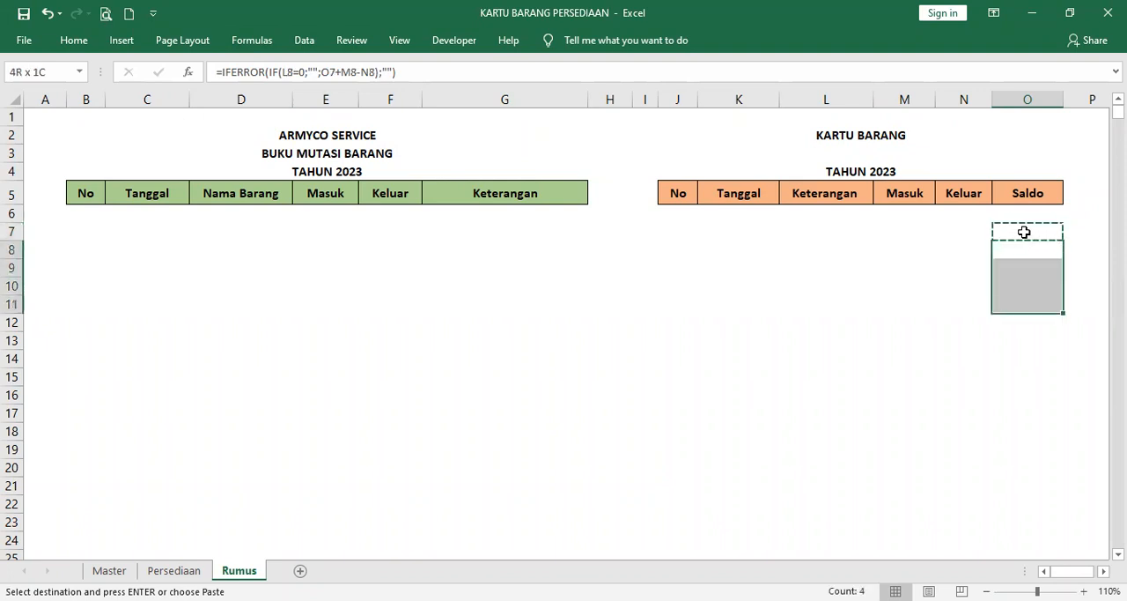
{"action": "key", "text": "shift+Down"}
{"action": "key", "text": "shift+Down"}
{"action": "key", "text": "shift+Down"}
{"action": "key", "text": "shift+Down"}
{"action": "key", "text": "shift+Down"}
{"action": "key", "text": "shift+Down"}
{"action": "key", "text": "shift+Down"}
{"action": "key", "text": "shift+Down"}
{"action": "key", "text": "shift+Down"}
{"action": "key", "text": "shift+Down"}
{"action": "key", "text": "shift+Down"}
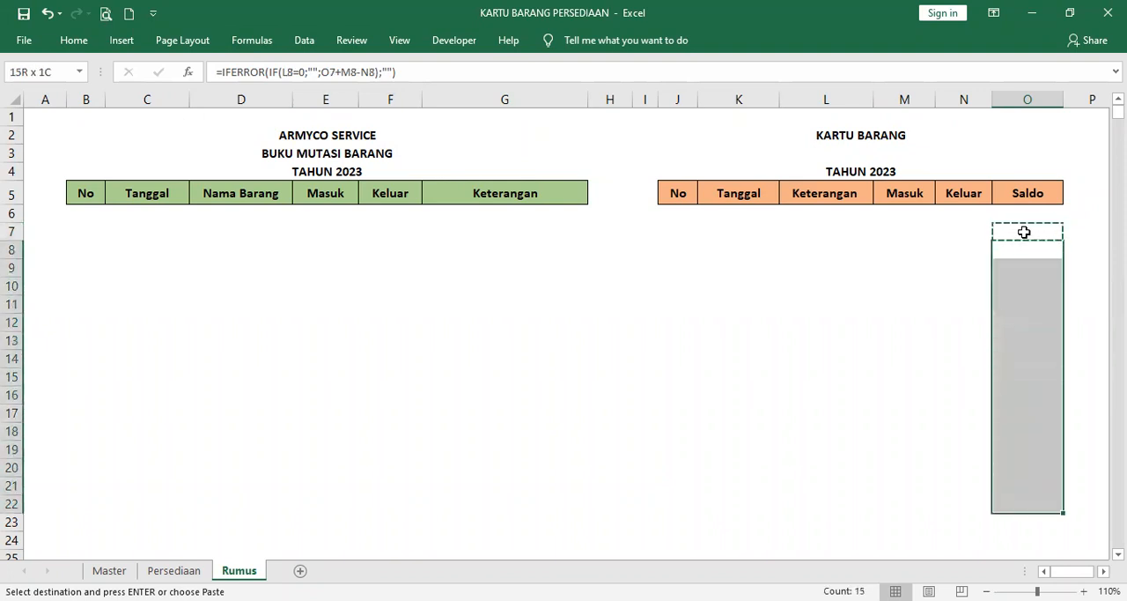
{"action": "key", "text": "shift+Down"}
{"action": "key", "text": "shift+Down"}
{"action": "key", "text": "ctrl+v"}
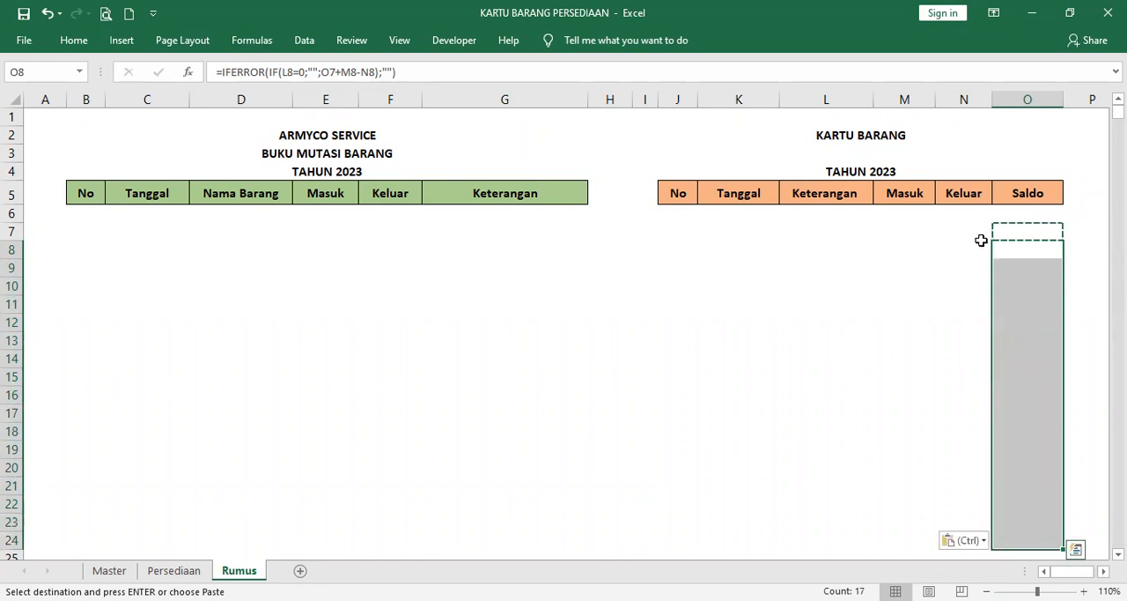
{"action": "left_click", "coordinate": [1014, 226]}
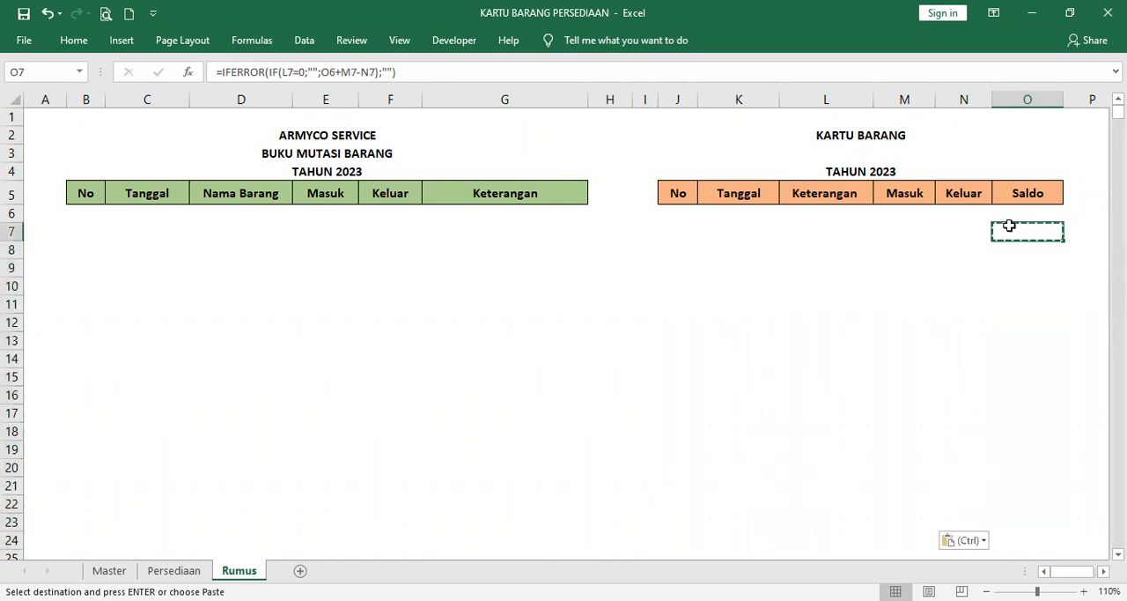
{"action": "double_click", "coordinate": [1002, 224]}
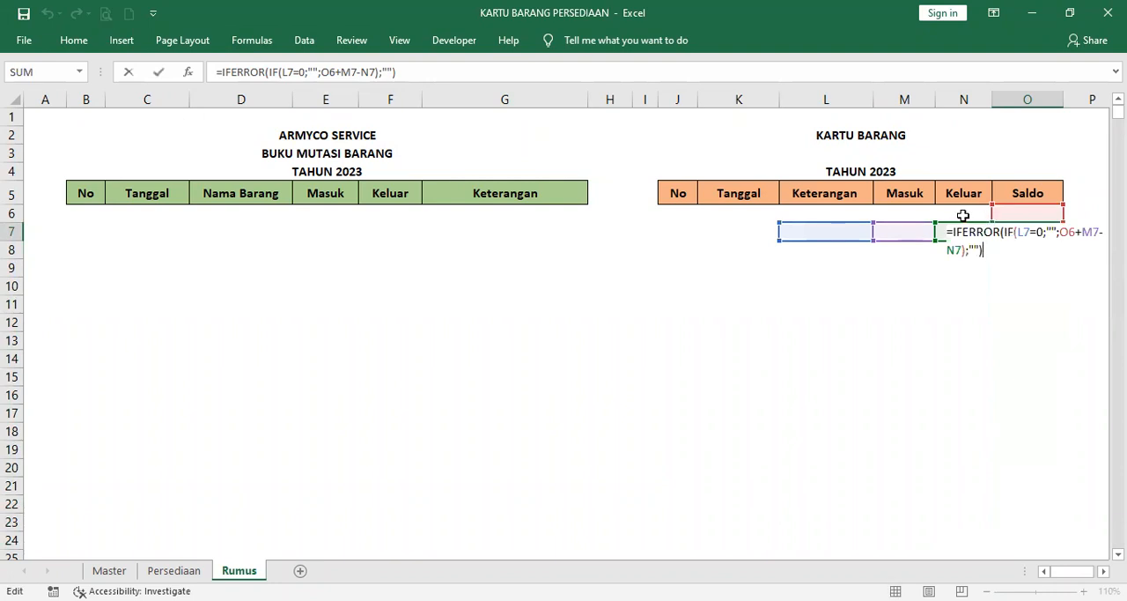
{"action": "key", "text": "Return"}
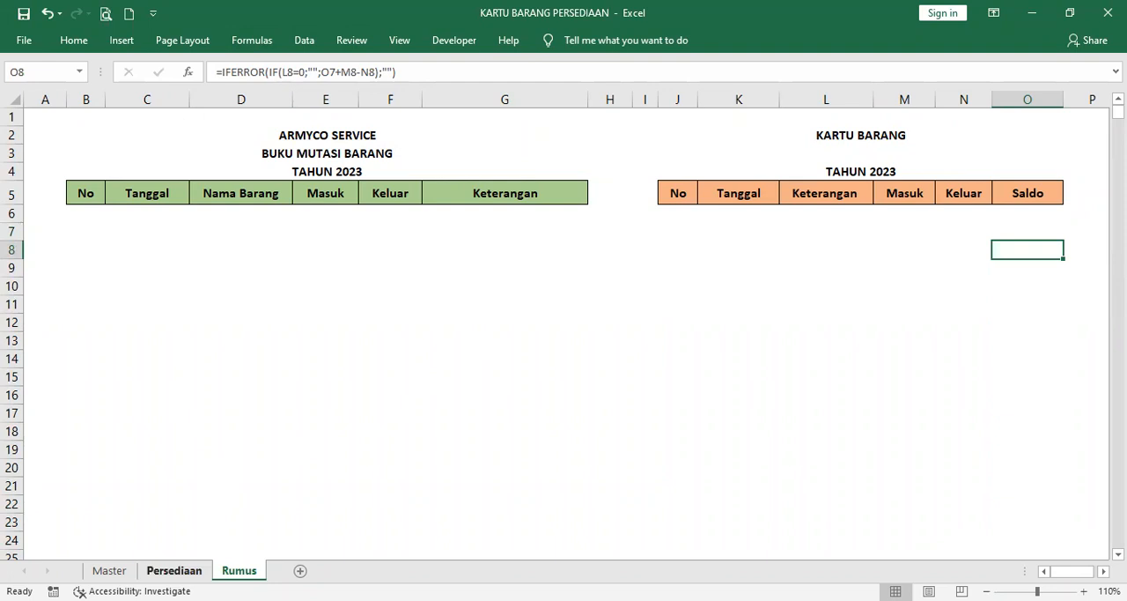
Step: Set the first ledger row on the Rumus sheet to date 01/01/2023 in C6 and item MESRA in D6
{"action": "left_click", "coordinate": [175, 571]}
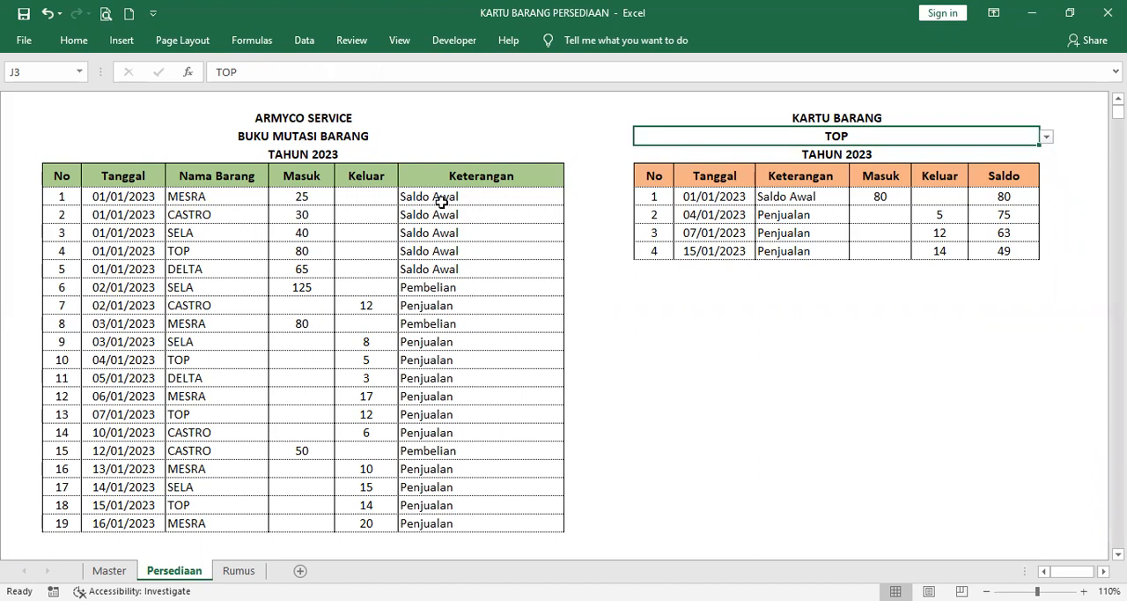
{"action": "left_click", "coordinate": [238, 570]}
{"action": "left_click", "coordinate": [138, 217]}
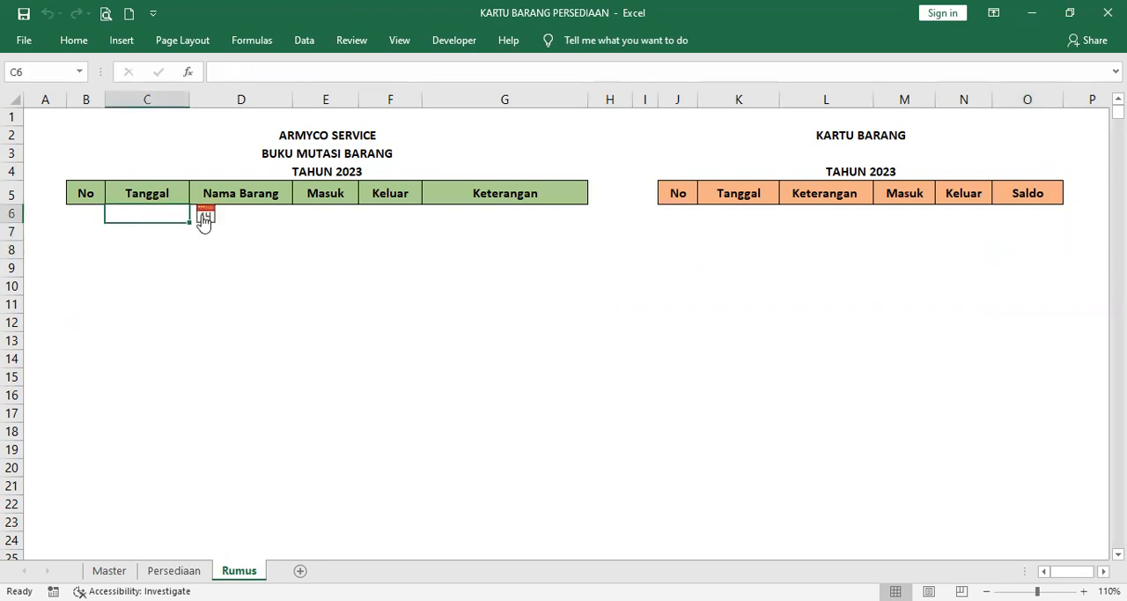
{"action": "left_click", "coordinate": [203, 214]}
{"action": "left_click", "coordinate": [391, 236]}
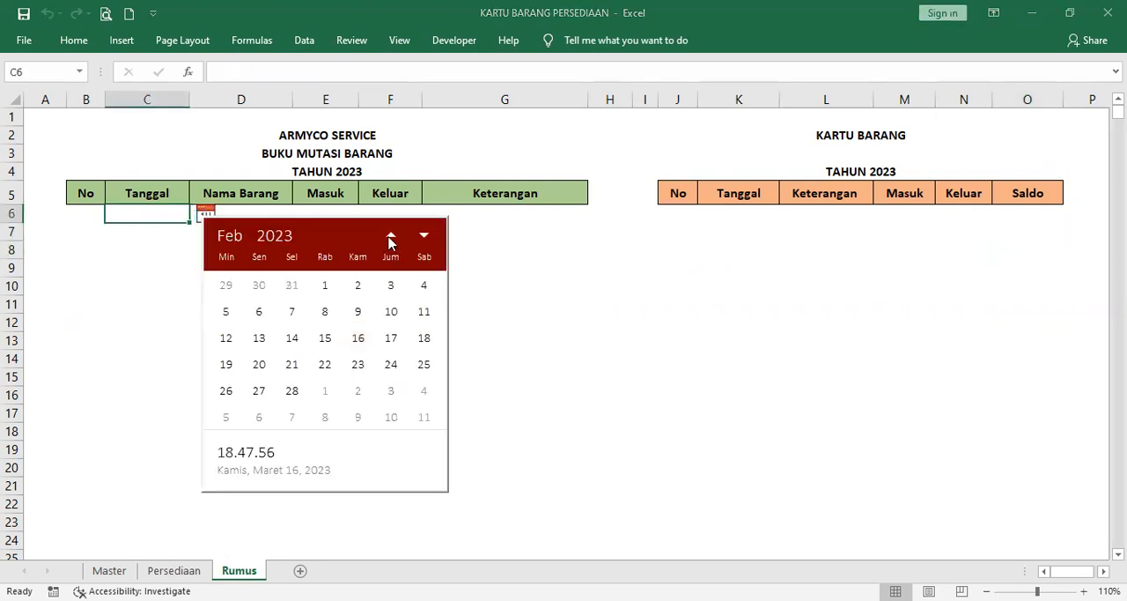
{"action": "left_click", "coordinate": [391, 238]}
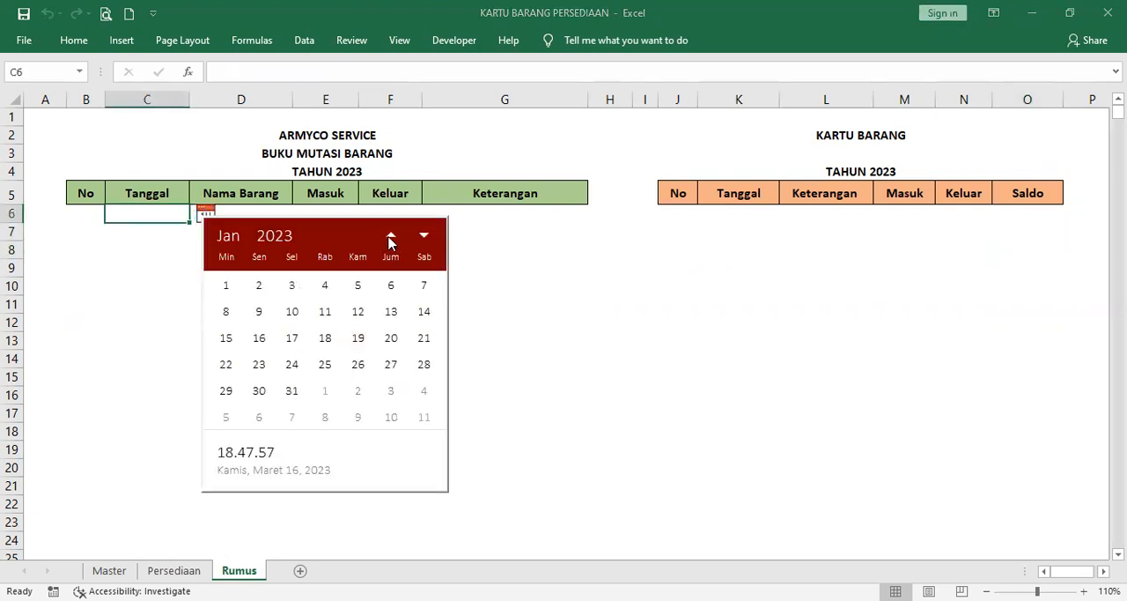
{"action": "left_click", "coordinate": [227, 286]}
{"action": "left_click", "coordinate": [253, 216]}
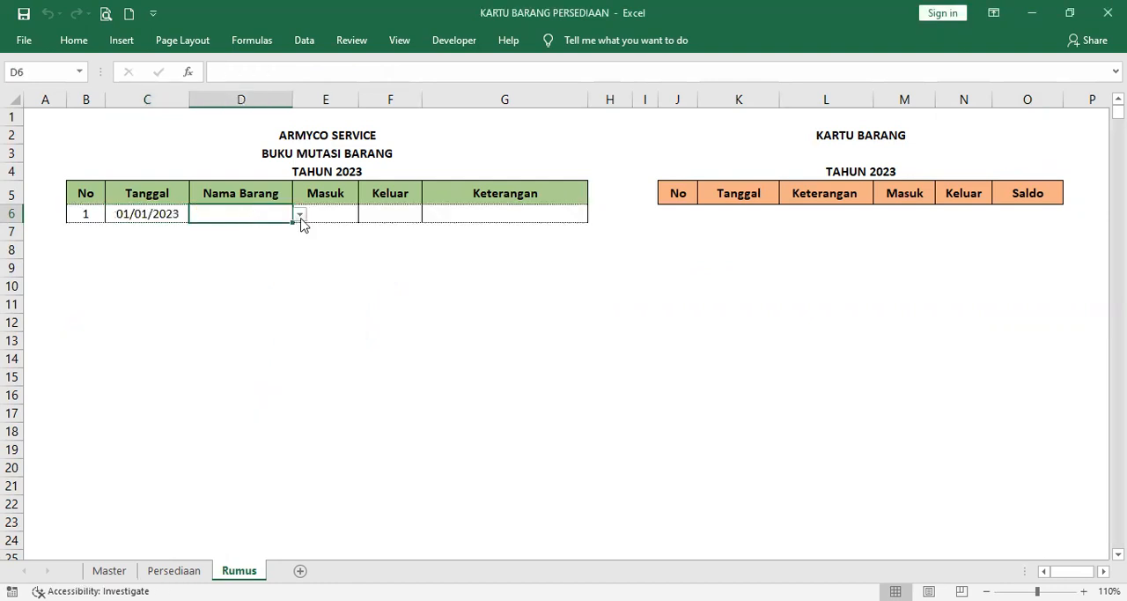
{"action": "left_click", "coordinate": [300, 217]}
{"action": "left_click", "coordinate": [288, 229]}
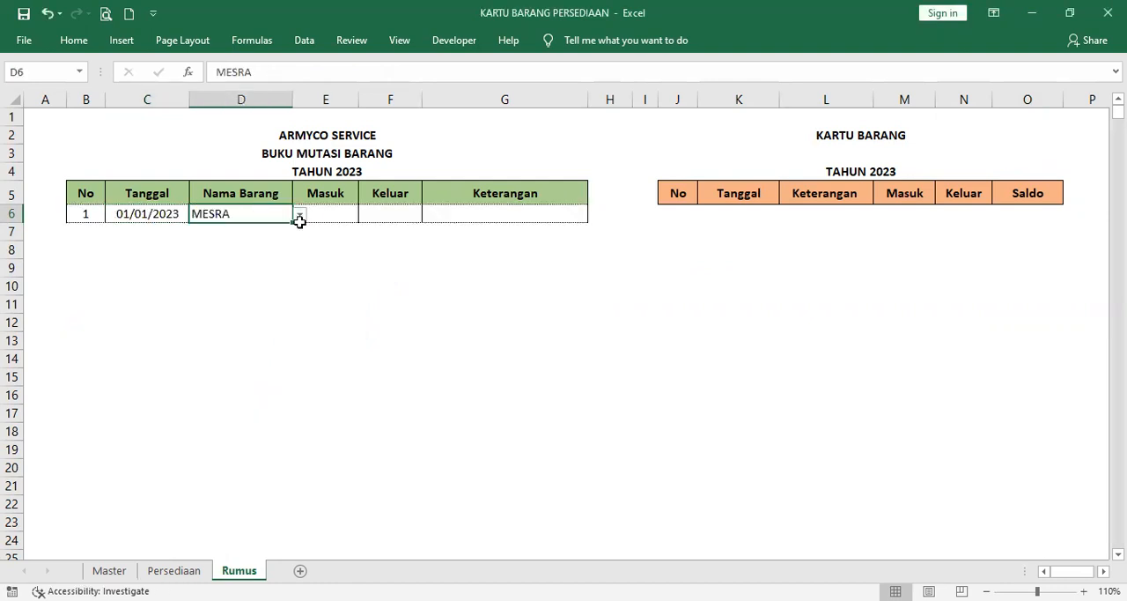
Step: Enter 25 as the Masuk quantity in E6 and choose Saldo Awal as the Keterangan in G6
{"action": "left_click", "coordinate": [339, 215]}
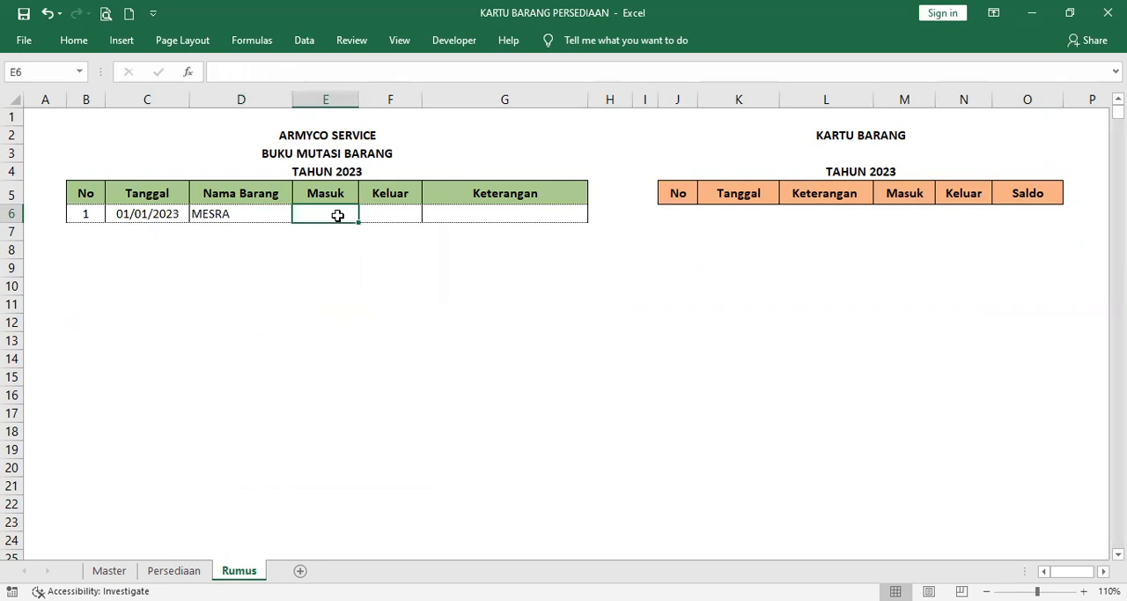
{"action": "type", "text": "25"}
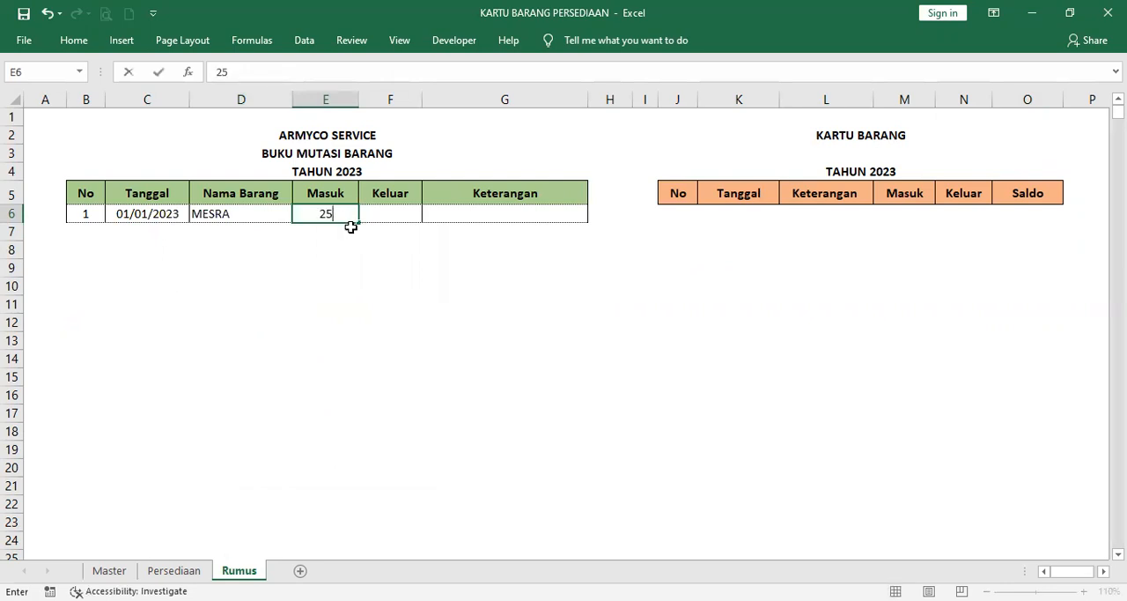
{"action": "key", "text": "Return"}
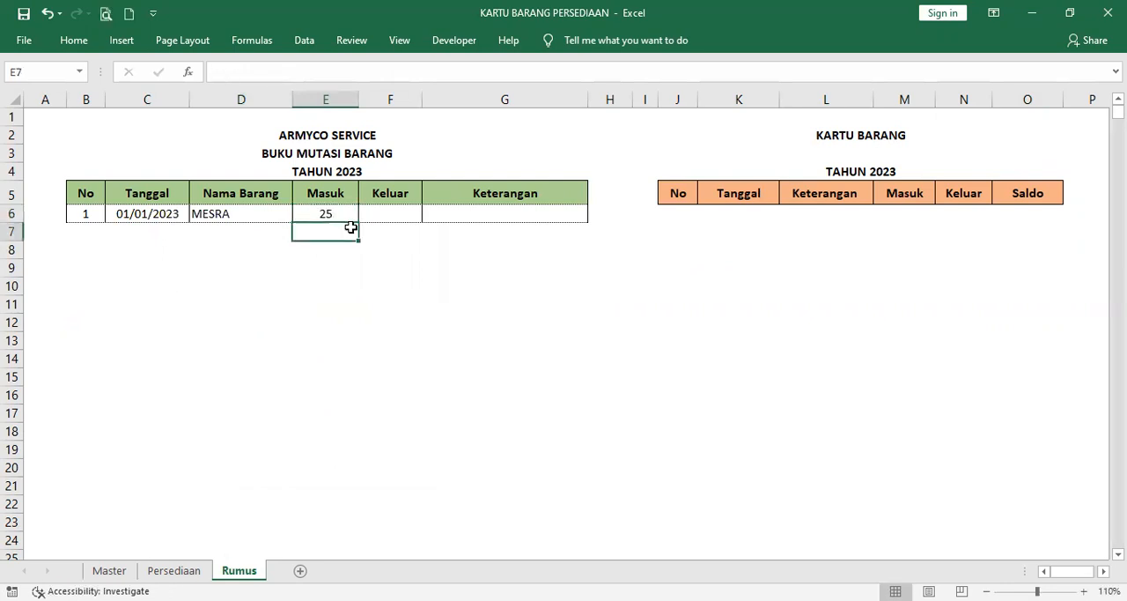
{"action": "left_click", "coordinate": [478, 214]}
{"action": "left_click", "coordinate": [596, 215]}
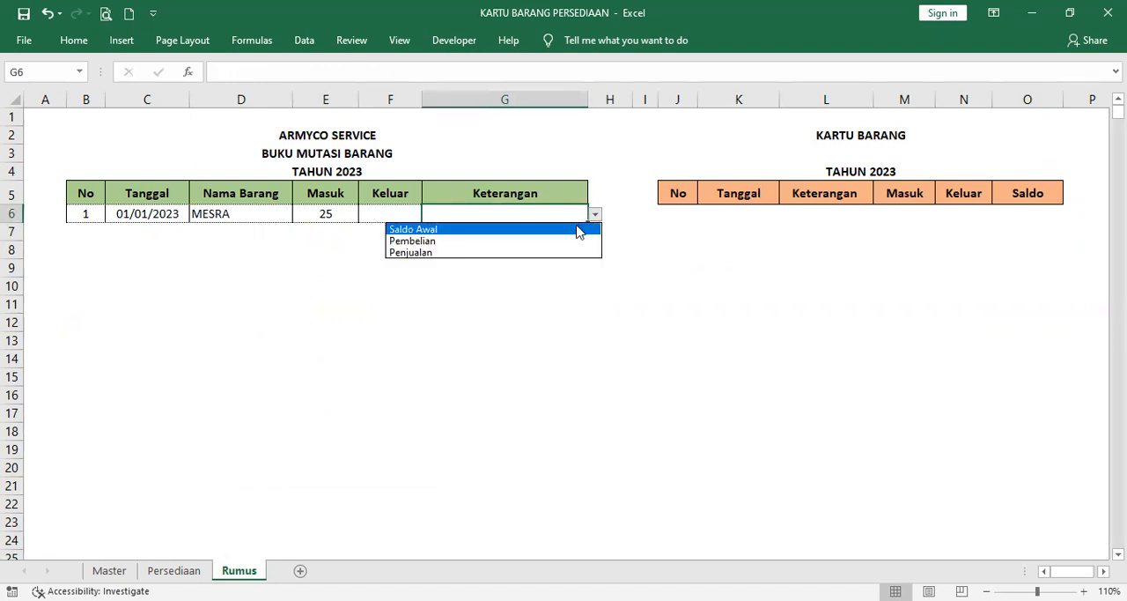
{"action": "left_click", "coordinate": [579, 226]}
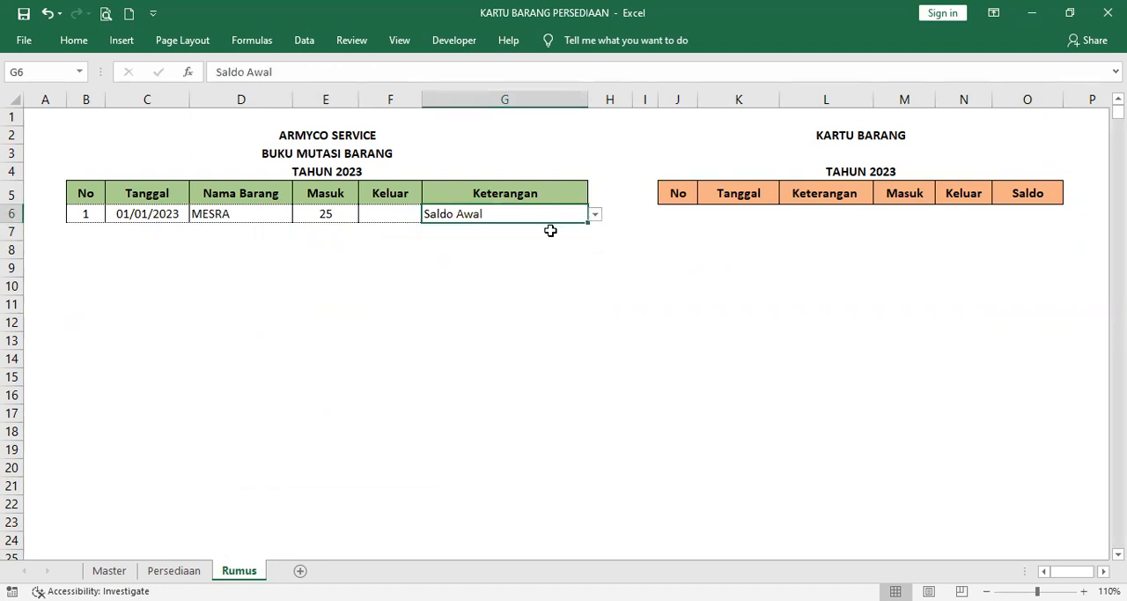
Step: Examine the automatic numbering formula in cell B7 of the ledger's No column
{"action": "left_click", "coordinate": [93, 234]}
{"action": "type", "text": "=IF(C7=\"\";\"\";B6+1)"}
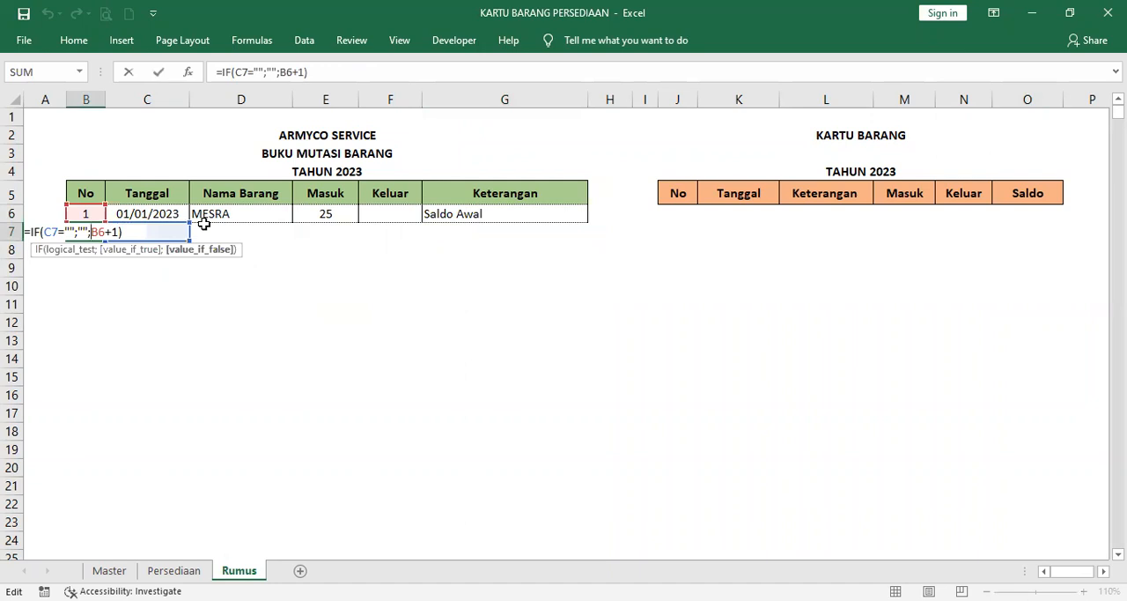
{"action": "key", "text": "Return"}
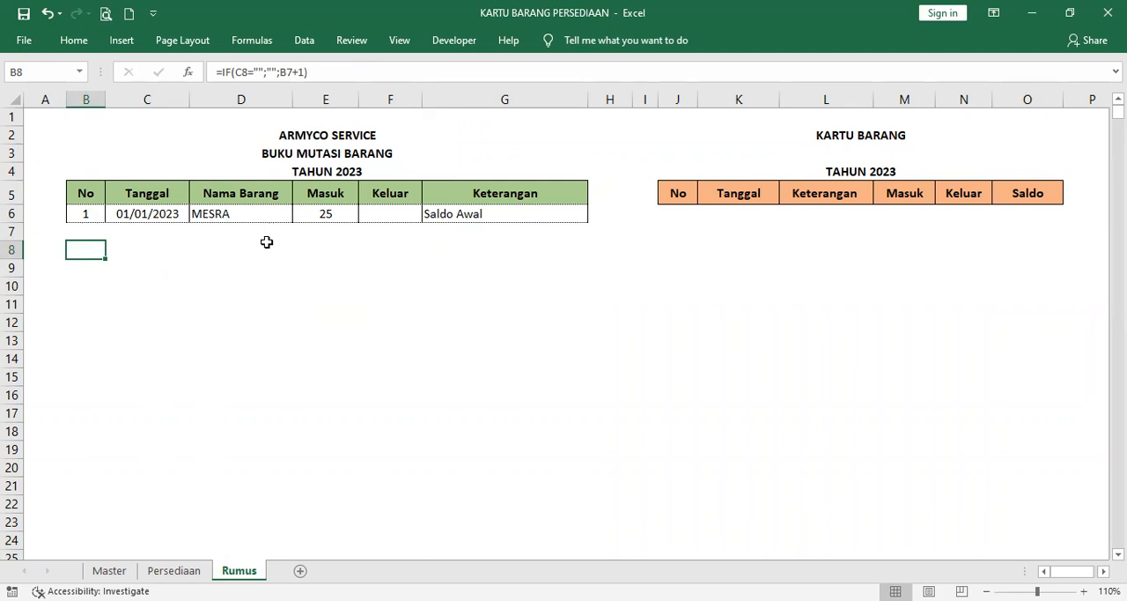
{"action": "left_click", "coordinate": [93, 237]}
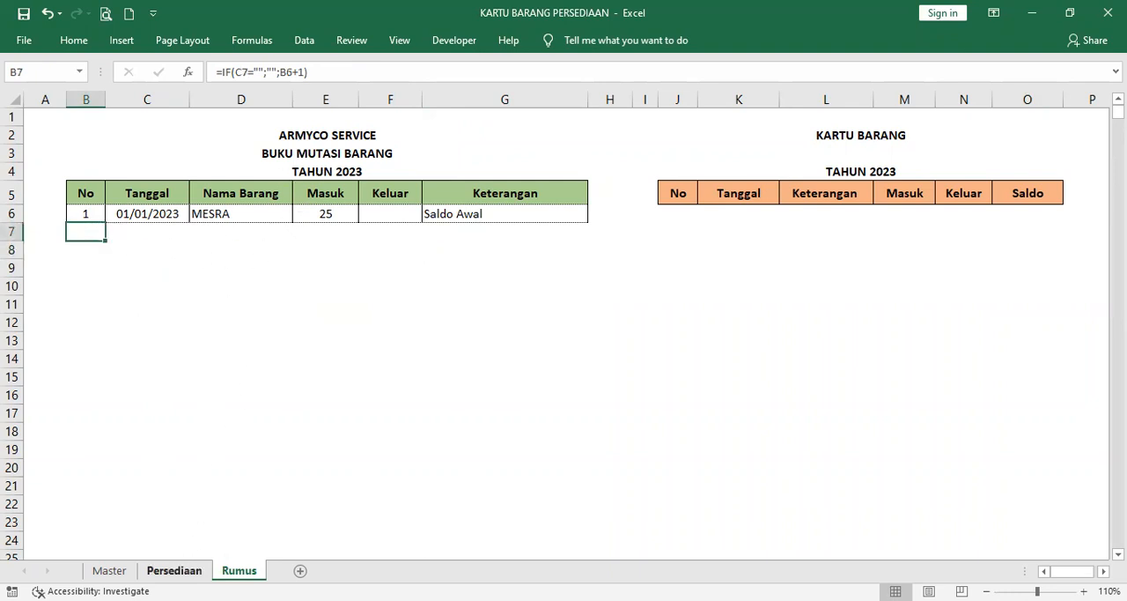
Step: Copy ledger records 2 to 19 from the Persediaan sheet into the Rumus sheet's ledger, starting at cell B7
{"action": "left_click", "coordinate": [174, 571]}
{"action": "left_click_drag", "start_coordinate": [62, 214], "coordinate": [514, 520]}
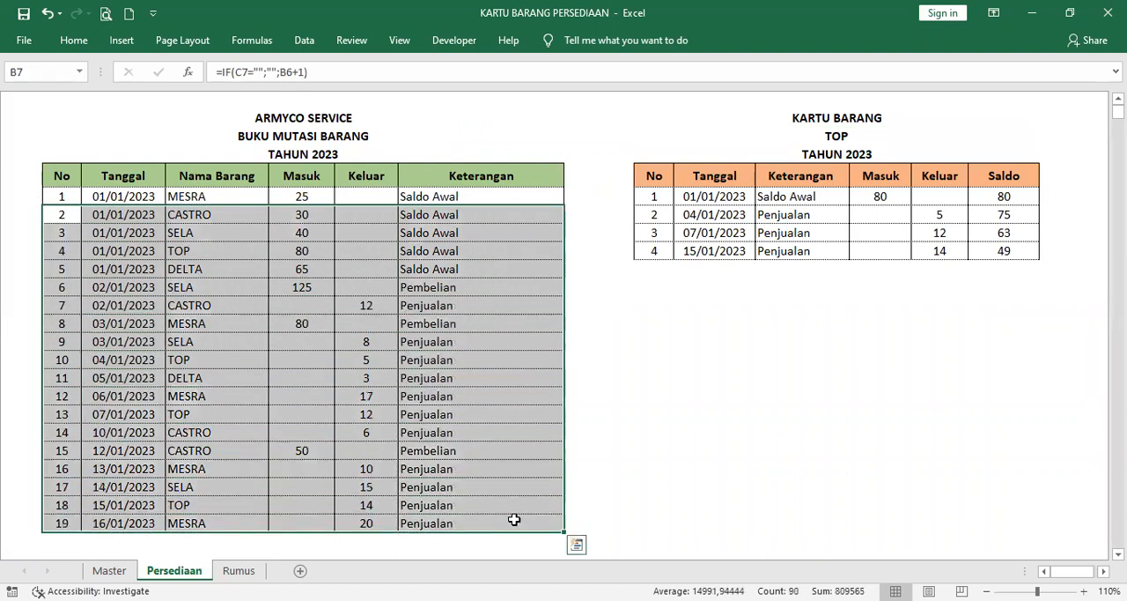
{"action": "key", "text": "ctrl+c"}
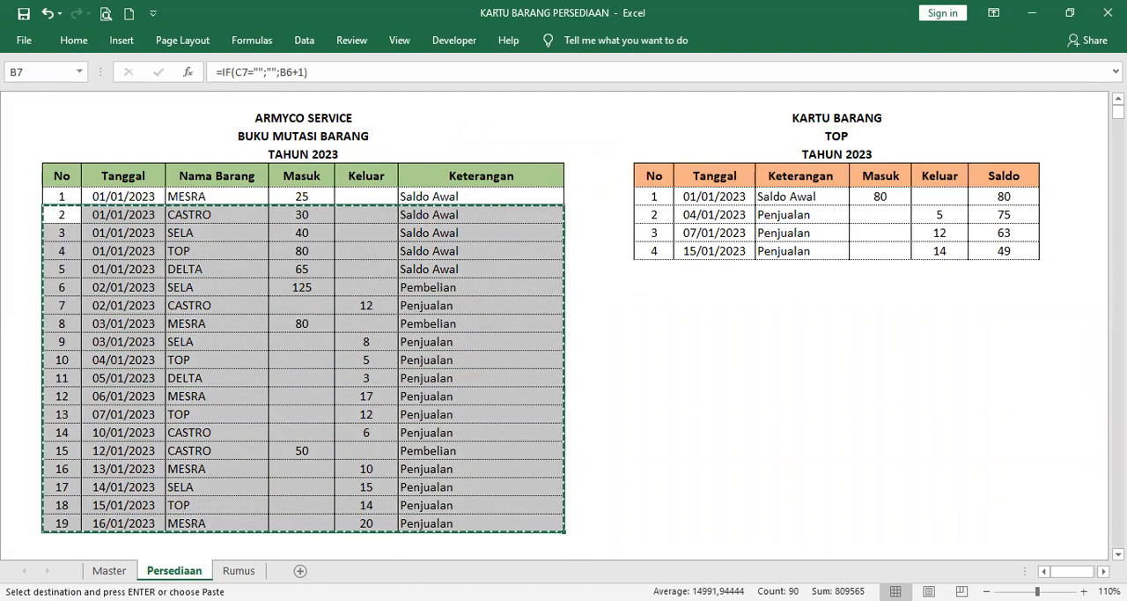
{"action": "left_click", "coordinate": [238, 570]}
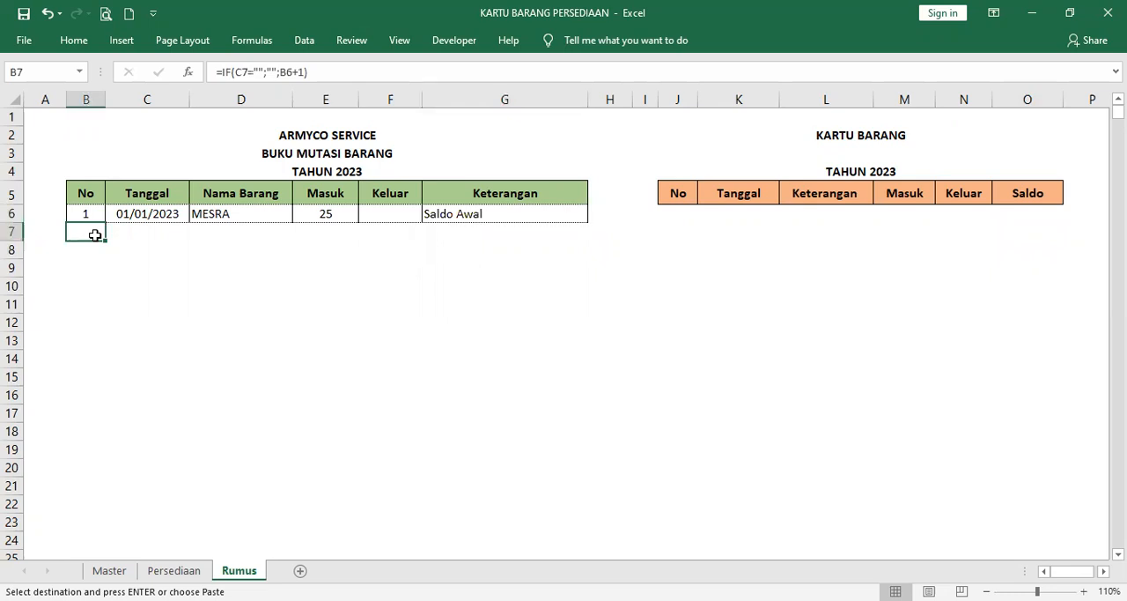
{"action": "key", "text": "ctrl+v"}
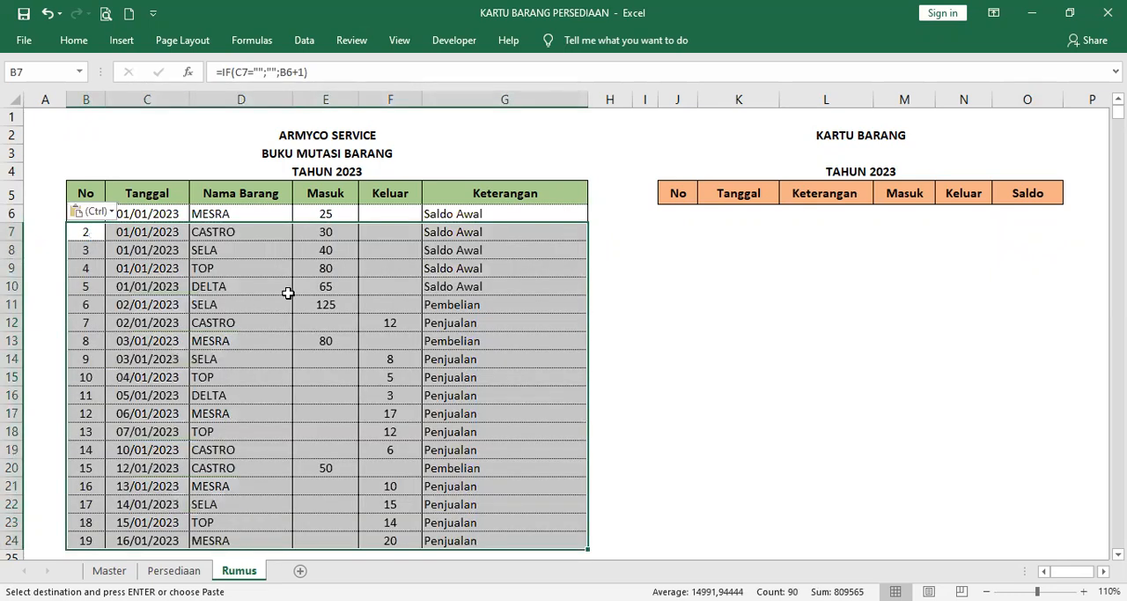
{"action": "left_click", "coordinate": [220, 283]}
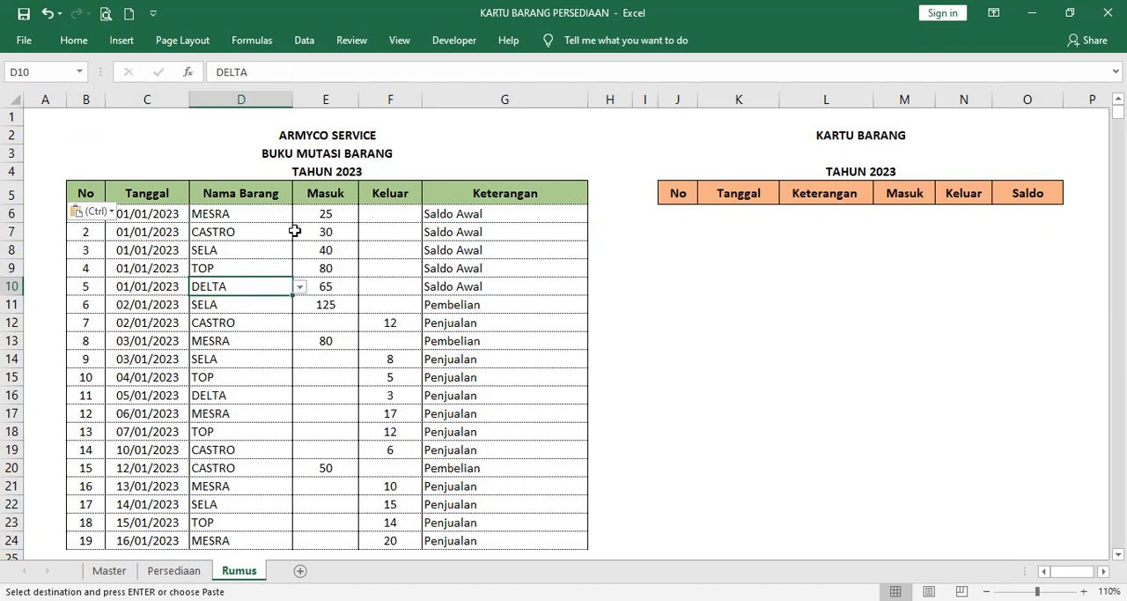
{"action": "key", "text": "Escape"}
{"action": "left_click", "coordinate": [266, 249]}
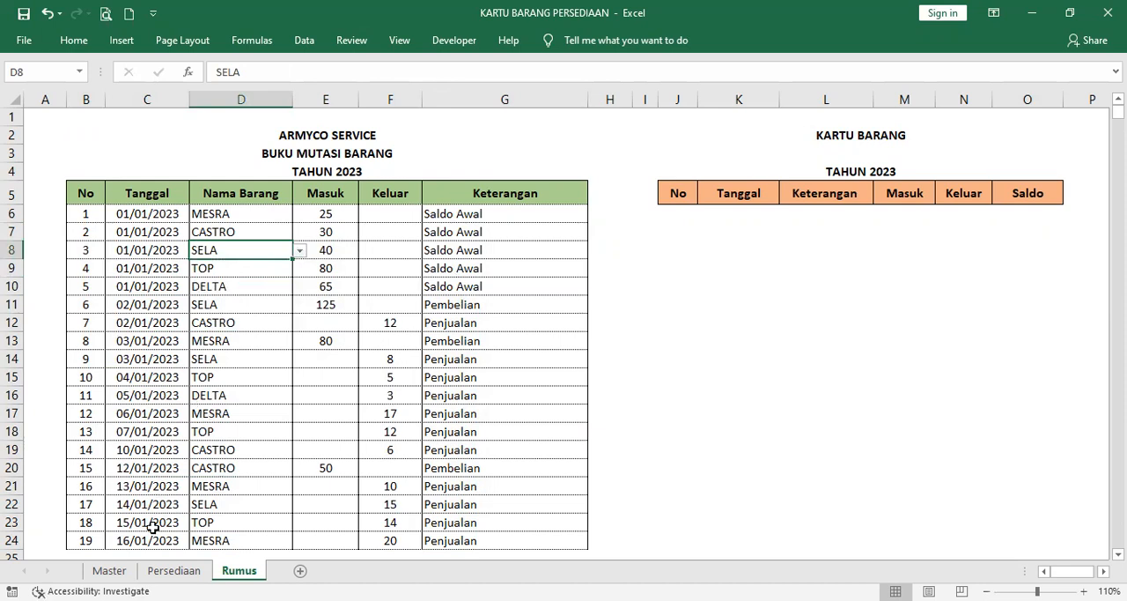
Step: Choose SELA as the stock card's item in J3 and review its card against the ledger
{"action": "left_click", "coordinate": [870, 154]}
{"action": "left_click", "coordinate": [1070, 155]}
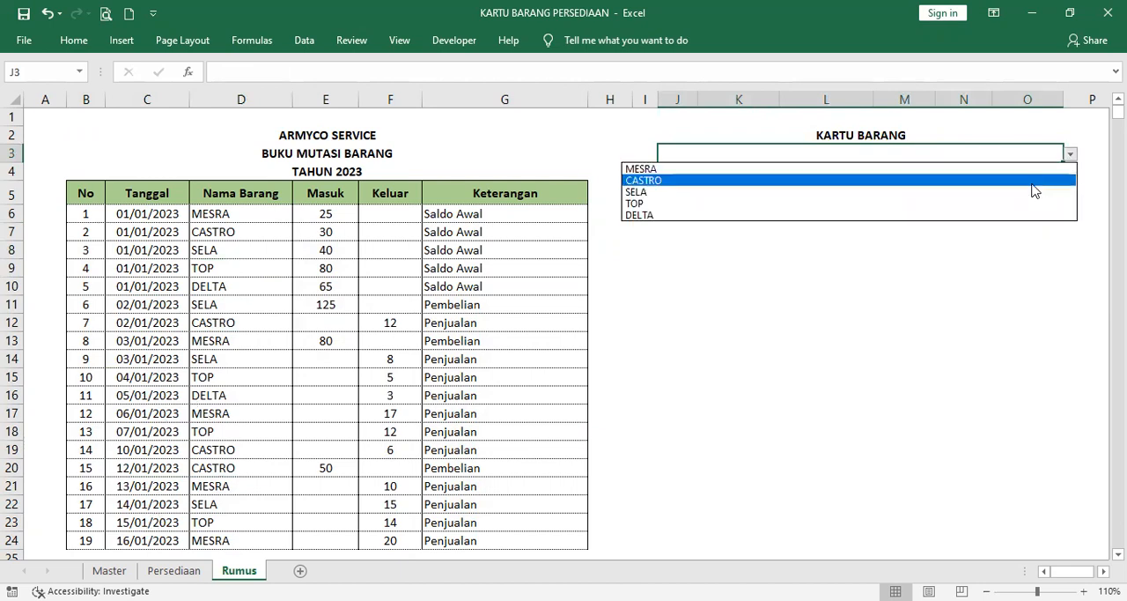
{"action": "left_click", "coordinate": [1035, 193]}
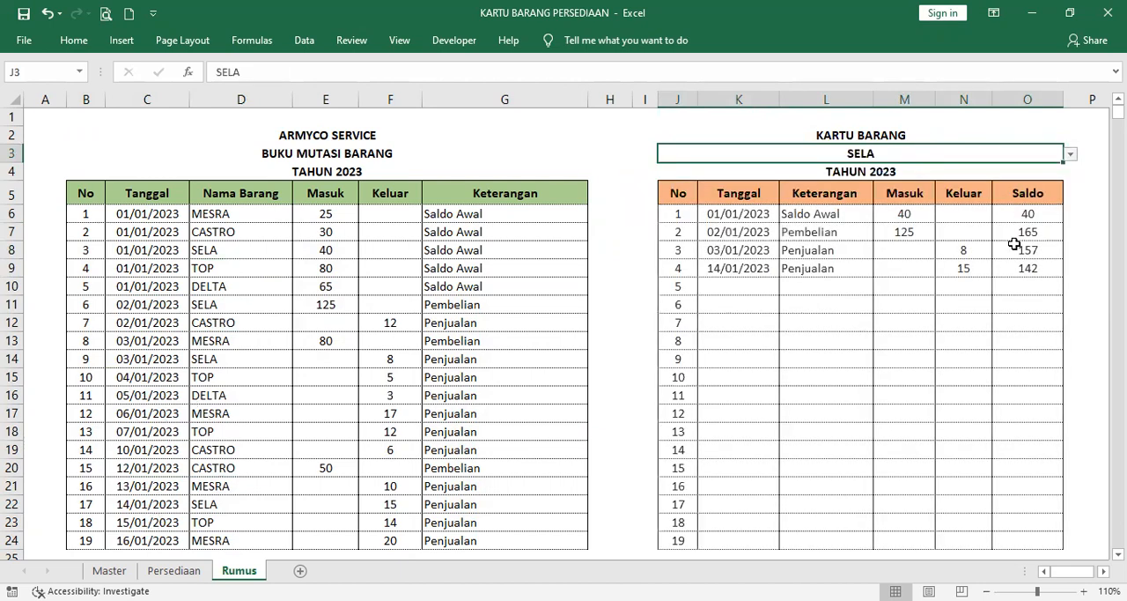
{"action": "scroll", "coordinate": [979, 303], "scroll_direction": "down", "scroll_amount": 1}
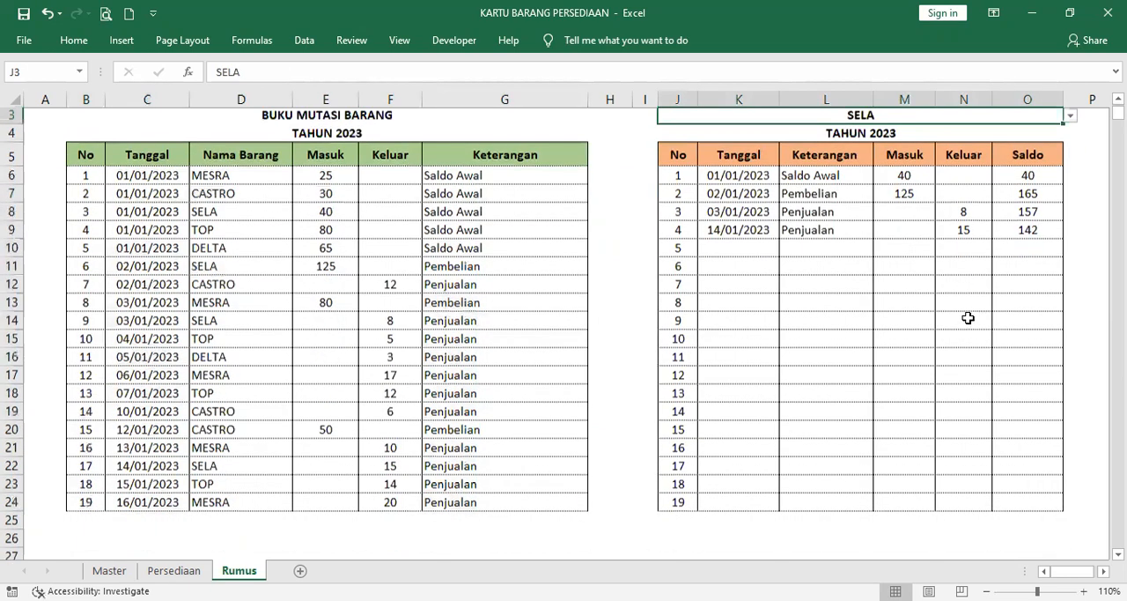
{"action": "scroll", "coordinate": [968, 318], "scroll_direction": "up", "scroll_amount": 1}
{"action": "scroll", "coordinate": [879, 324], "scroll_direction": "down", "scroll_amount": 1}
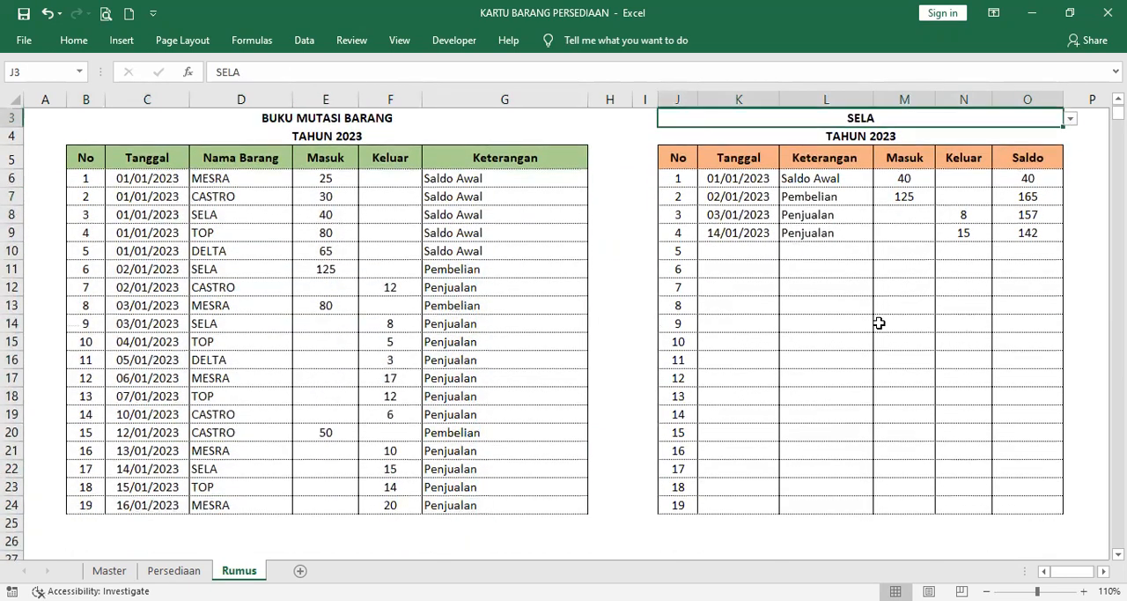
{"action": "scroll", "coordinate": [855, 259], "scroll_direction": "up", "scroll_amount": 1}
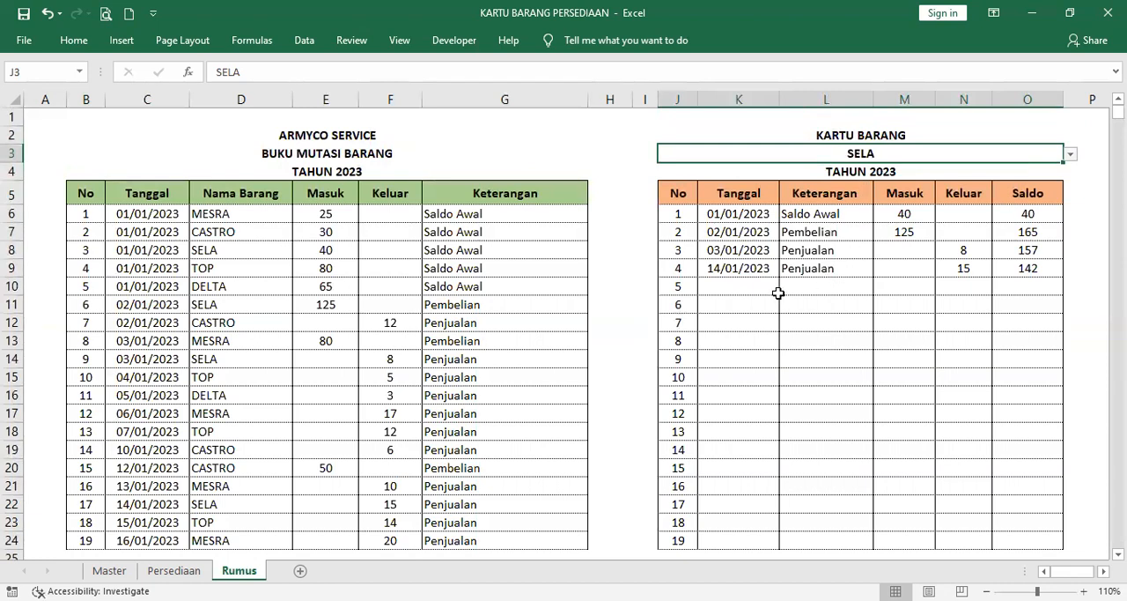
{"action": "scroll", "coordinate": [744, 319], "scroll_direction": "down", "scroll_amount": 1}
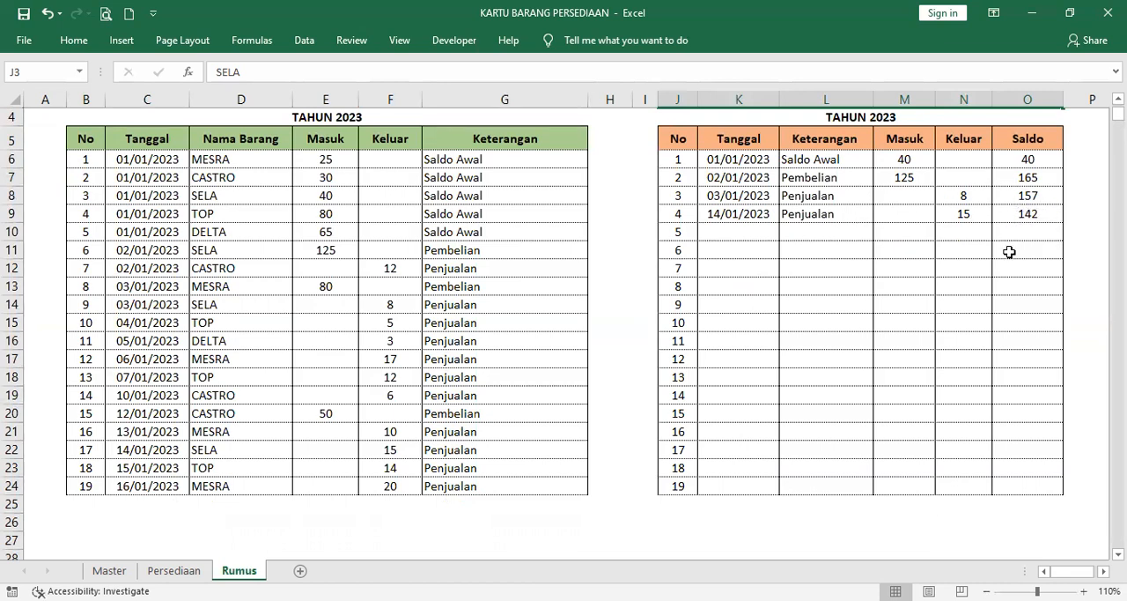
{"action": "scroll", "coordinate": [936, 290], "scroll_direction": "up", "scroll_amount": 1}
{"action": "scroll", "coordinate": [925, 264], "scroll_direction": "up", "scroll_amount": 1}
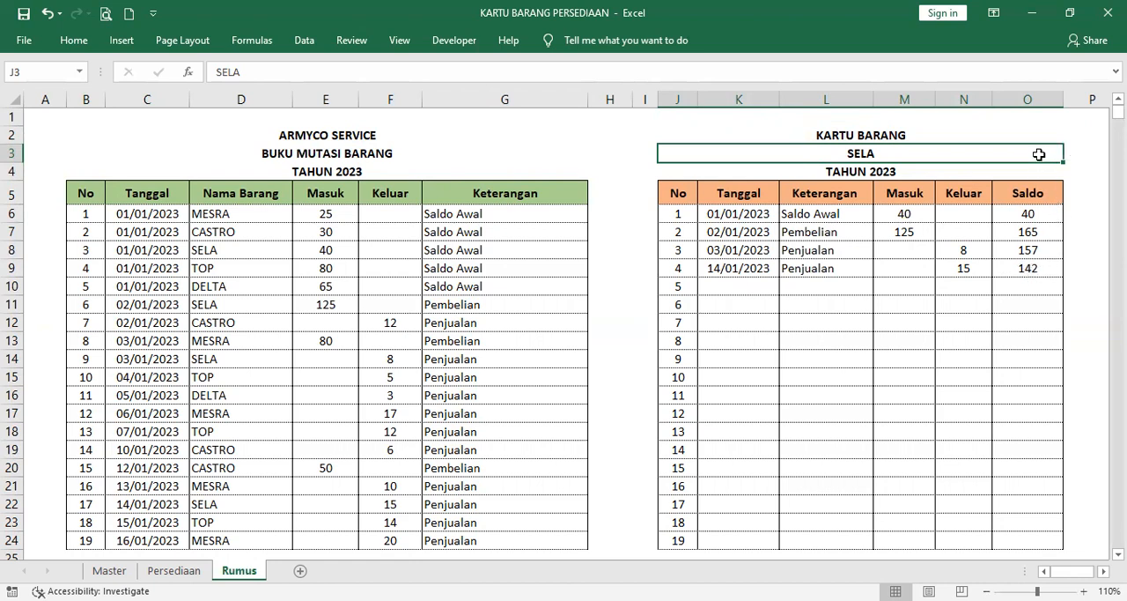
Step: Switch the stock card's item in J3 to DELTA and after that to CASTRO
{"action": "left_click", "coordinate": [1071, 157]}
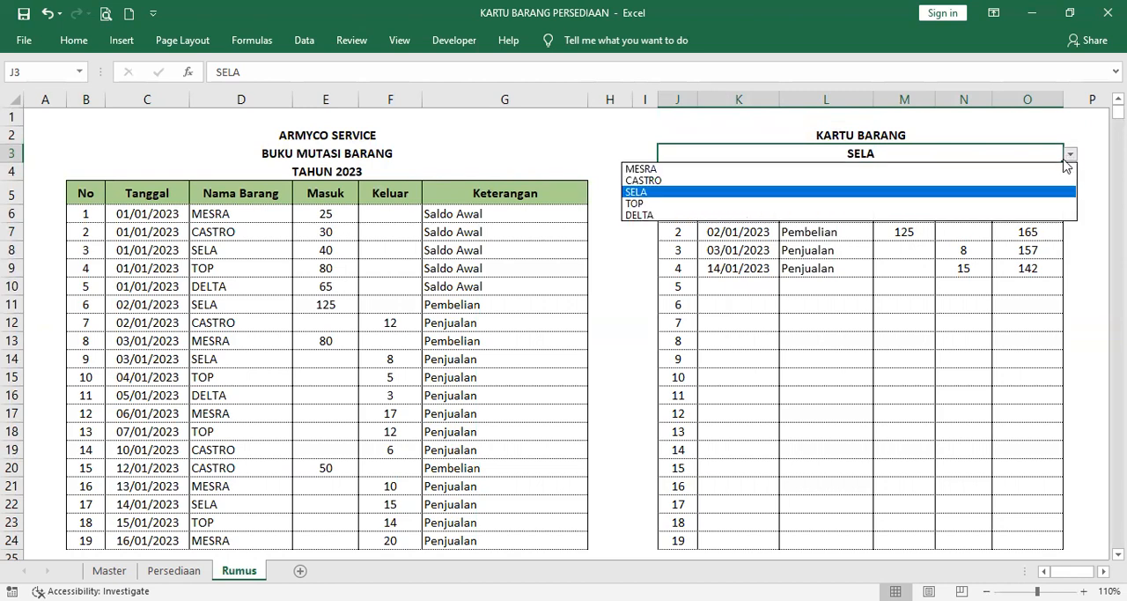
{"action": "left_click", "coordinate": [1007, 220]}
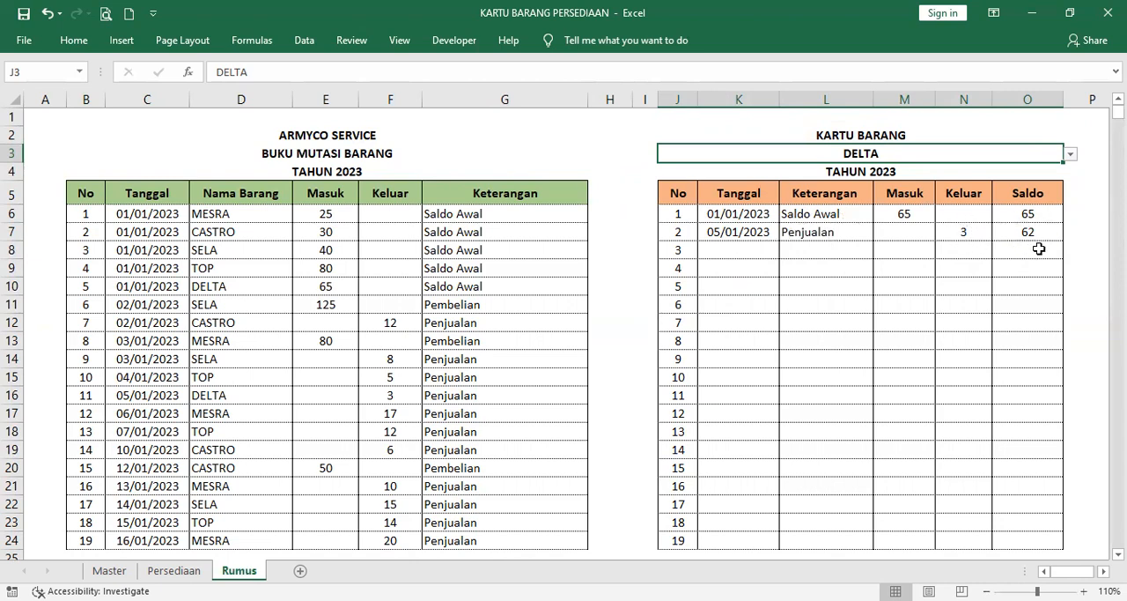
{"action": "left_click", "coordinate": [1071, 156]}
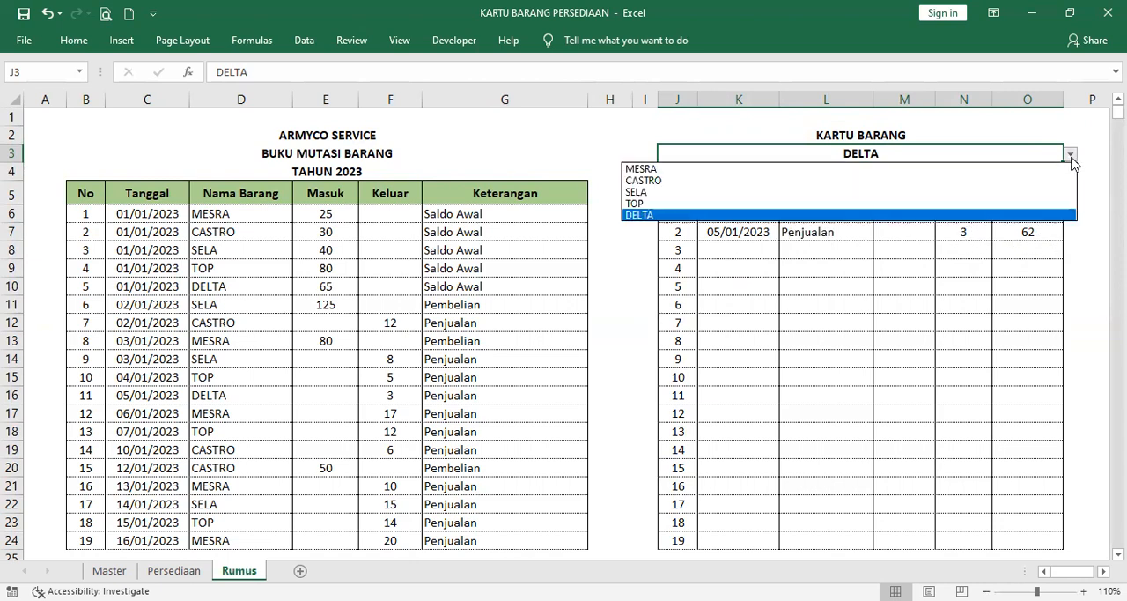
{"action": "left_click", "coordinate": [1021, 180]}
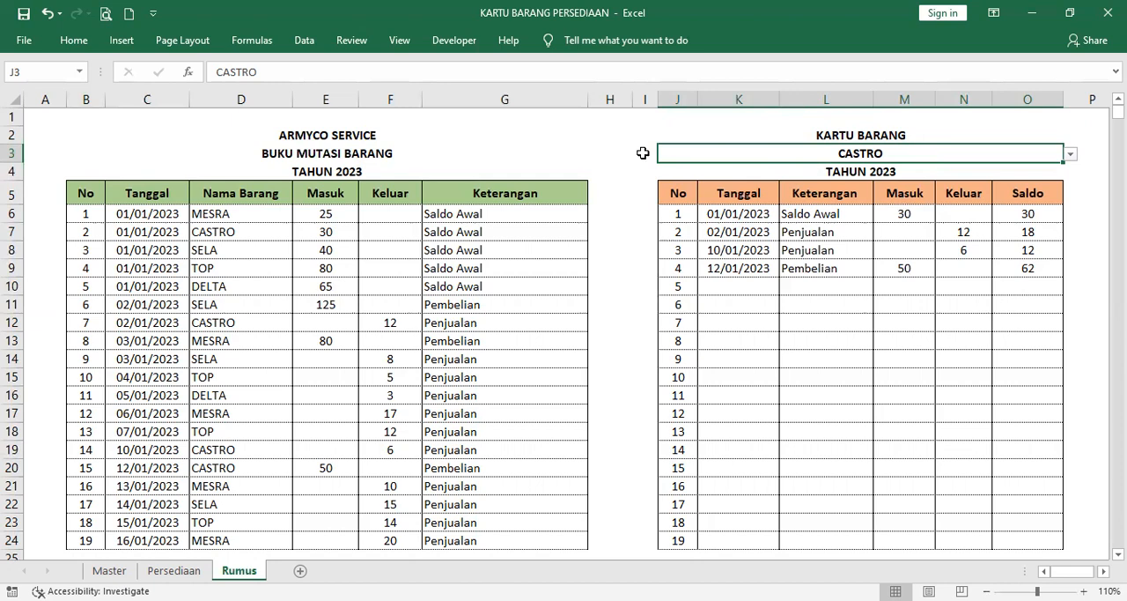
Step: Set the font color of the whole helper column I to Automatic
{"action": "left_click", "coordinate": [646, 100]}
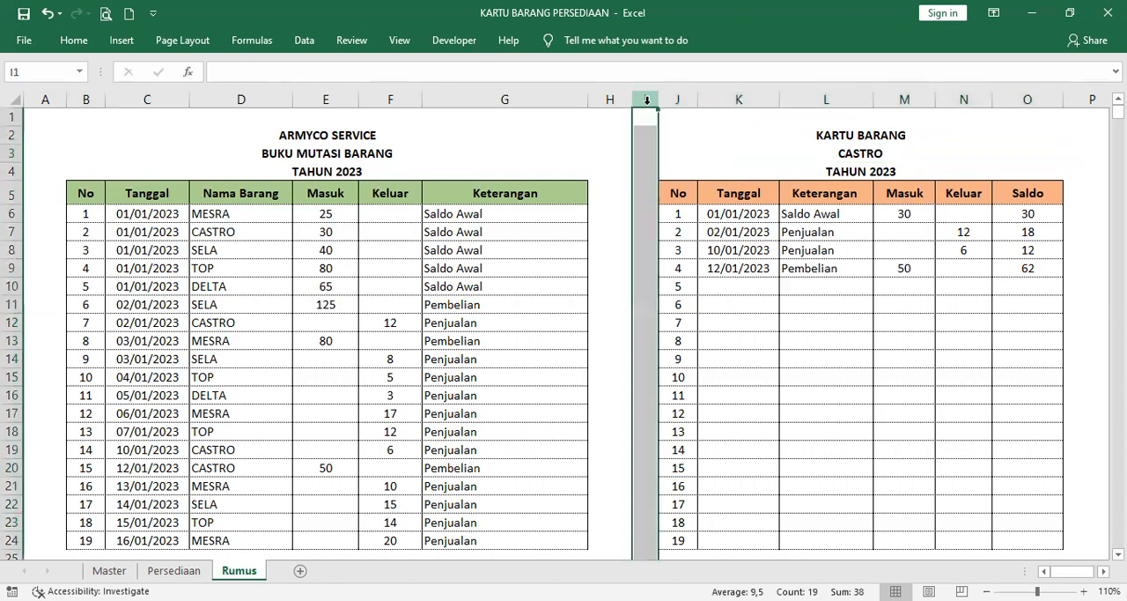
{"action": "left_click", "coordinate": [76, 43]}
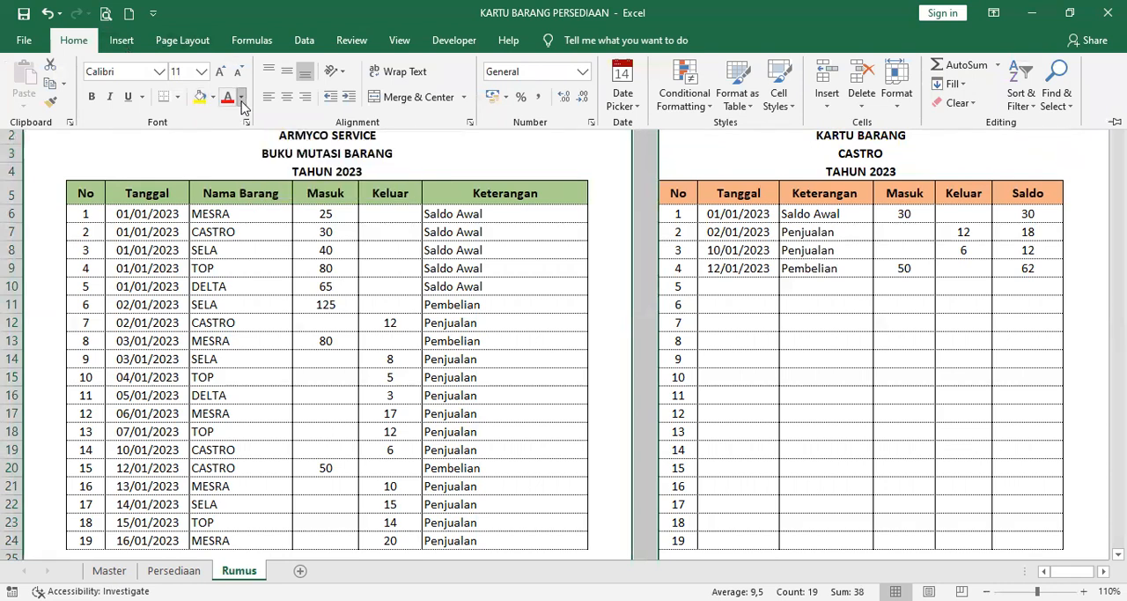
{"action": "left_click", "coordinate": [242, 97]}
{"action": "left_click", "coordinate": [236, 119]}
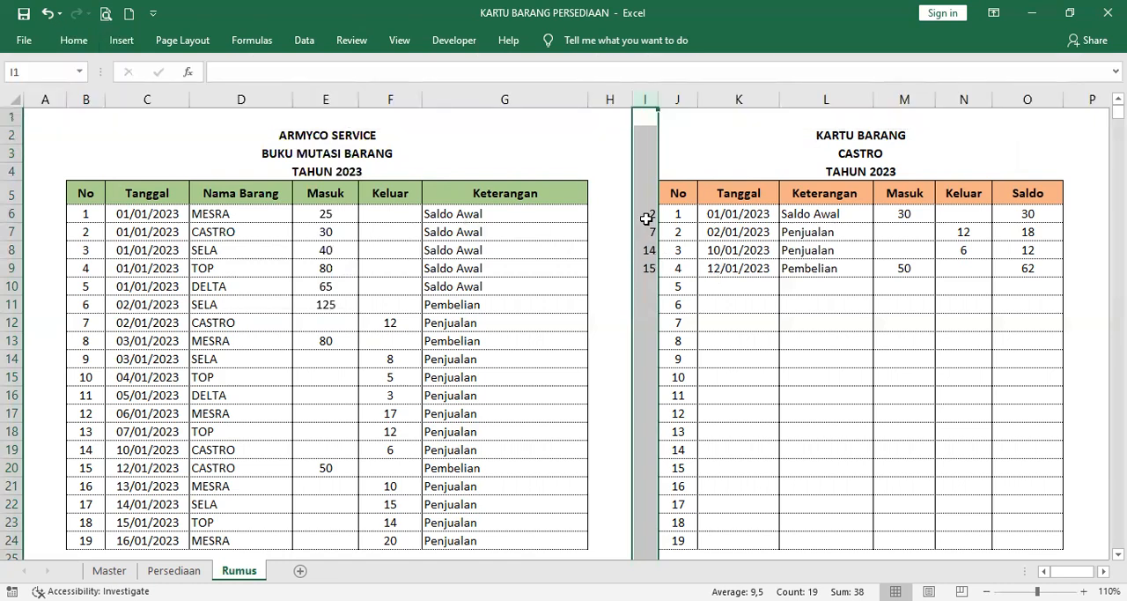
Step: Examine the array formulas in helper cells I6 to I9 that locate the chosen item's ledger rows
{"action": "left_click", "coordinate": [645, 216]}
{"action": "left_click", "coordinate": [645, 233]}
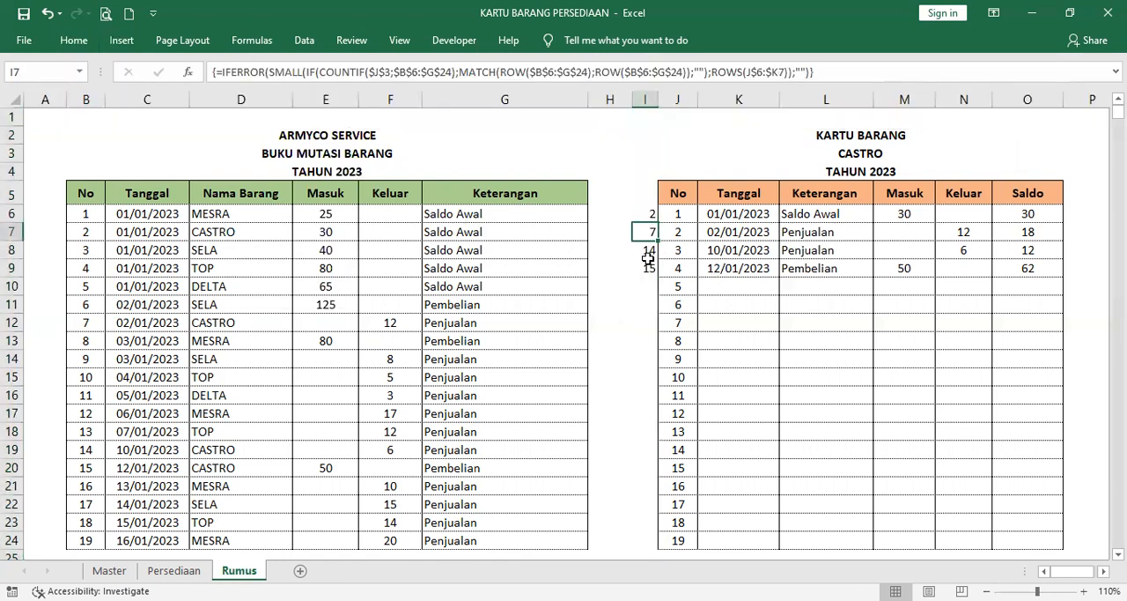
{"action": "left_click", "coordinate": [647, 218]}
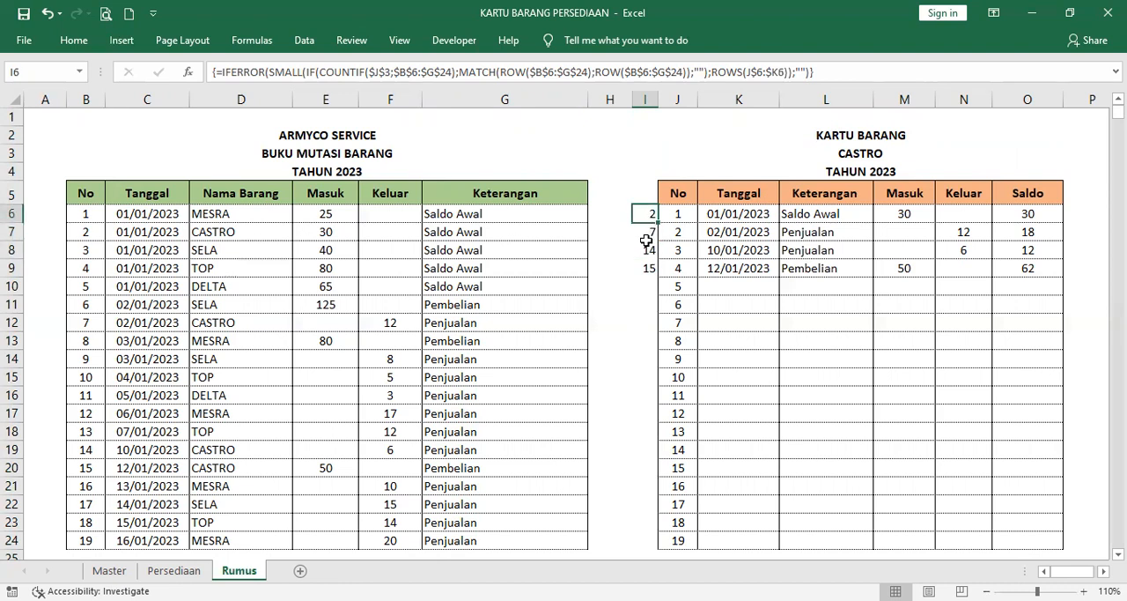
{"action": "left_click", "coordinate": [646, 233]}
{"action": "left_click", "coordinate": [646, 250]}
{"action": "left_click", "coordinate": [649, 270]}
{"action": "left_click", "coordinate": [644, 216]}
Step: Hide the helper numbers by setting the font color of the whole column I to white
{"action": "left_click", "coordinate": [645, 100]}
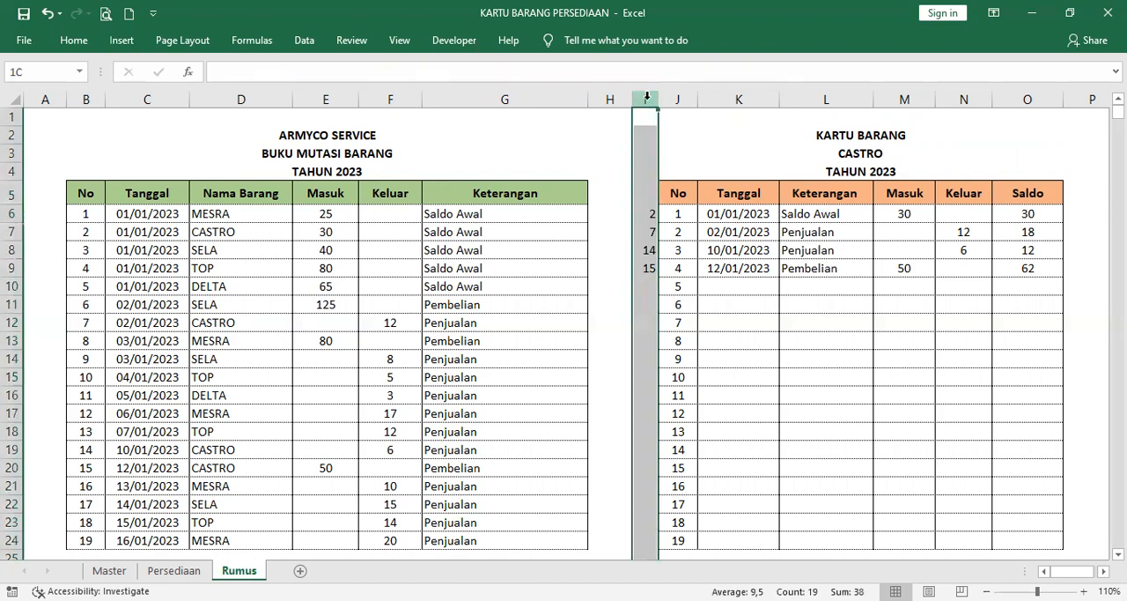
{"action": "left_click", "coordinate": [74, 40]}
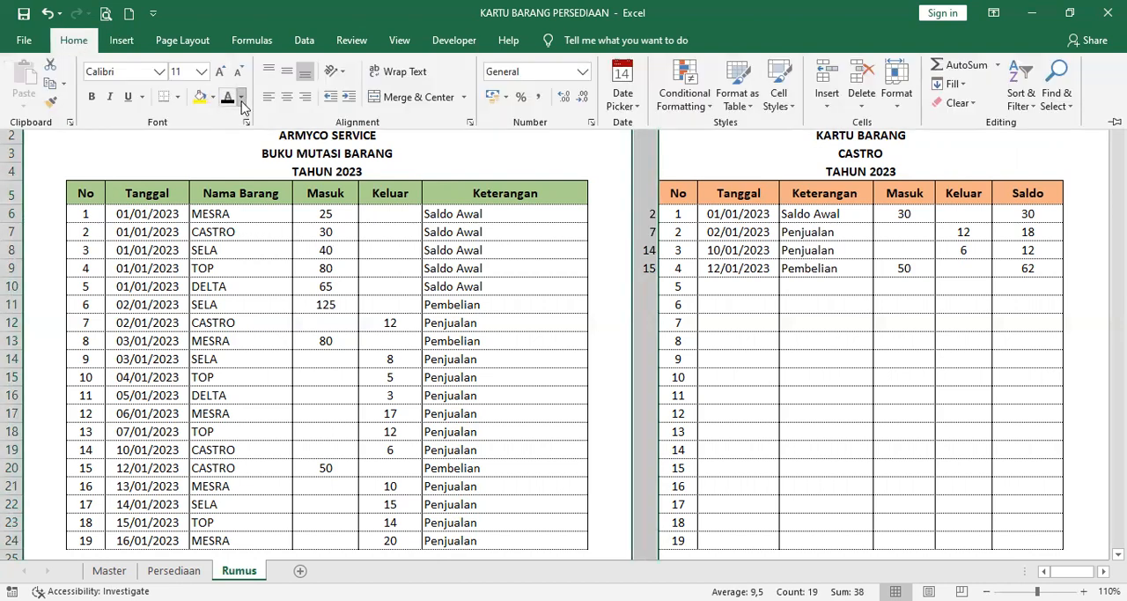
{"action": "left_click", "coordinate": [241, 98]}
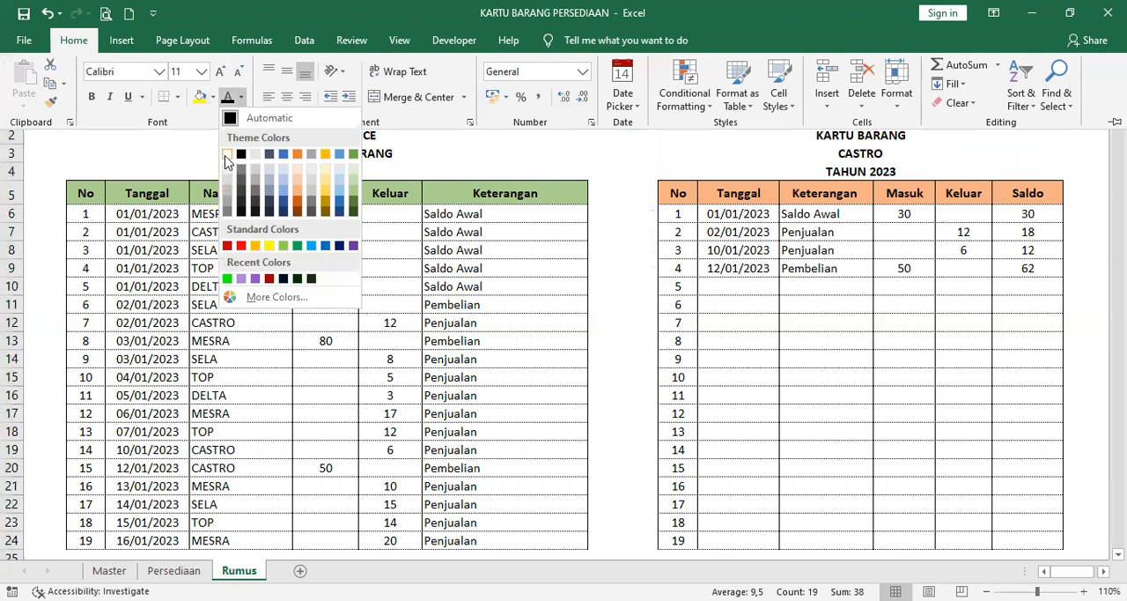
{"action": "left_click", "coordinate": [227, 155]}
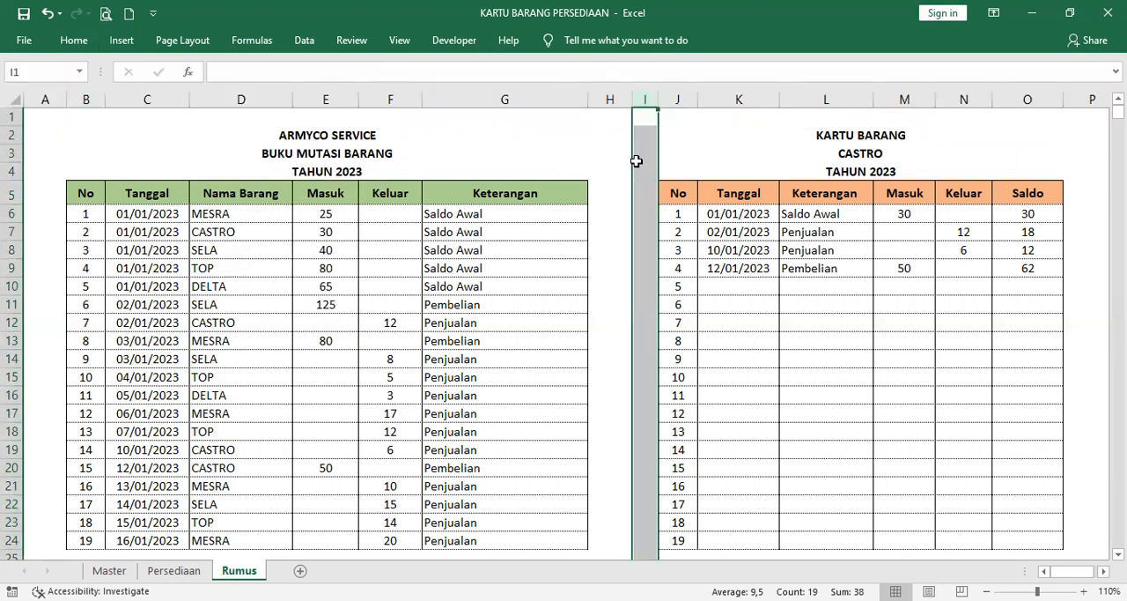
{"action": "left_click", "coordinate": [636, 158]}
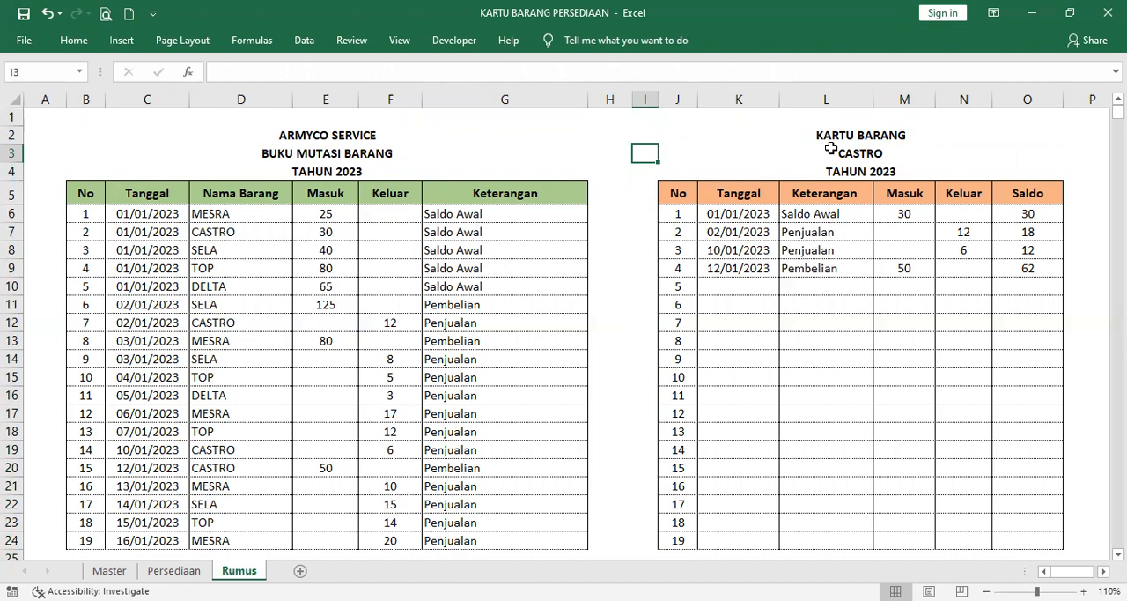